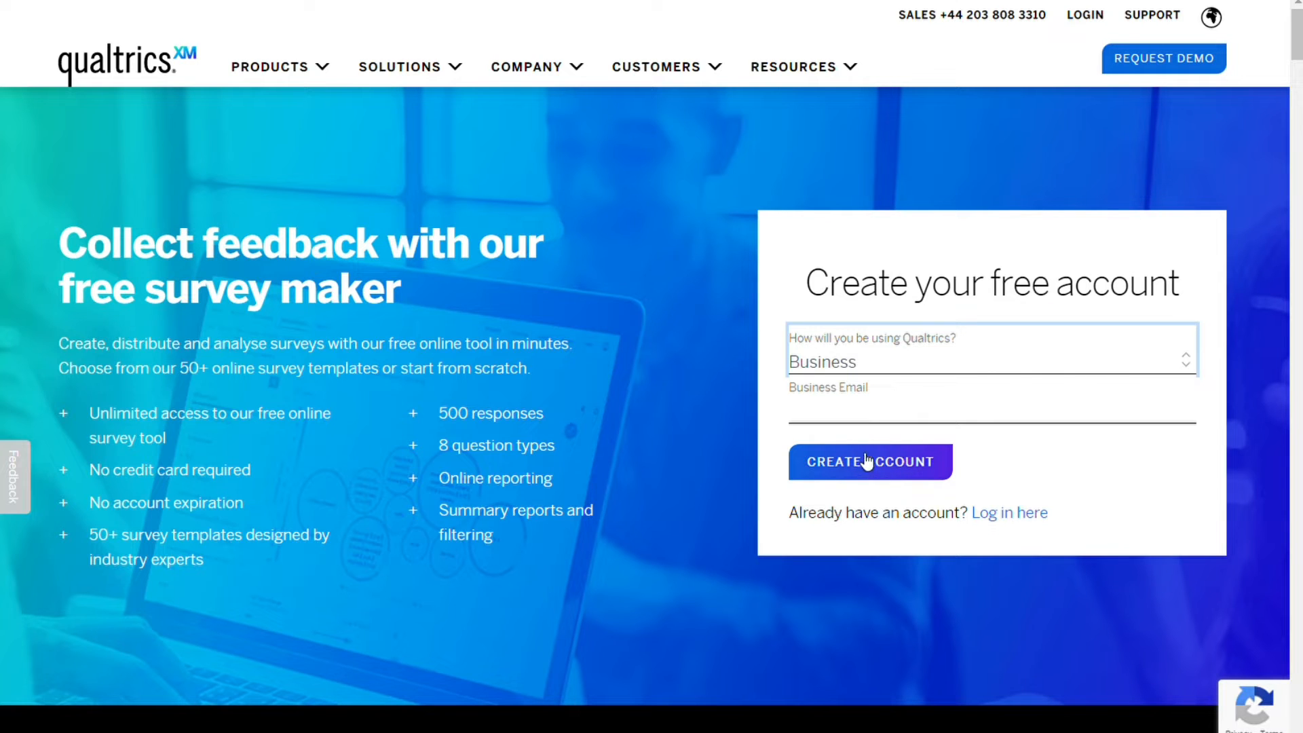
- Begin creating a free Business account and choose Product development as the information and feedback to gather
click(869, 464)
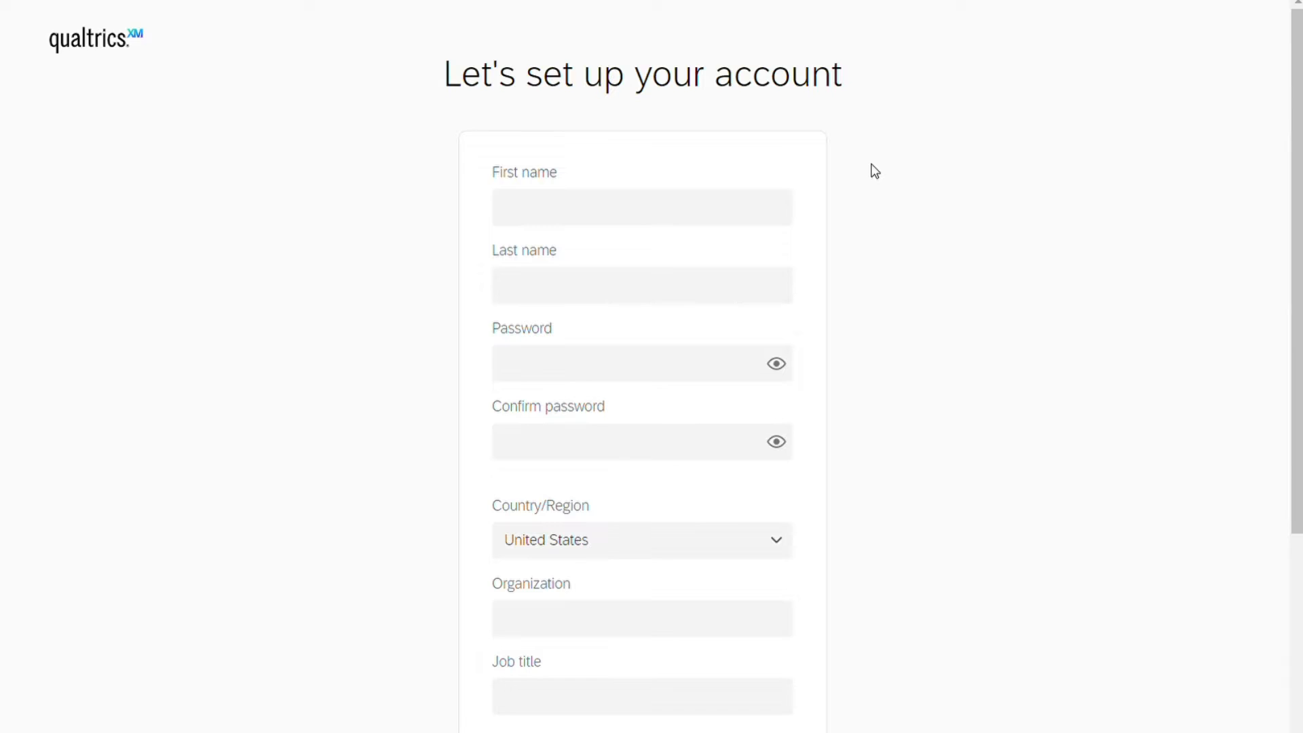
scroll(874, 171, down, 2)
scroll(874, 171, up, 2)
scroll(663, 271, down, 4)
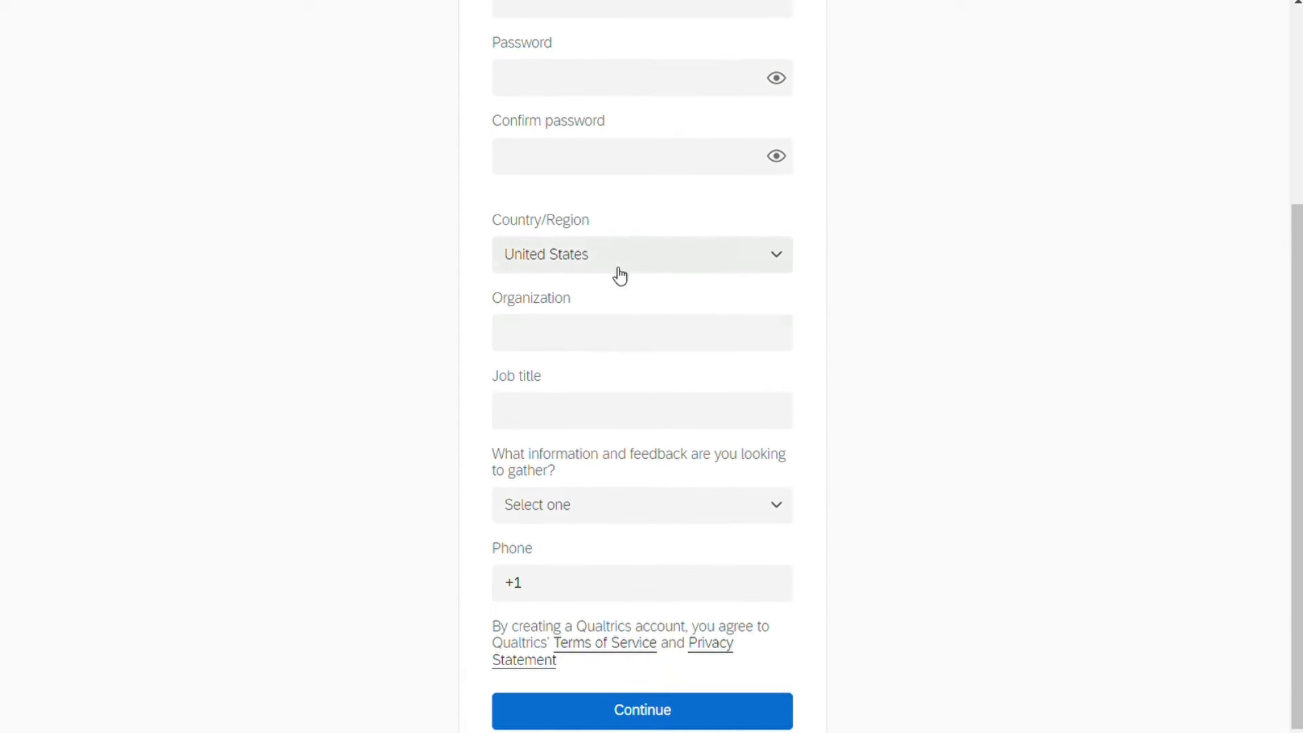
scroll(593, 331, down, 1)
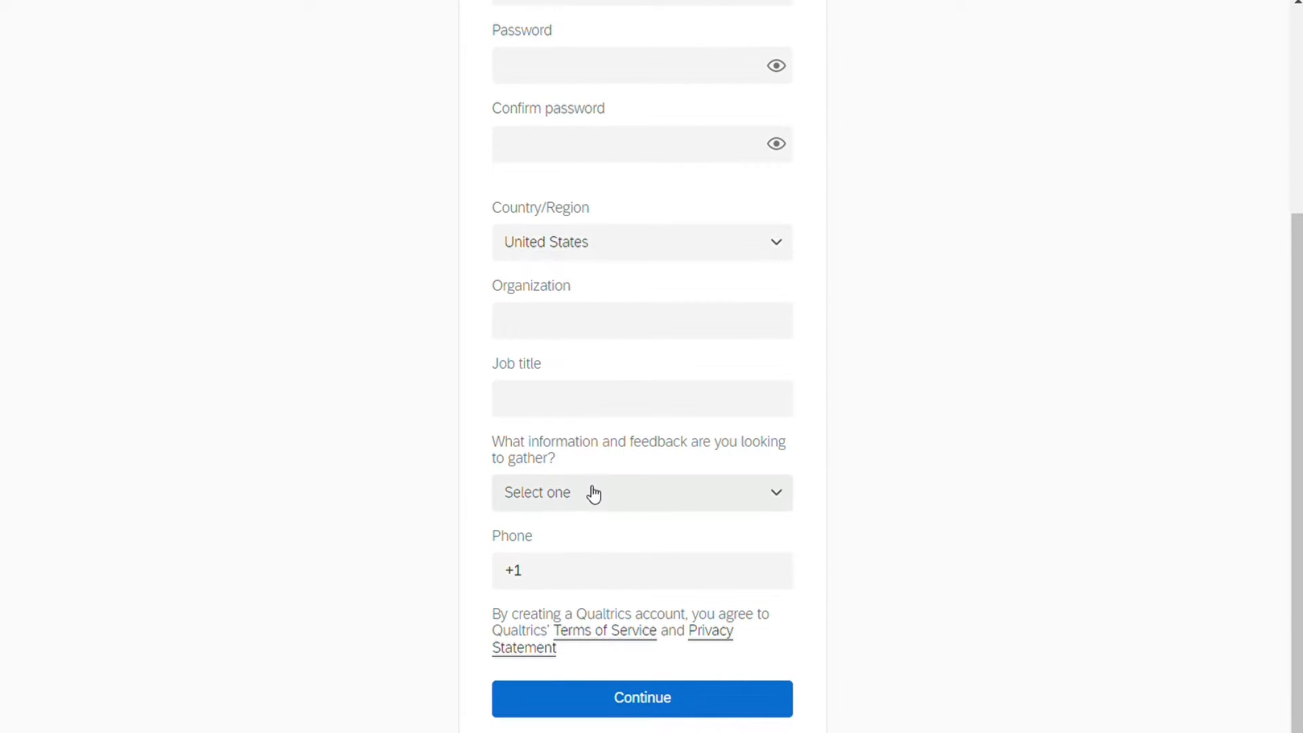
click(641, 499)
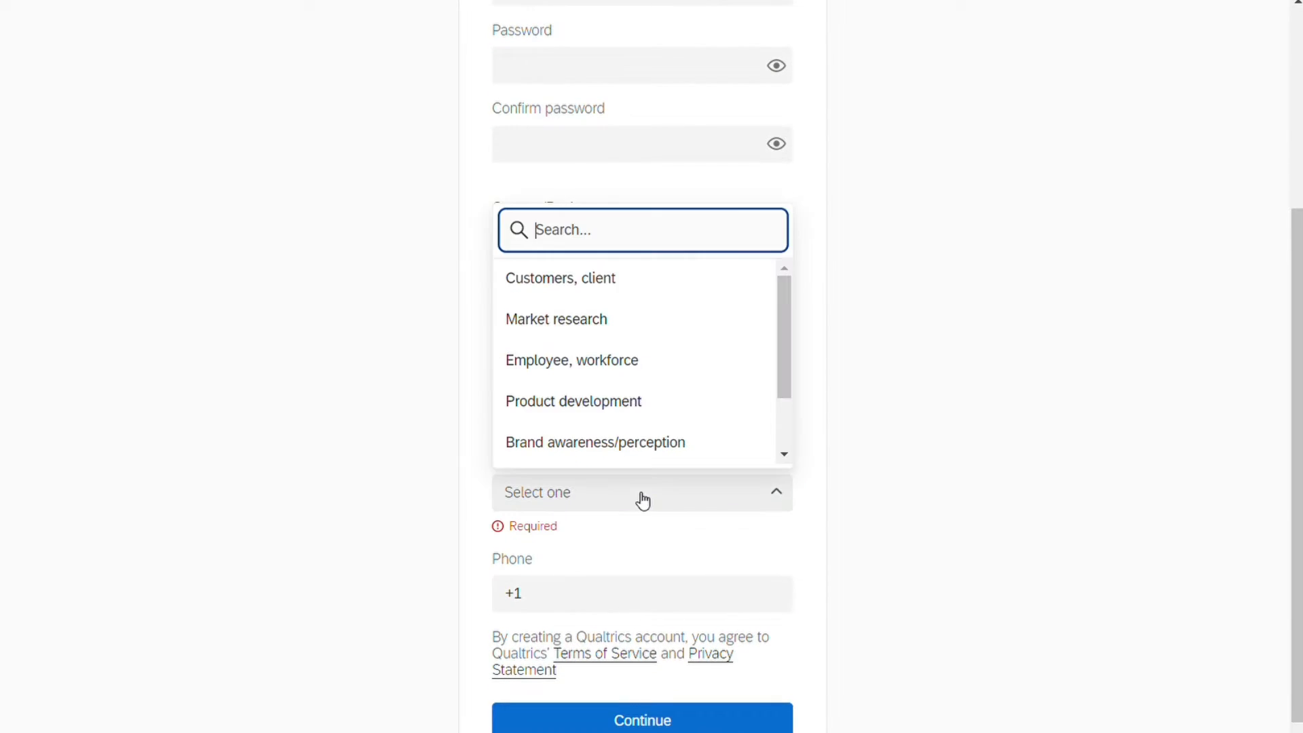
click(609, 404)
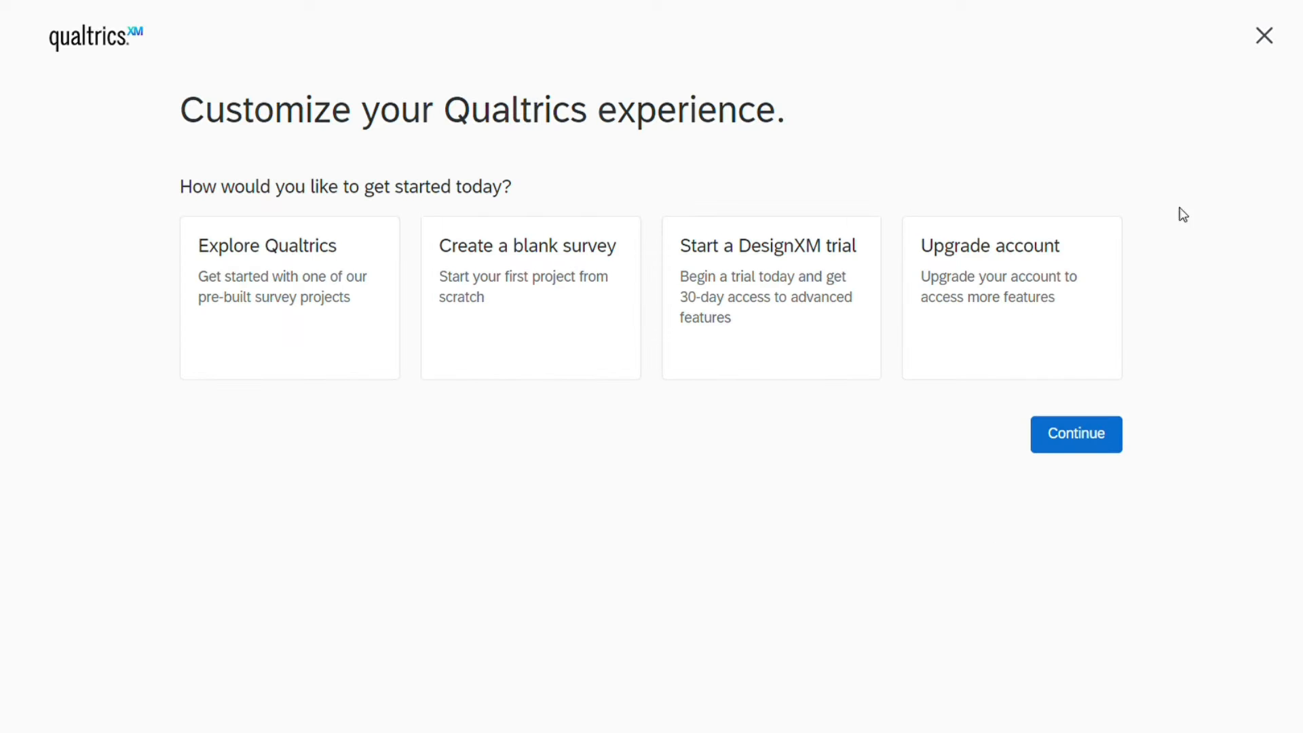
- Close the onboarding options and open the project creation catalog, dismissing its welcome tour
click(1264, 36)
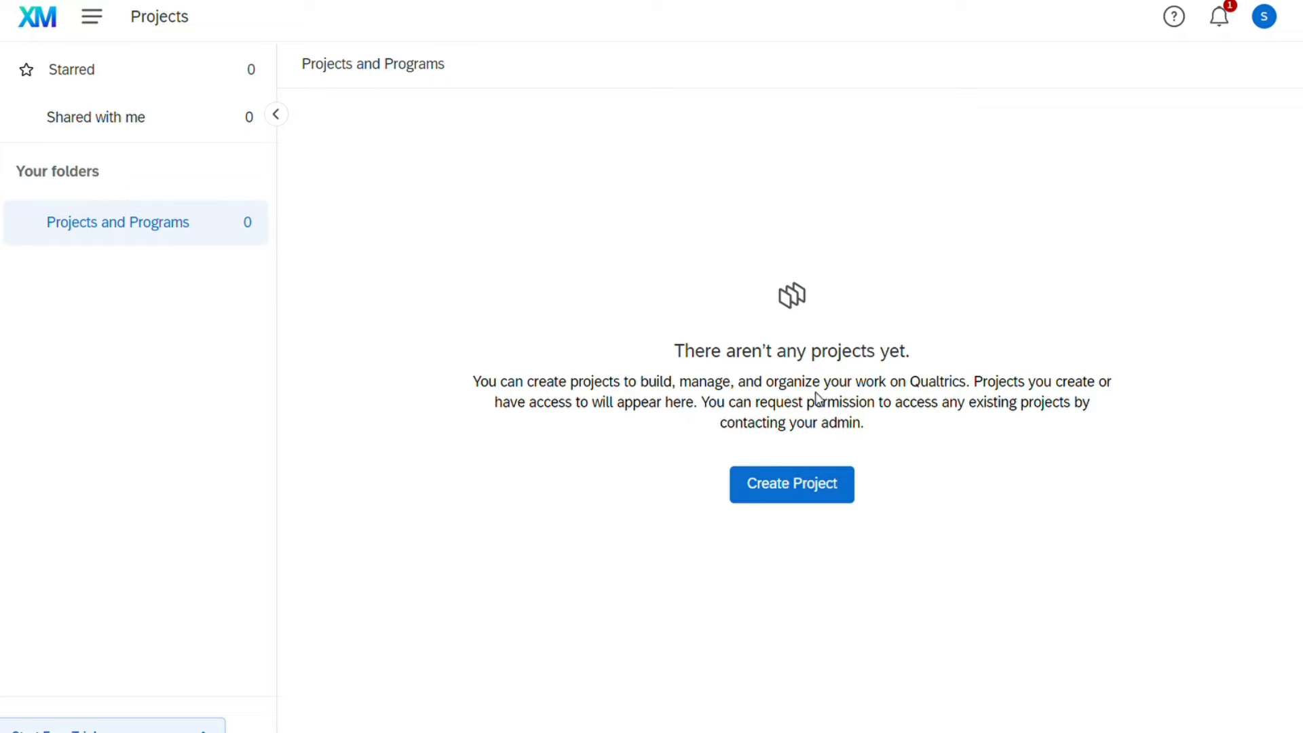
click(801, 497)
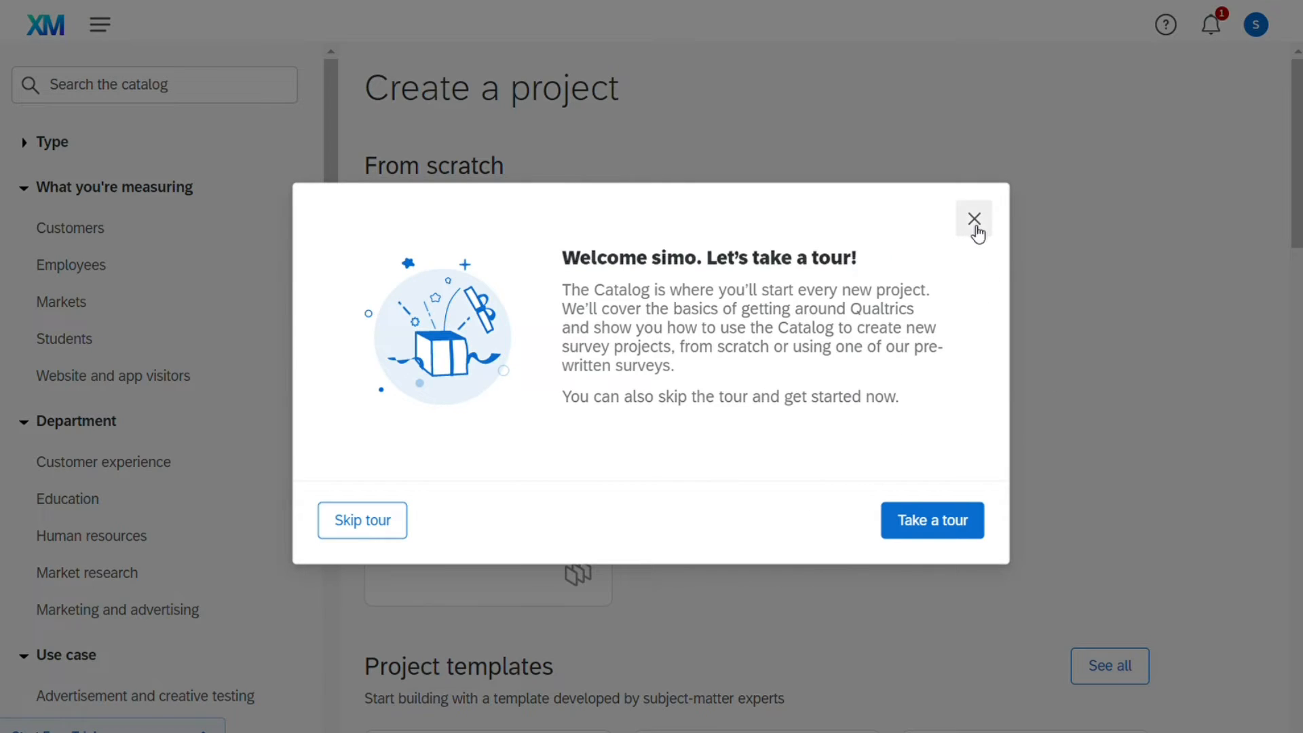
click(973, 226)
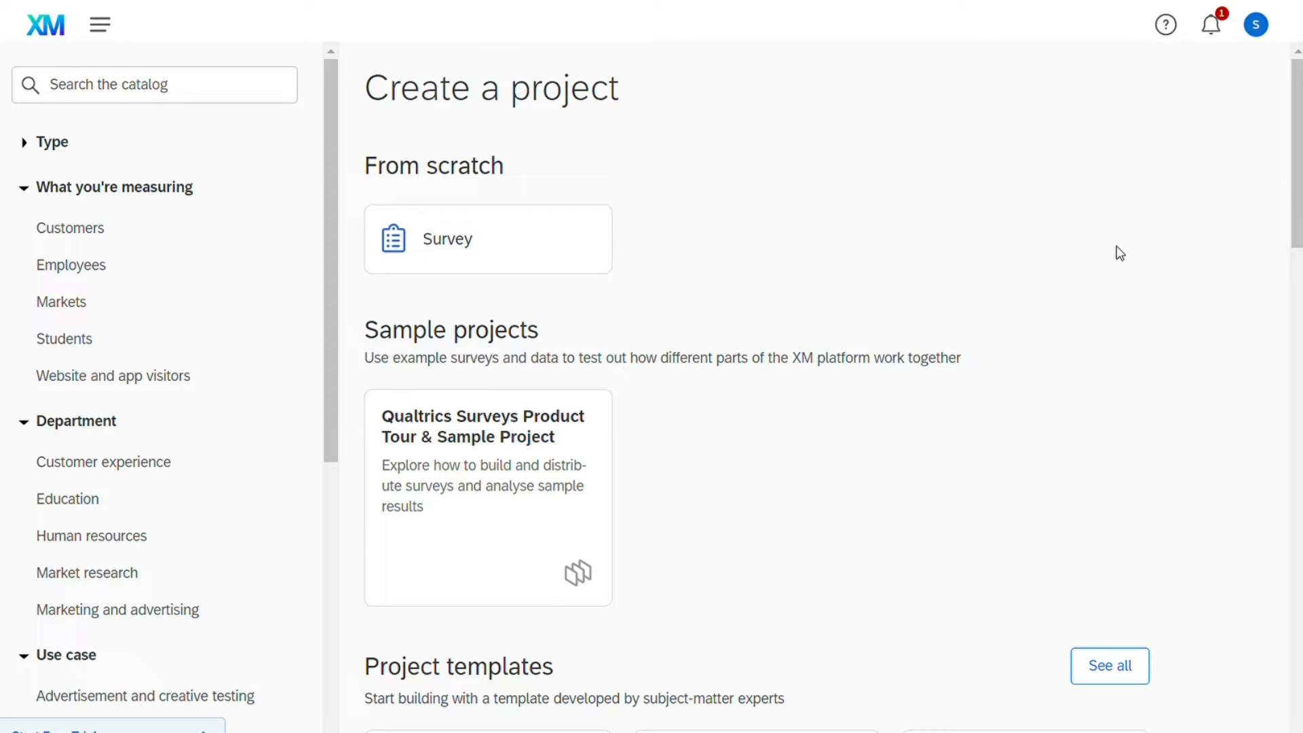
- Examine the sample projects, project templates, COVID-19 projects and academic templates in the project catalog
scroll(1117, 247, down, 2)
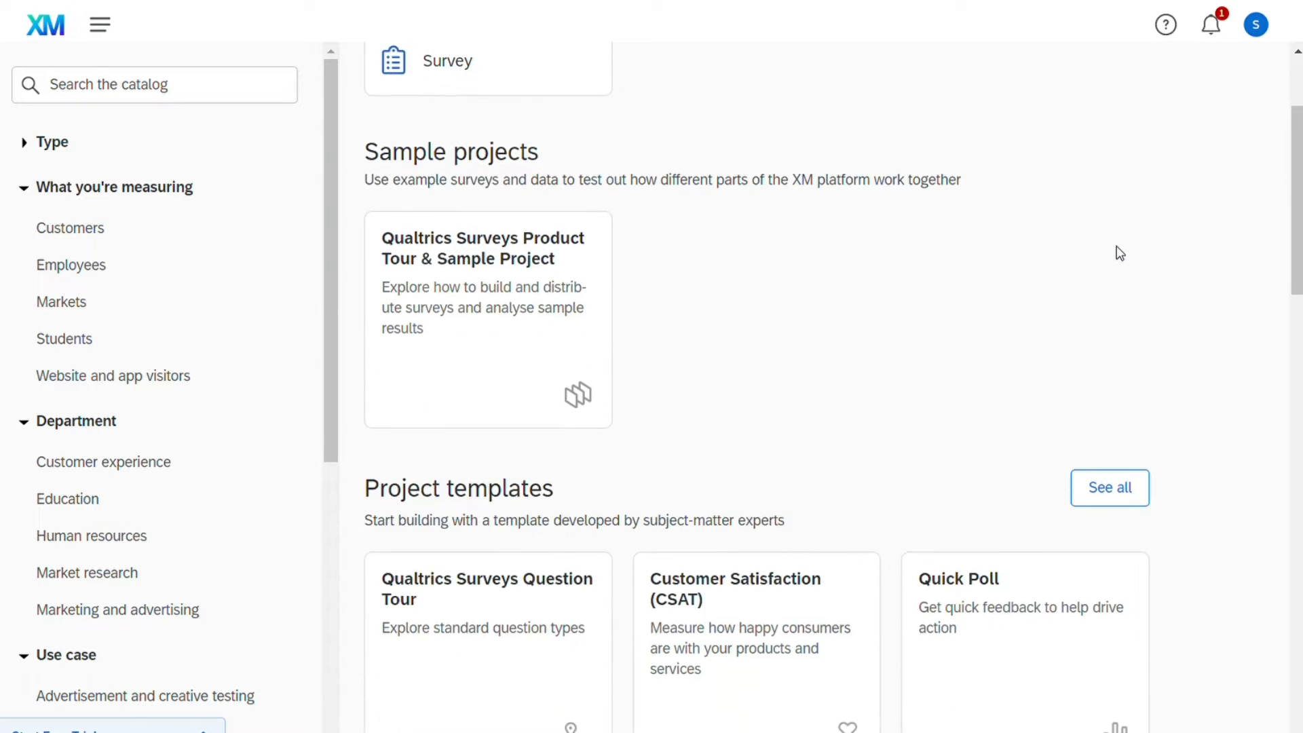
scroll(1117, 246, down, 1)
scroll(1117, 247, down, 1)
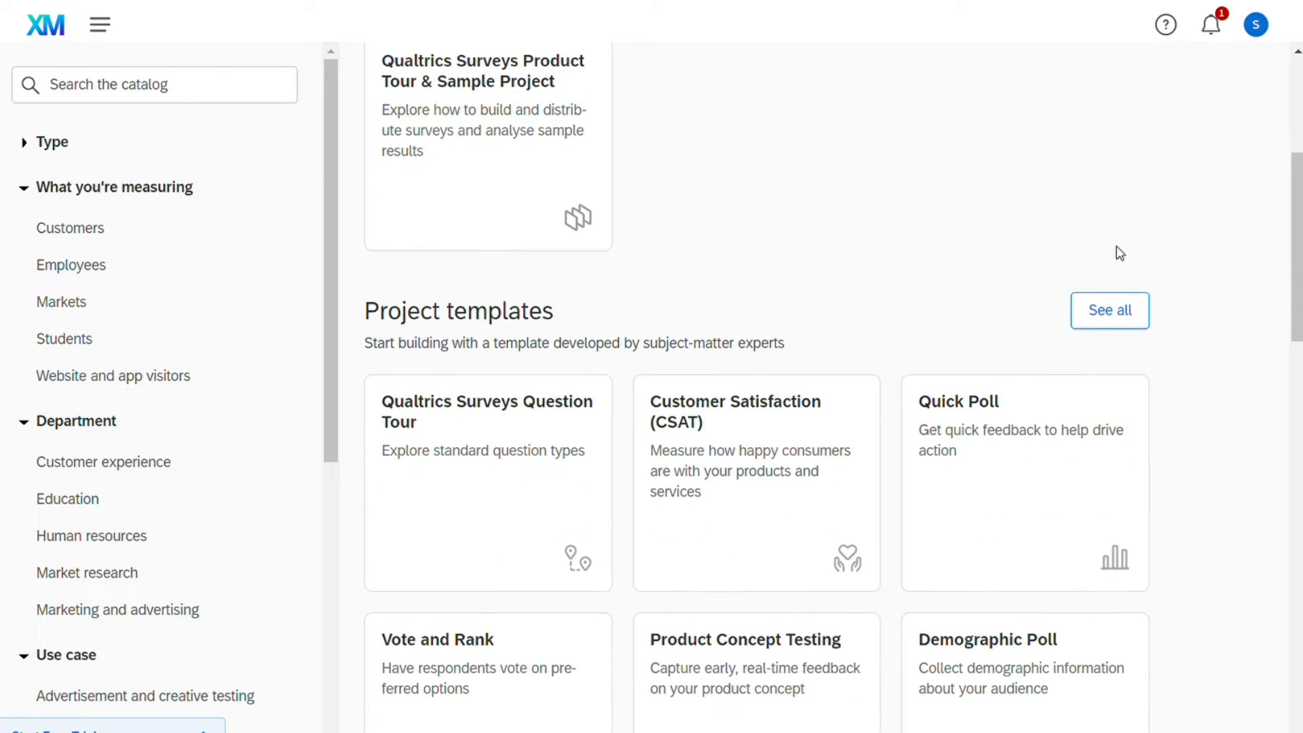
scroll(1117, 247, up, 1)
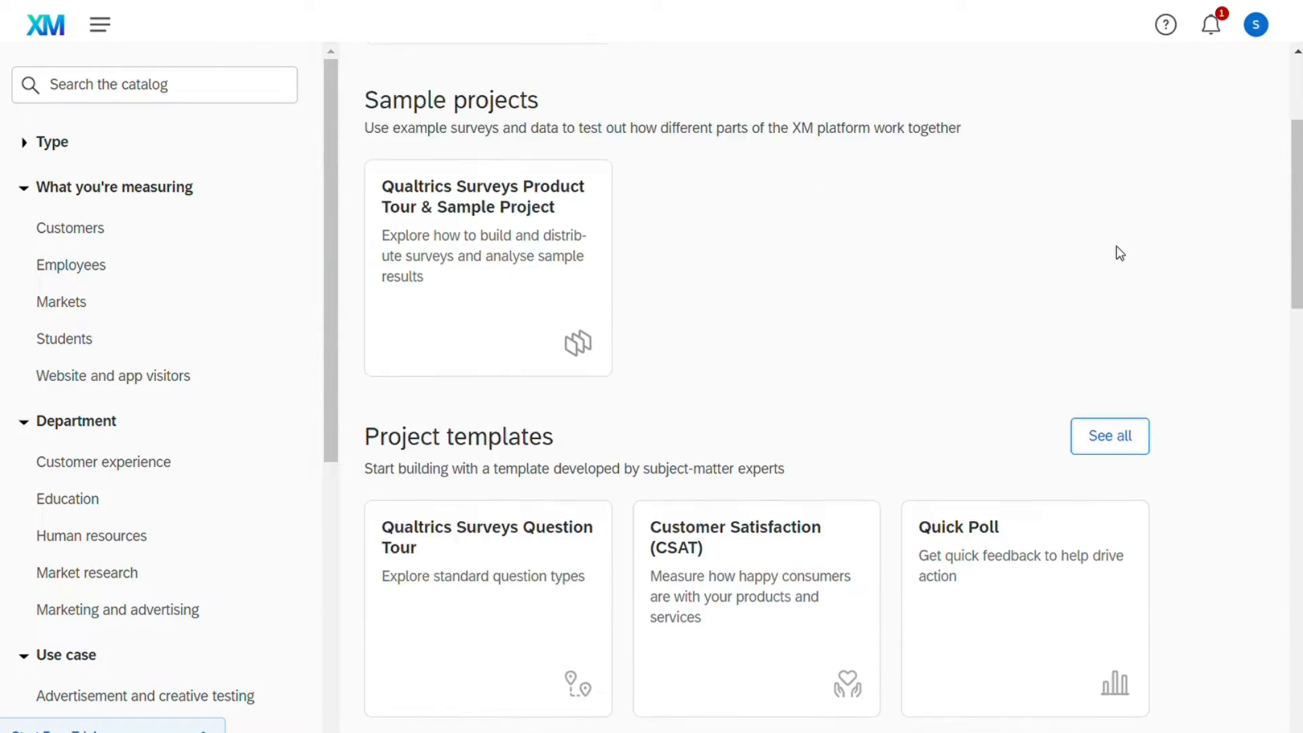
scroll(1117, 246, down, 3)
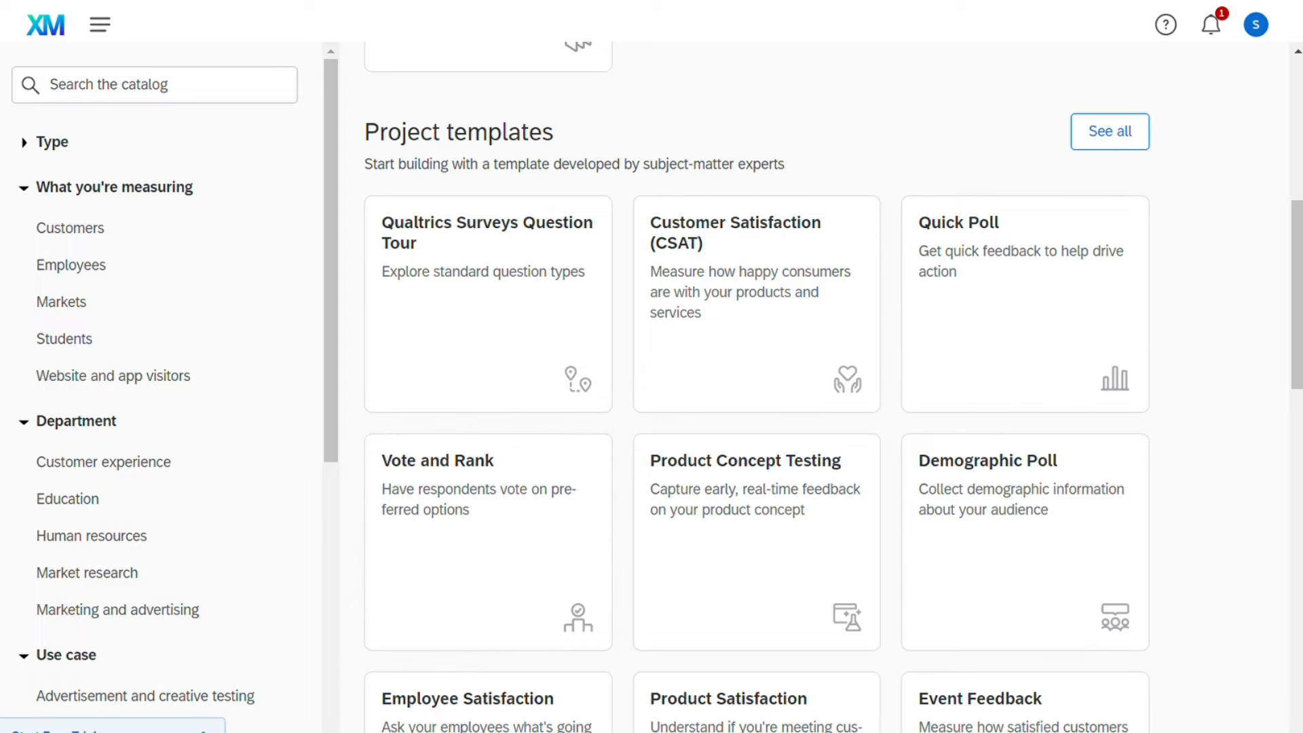
scroll(1297, 294, down, 12)
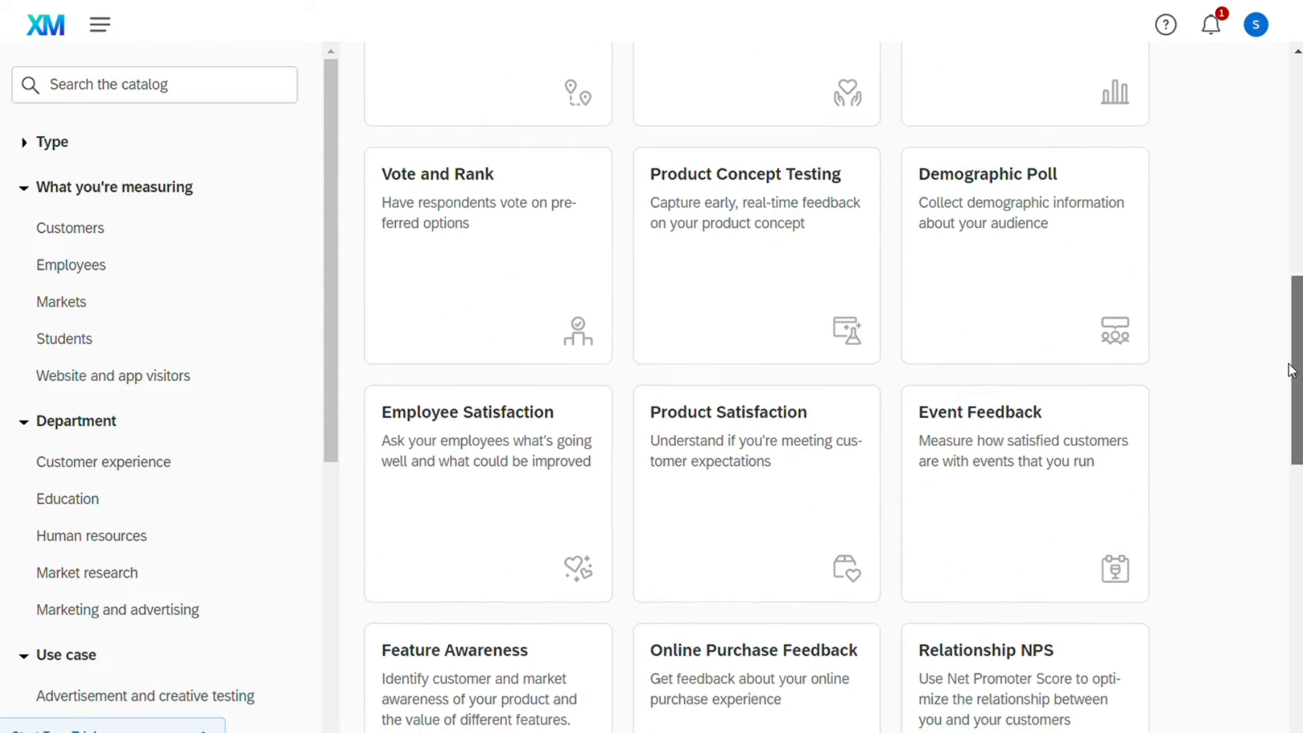
scroll(756, 387, down, 3)
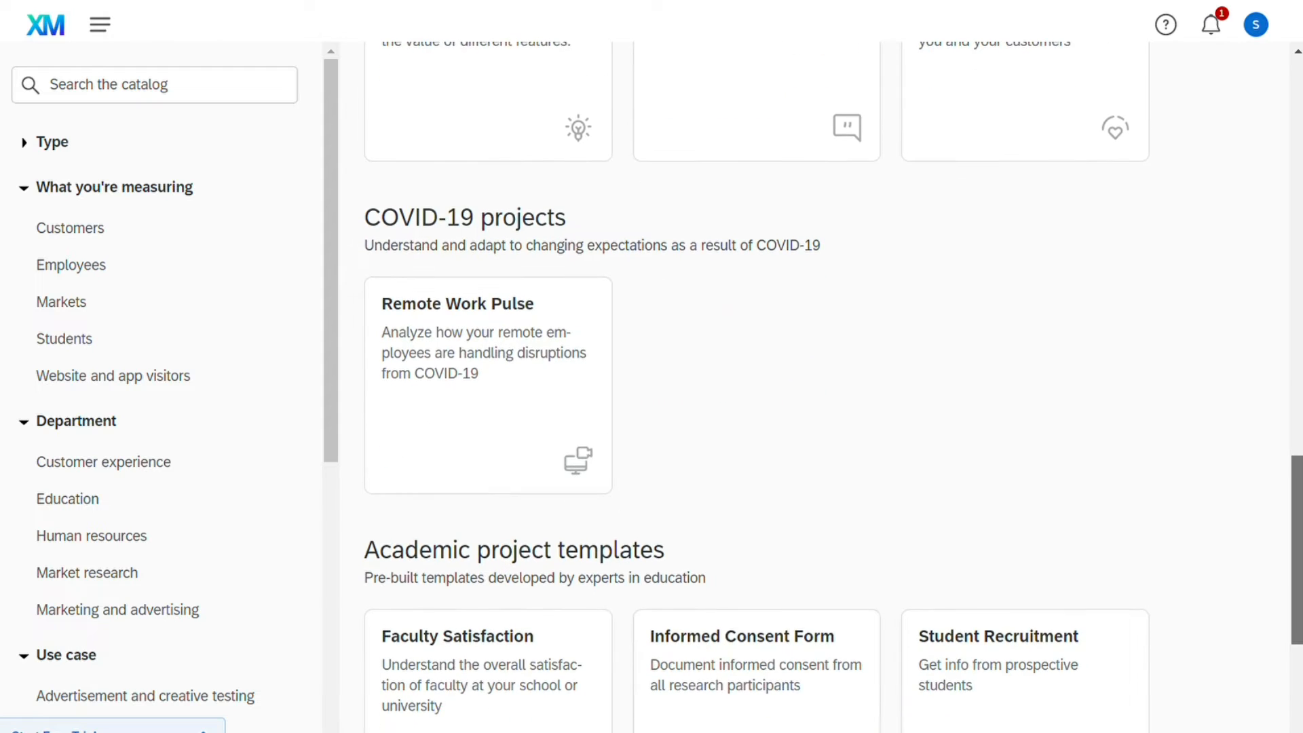
drag(1297, 551, 1298, 645)
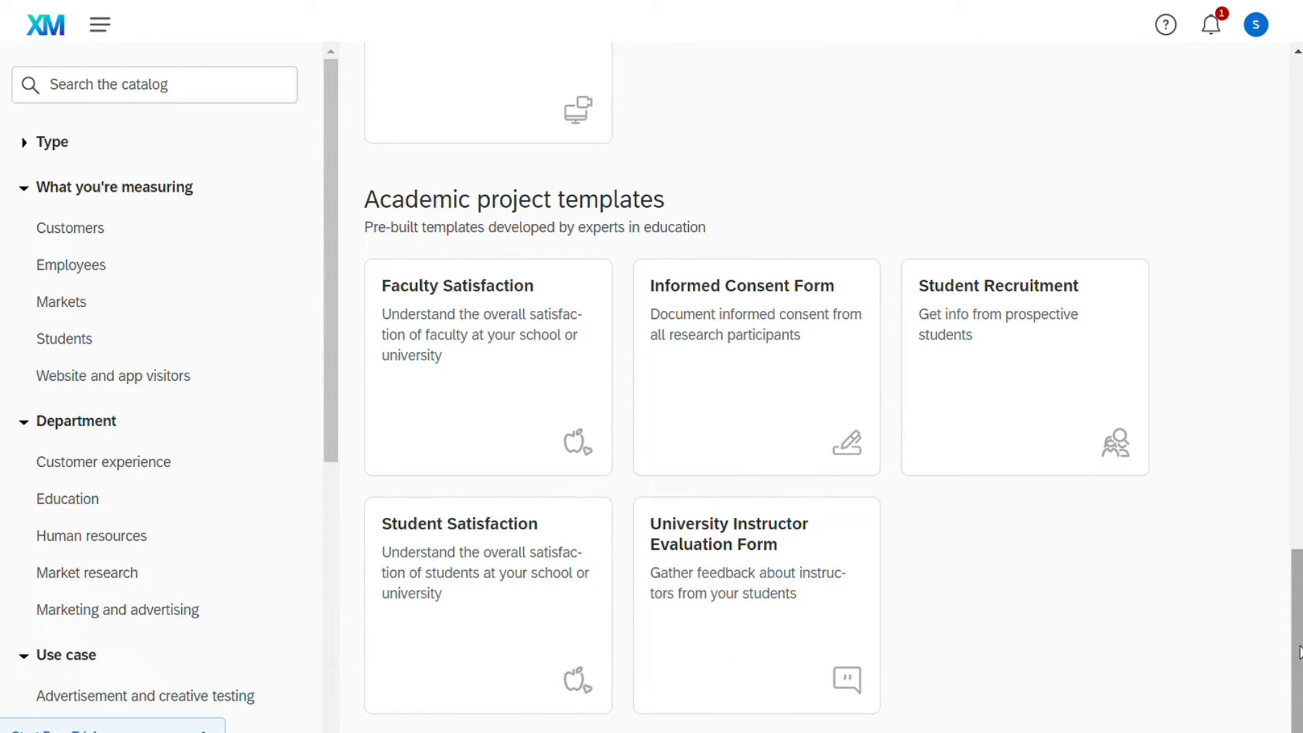
drag(1299, 652, 1256, 116)
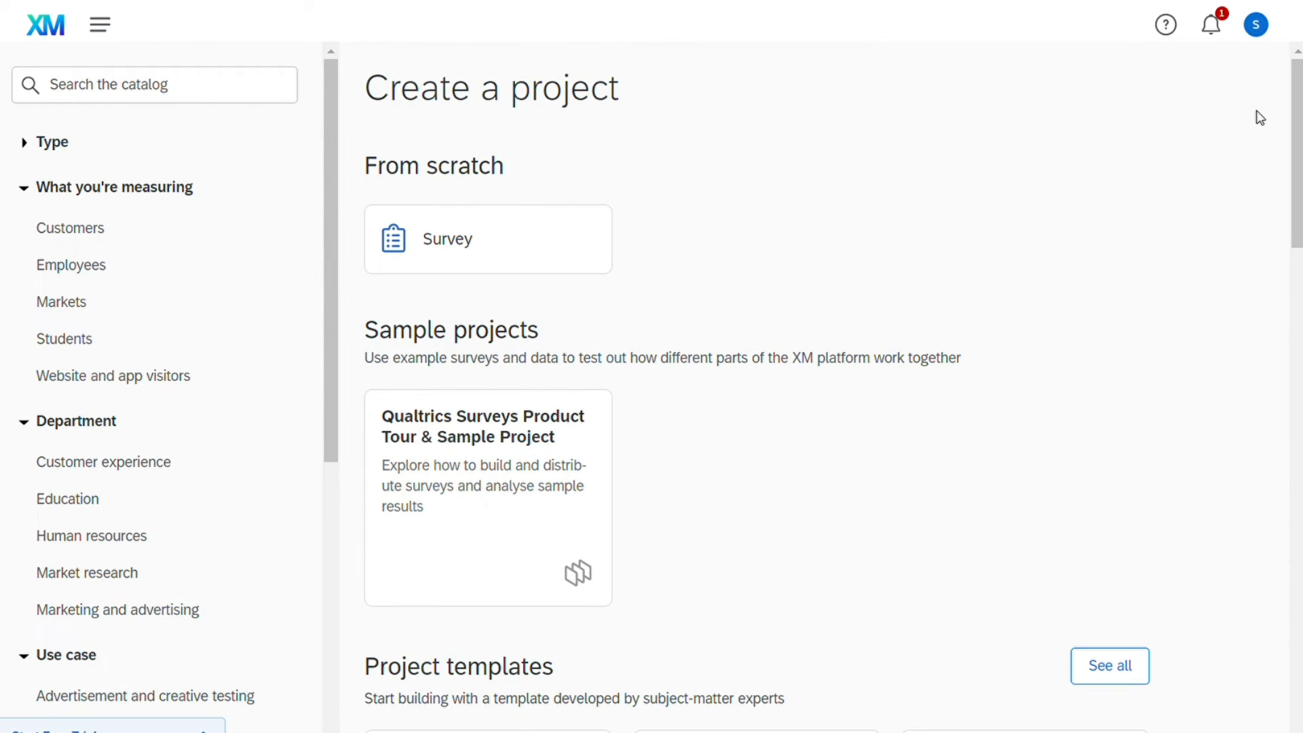
- Start a Survey project from scratch and set it to create a blank survey project
click(563, 233)
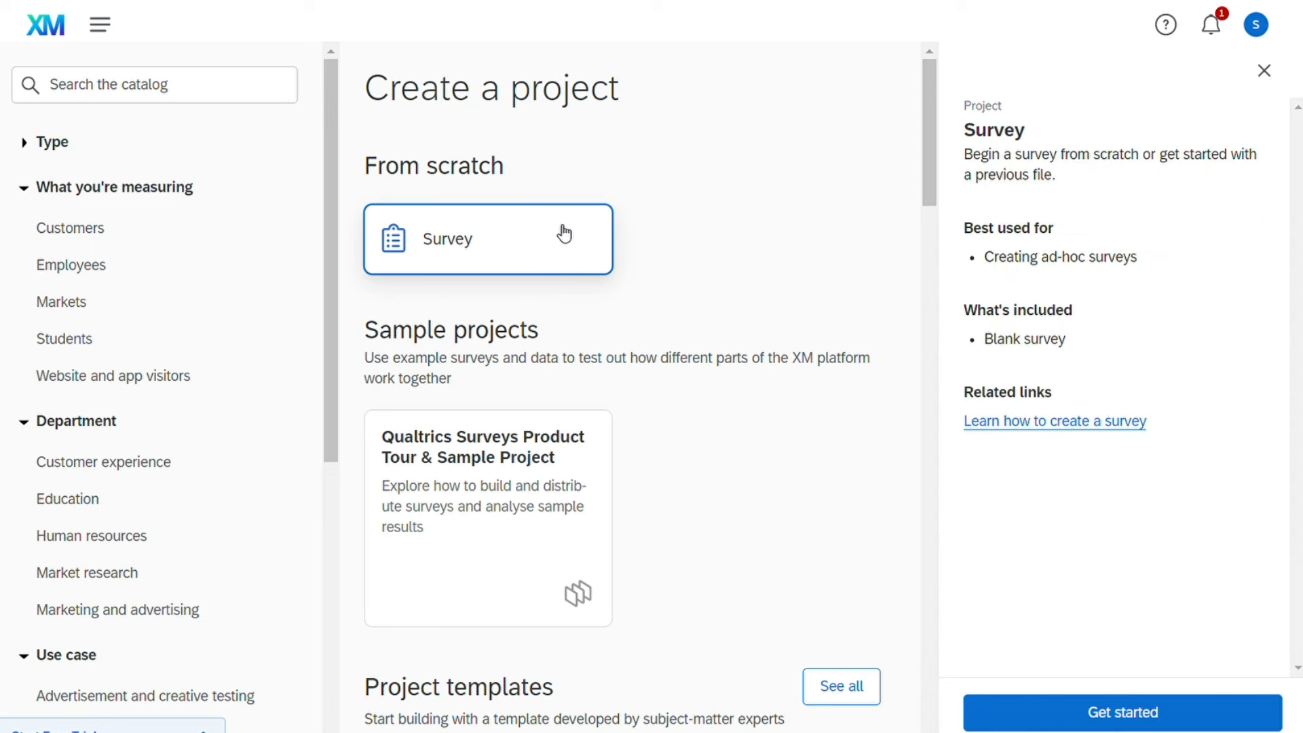
click(1113, 710)
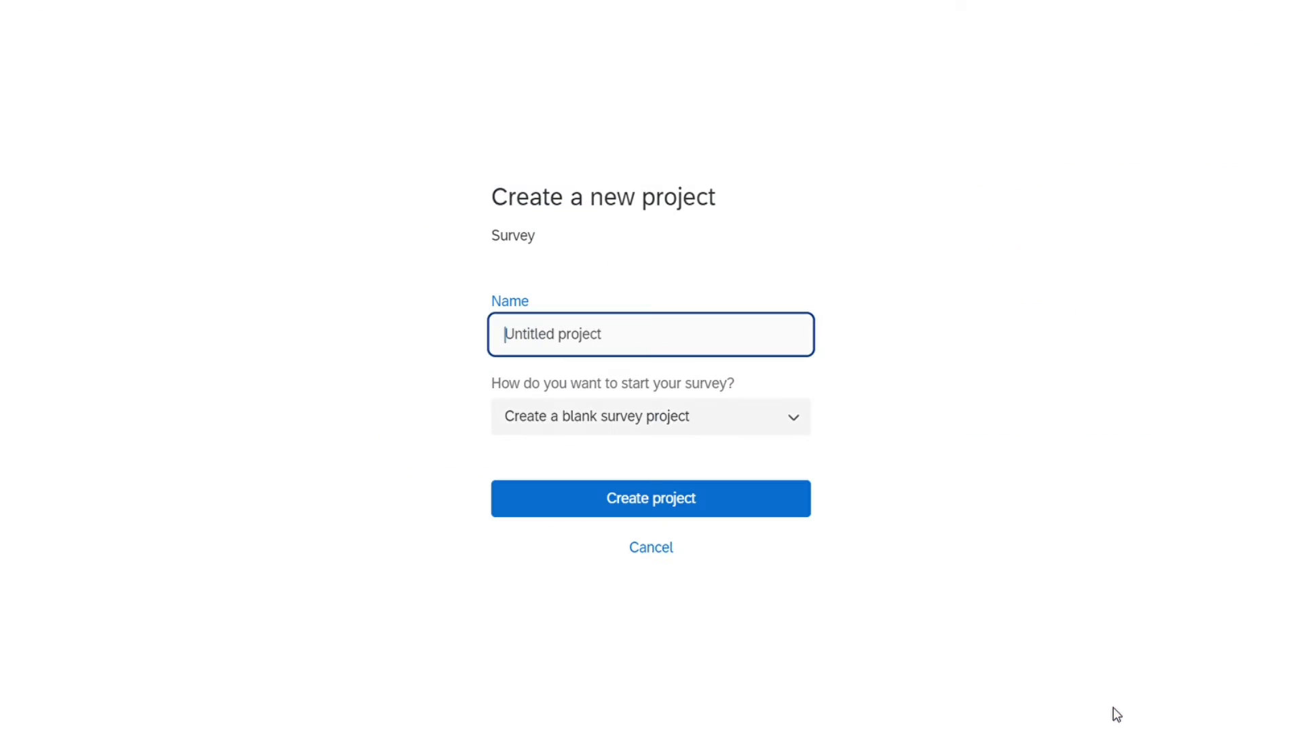
click(794, 423)
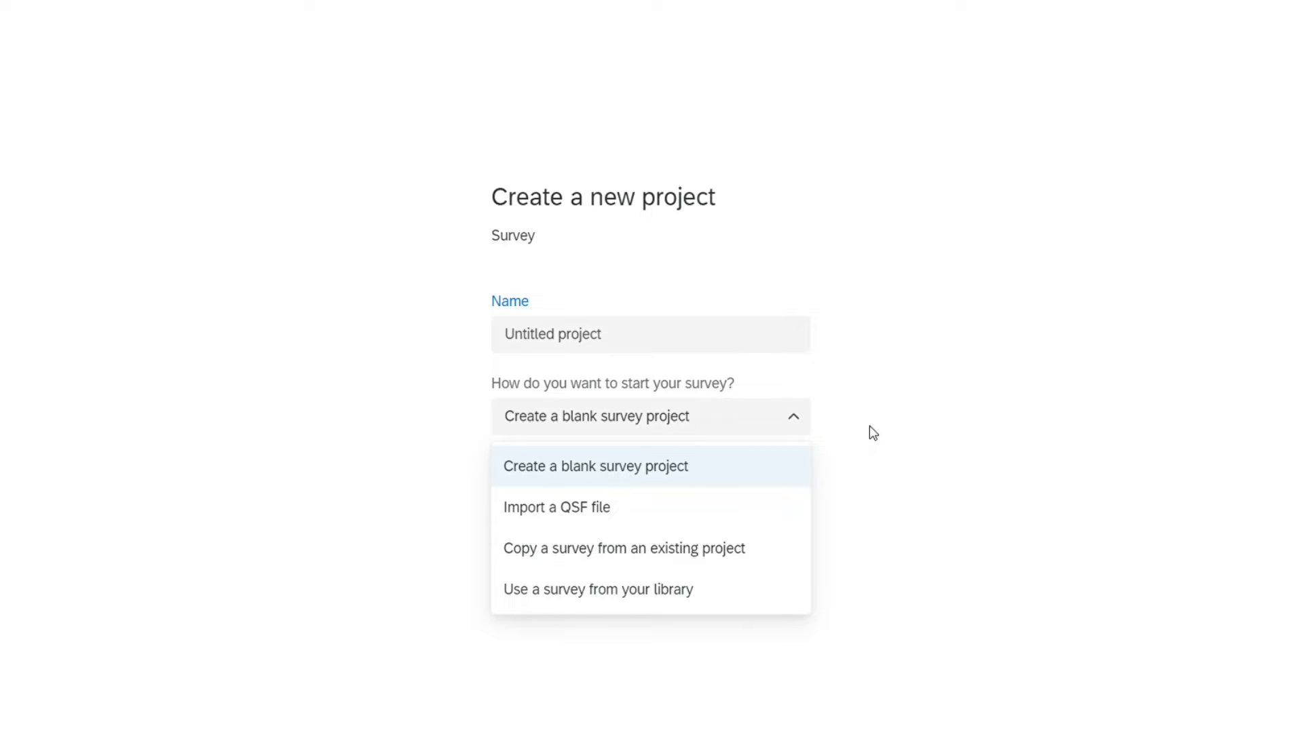
click(730, 468)
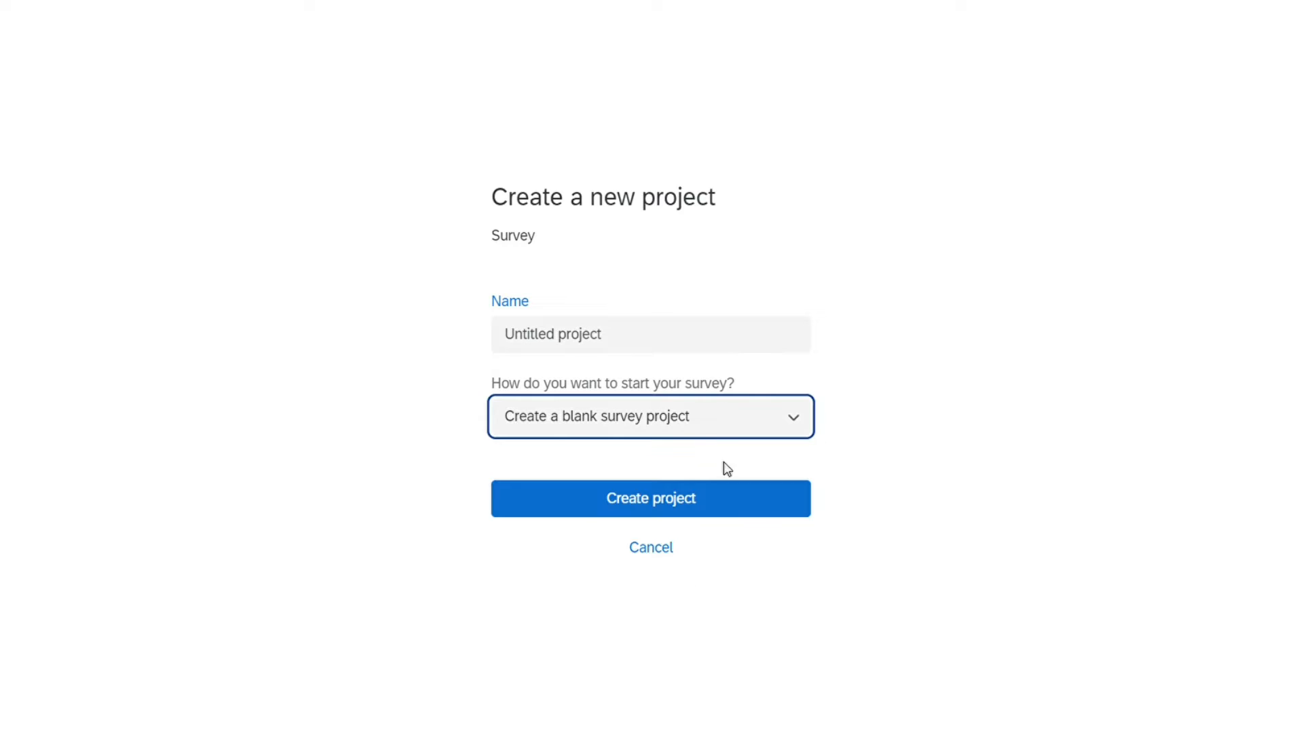
- Name the project "demo", create it and skip the survey builder tour
click(649, 351)
text(demo)
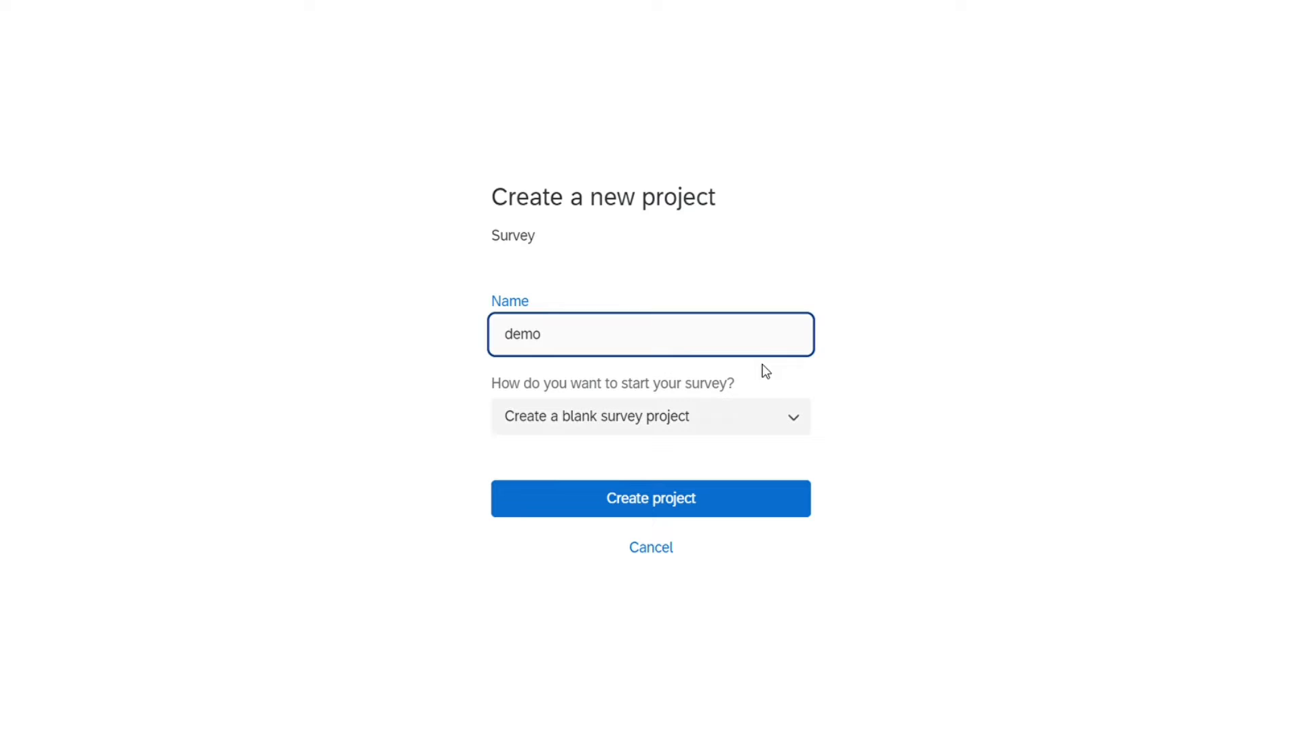
click(886, 370)
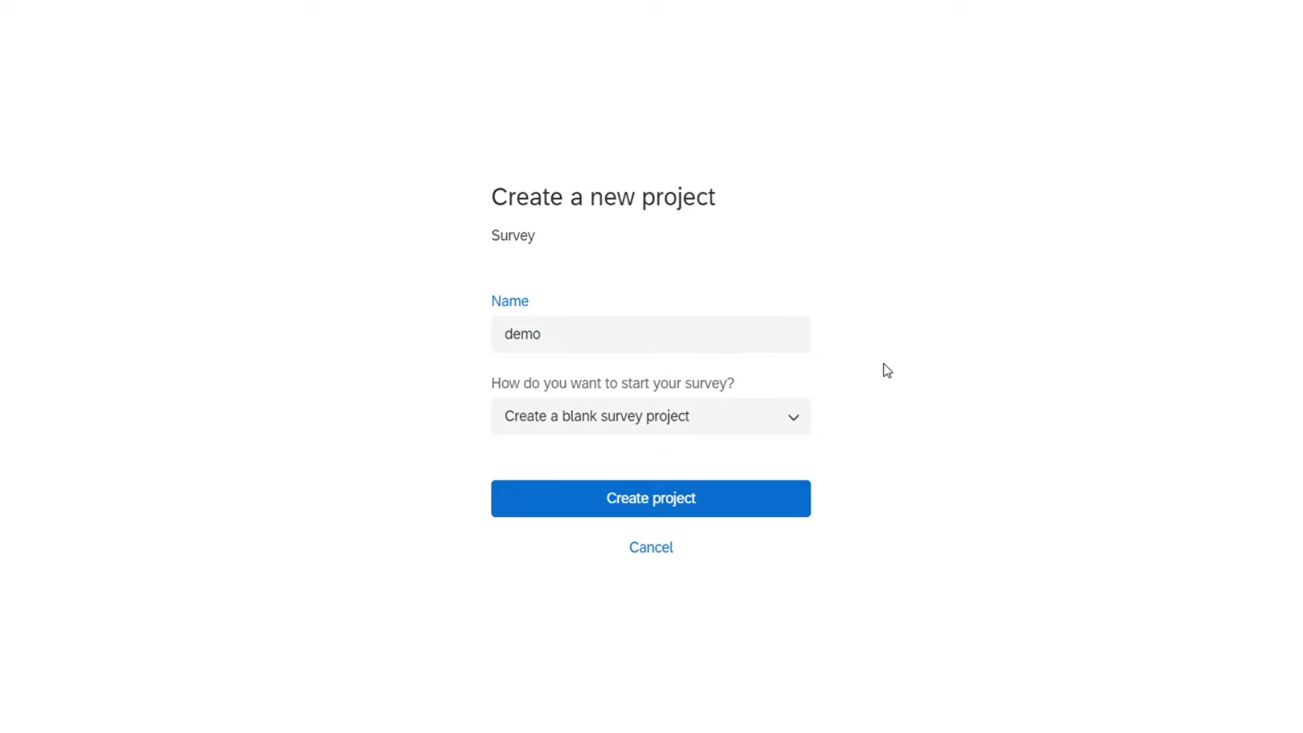
click(666, 506)
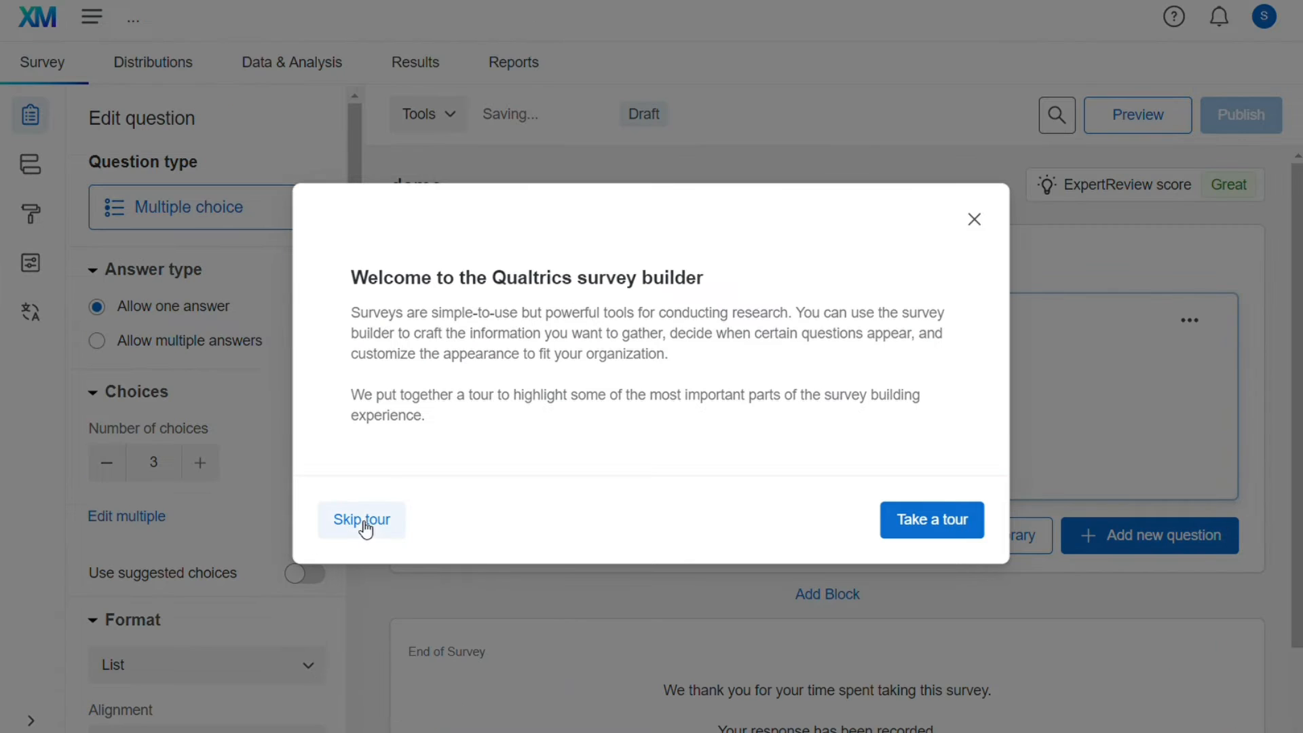
click(363, 521)
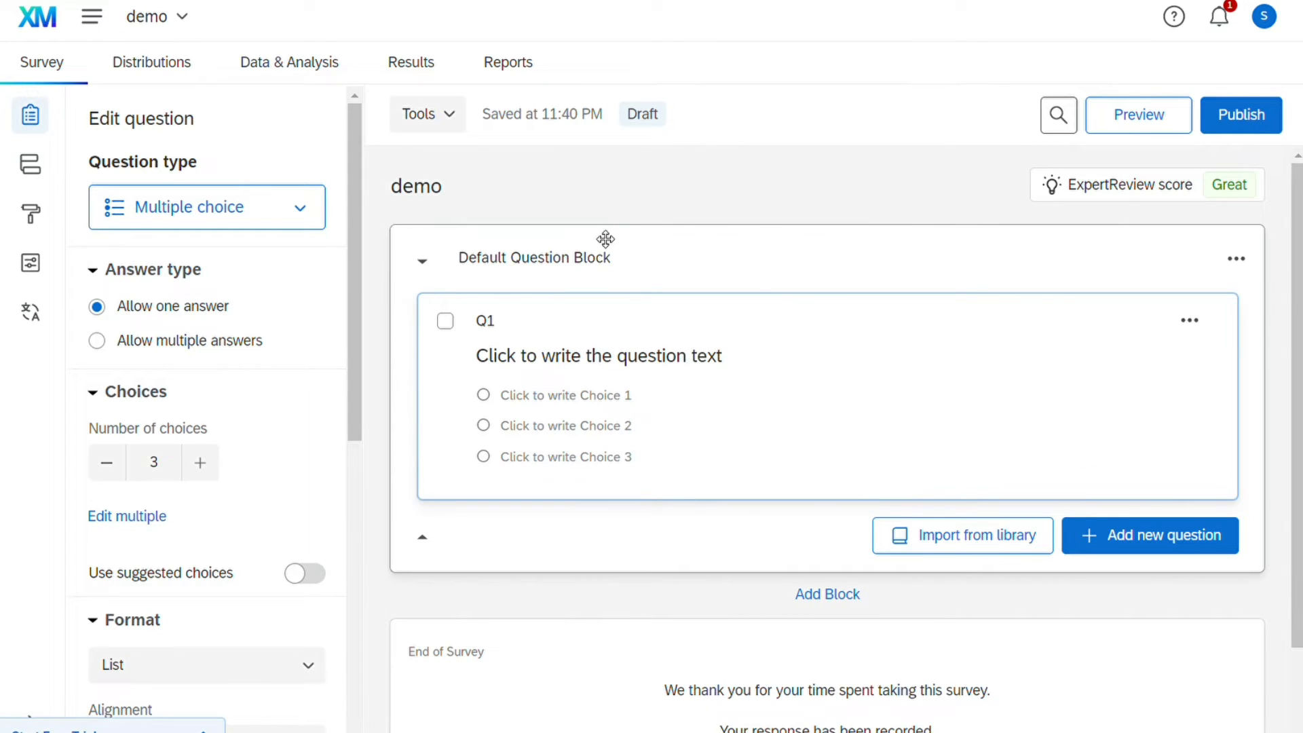
- Add a block below the Default Question Block and change Q1's question type to Text / Graphic
click(877, 612)
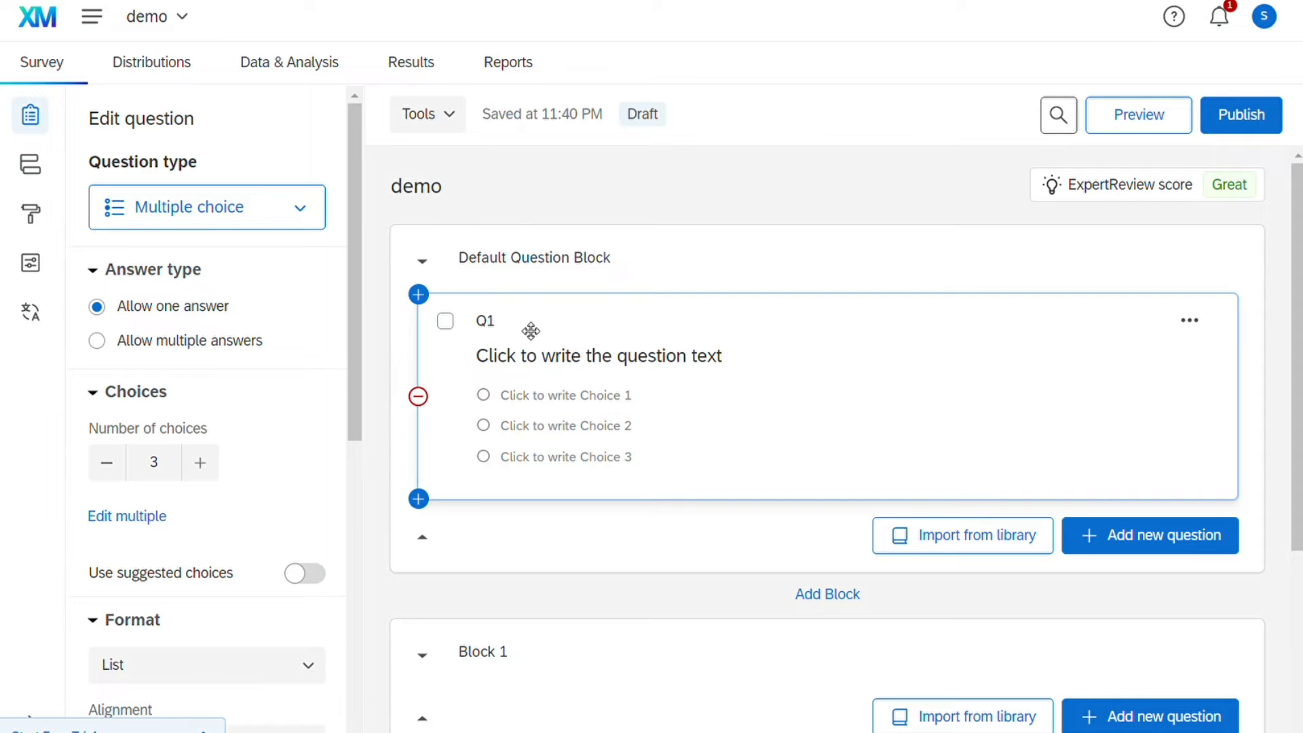
click(268, 215)
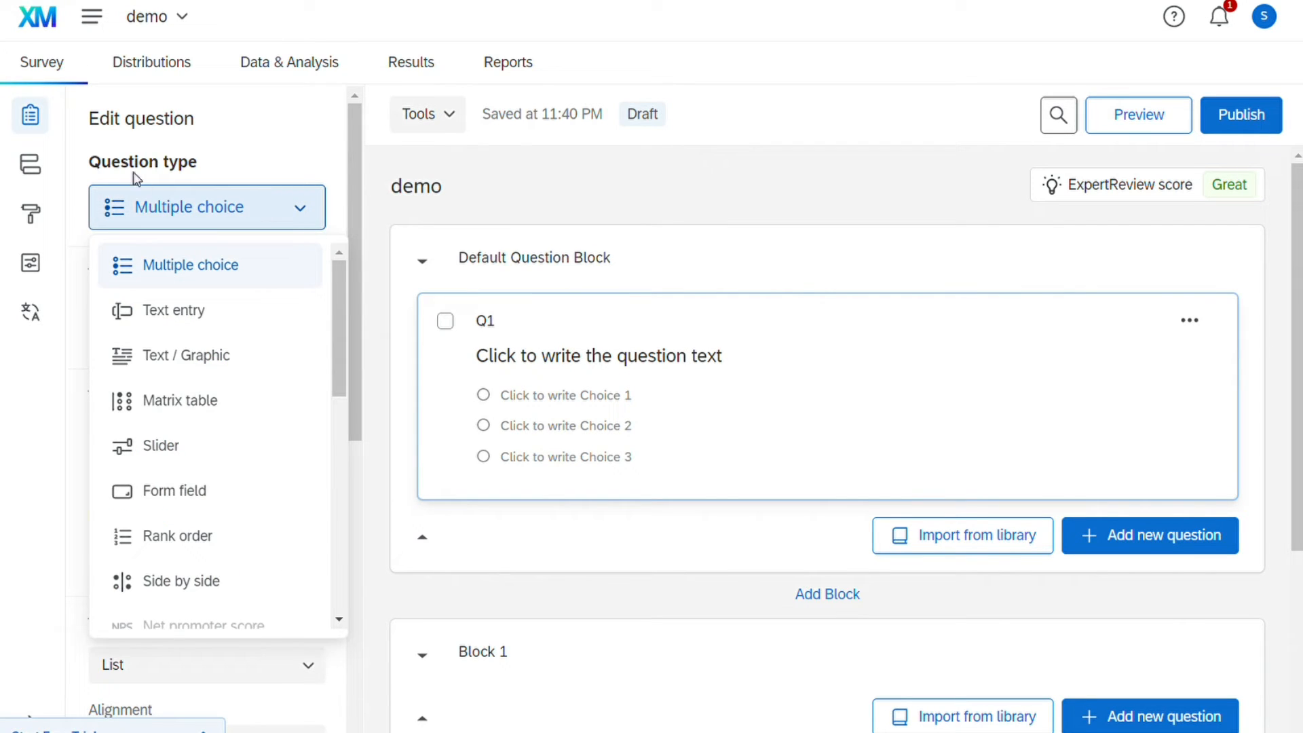
click(207, 364)
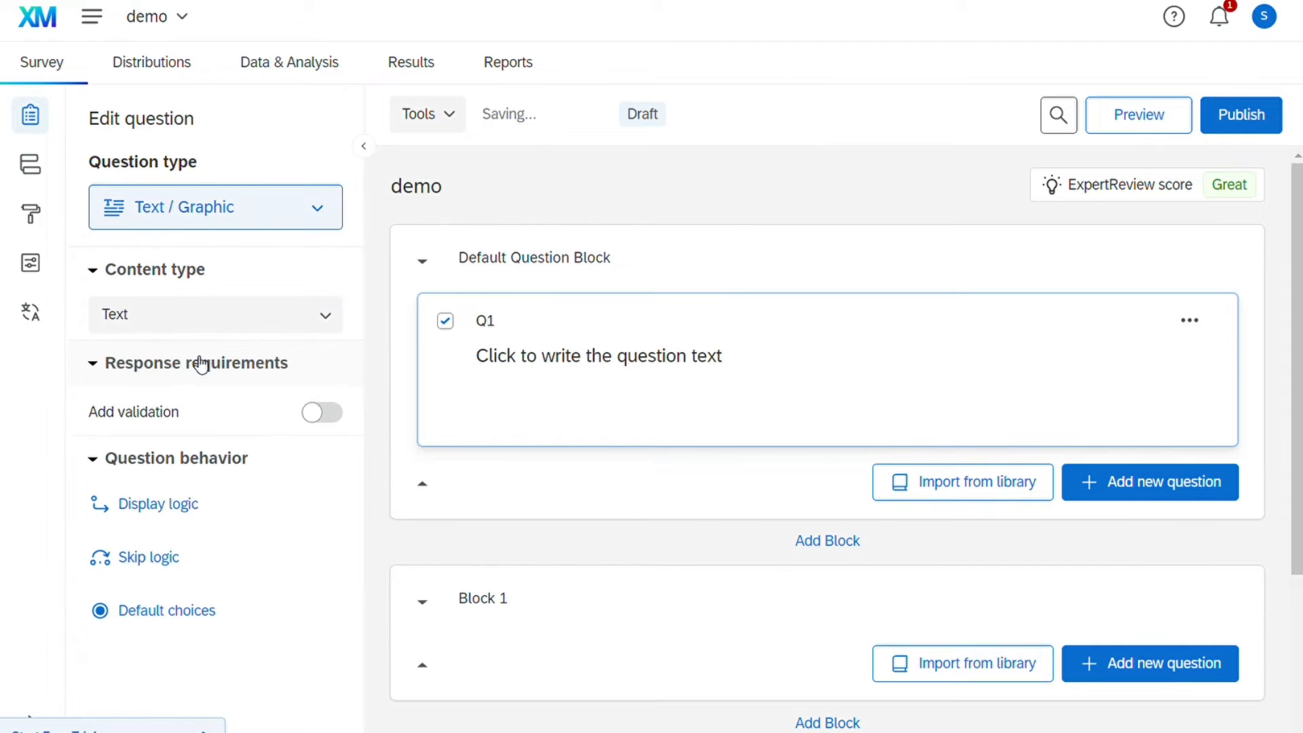
- Replace Q1's placeholder text with the consent statement beginning "I agree to take part in [describe what involvement the individual will have e.g. an interview]"
click(601, 371)
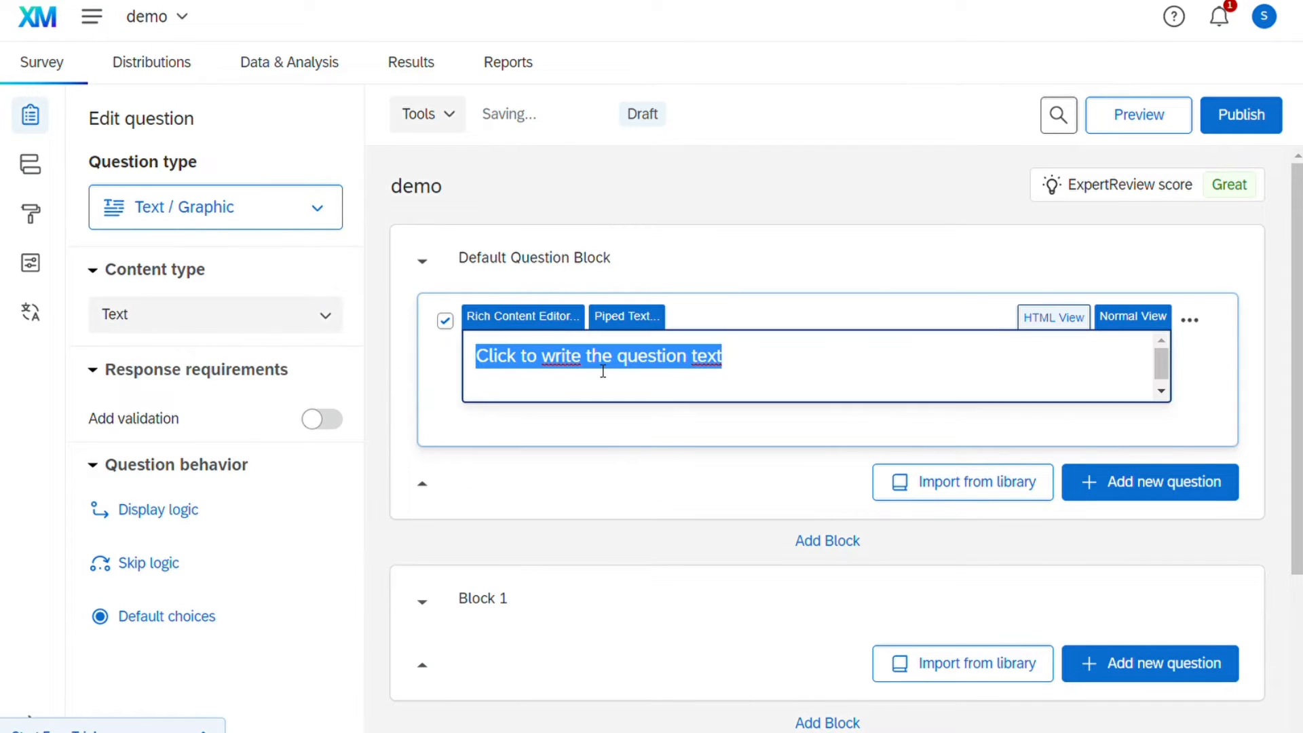
text(I agree to take part in [describe what involvement the individual will have e.g. an interview] and for the information I provide to be shared with the [area] ...)
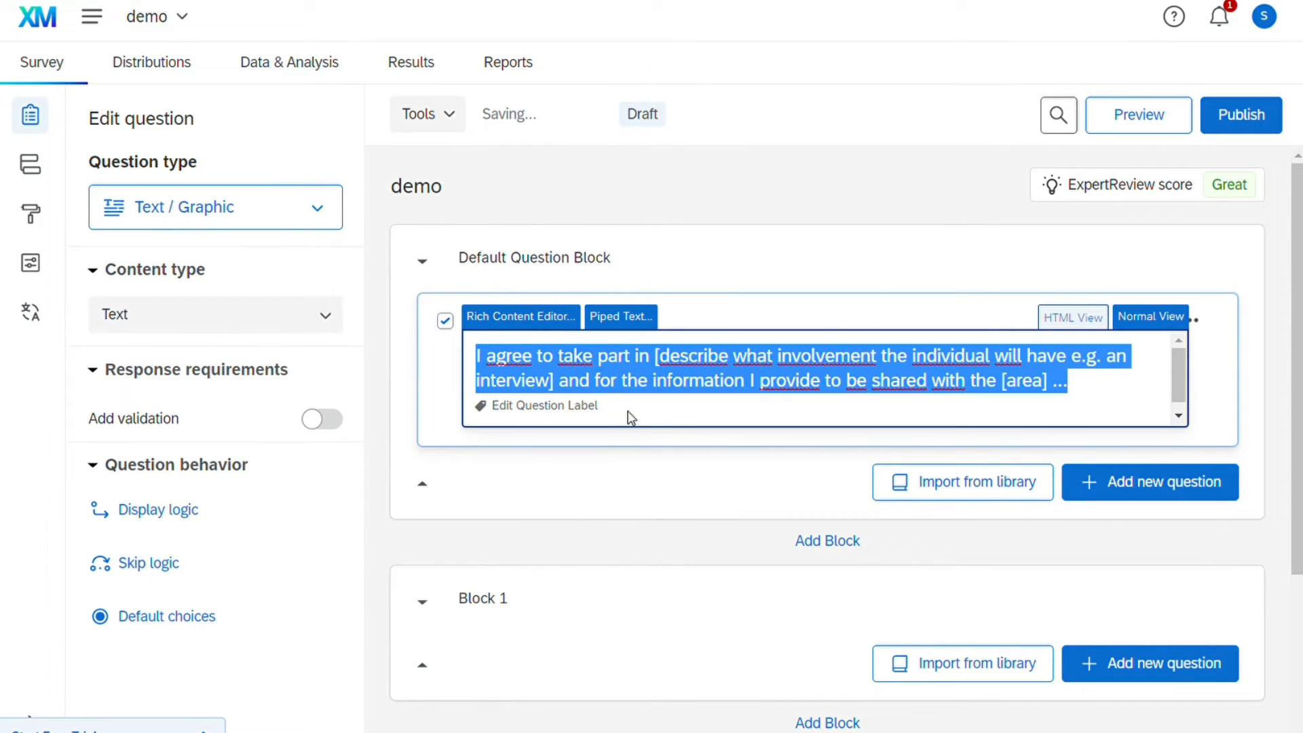
click(685, 469)
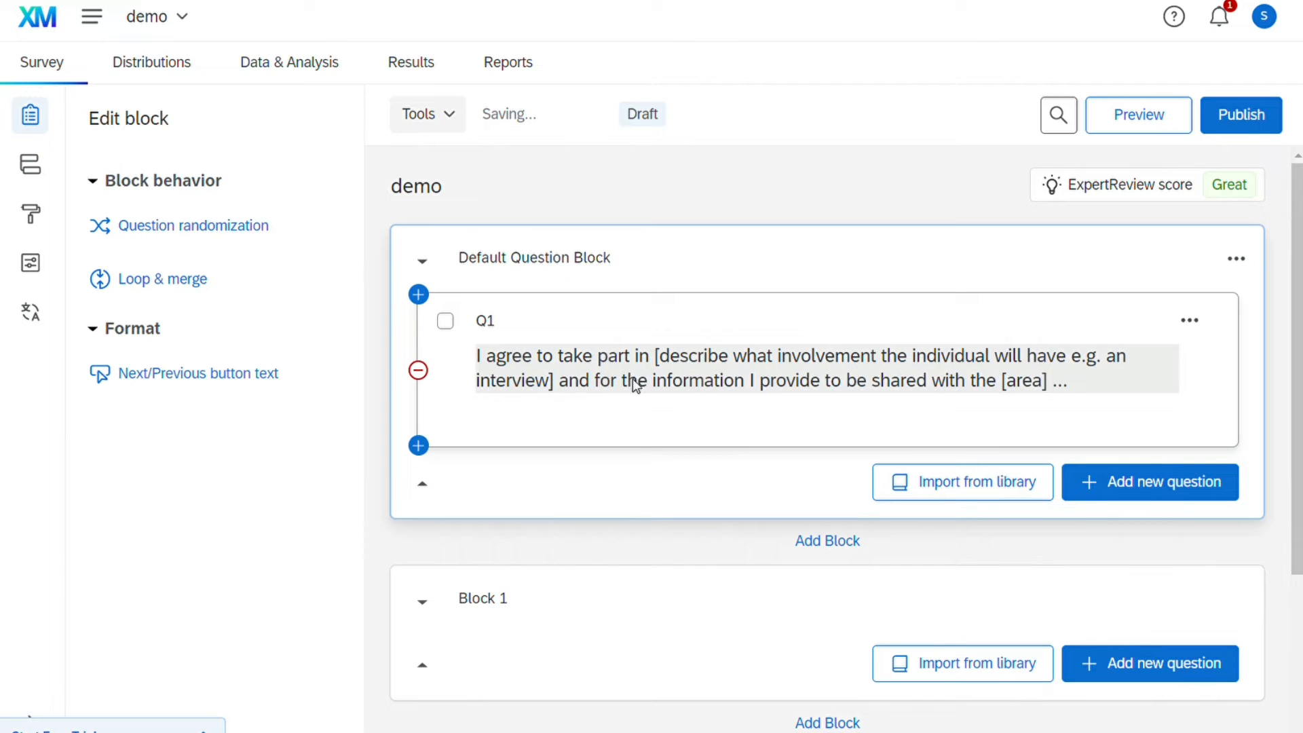
- Change Q1's question type to Multiple choice, keeping the consent statement as its question text
click(555, 332)
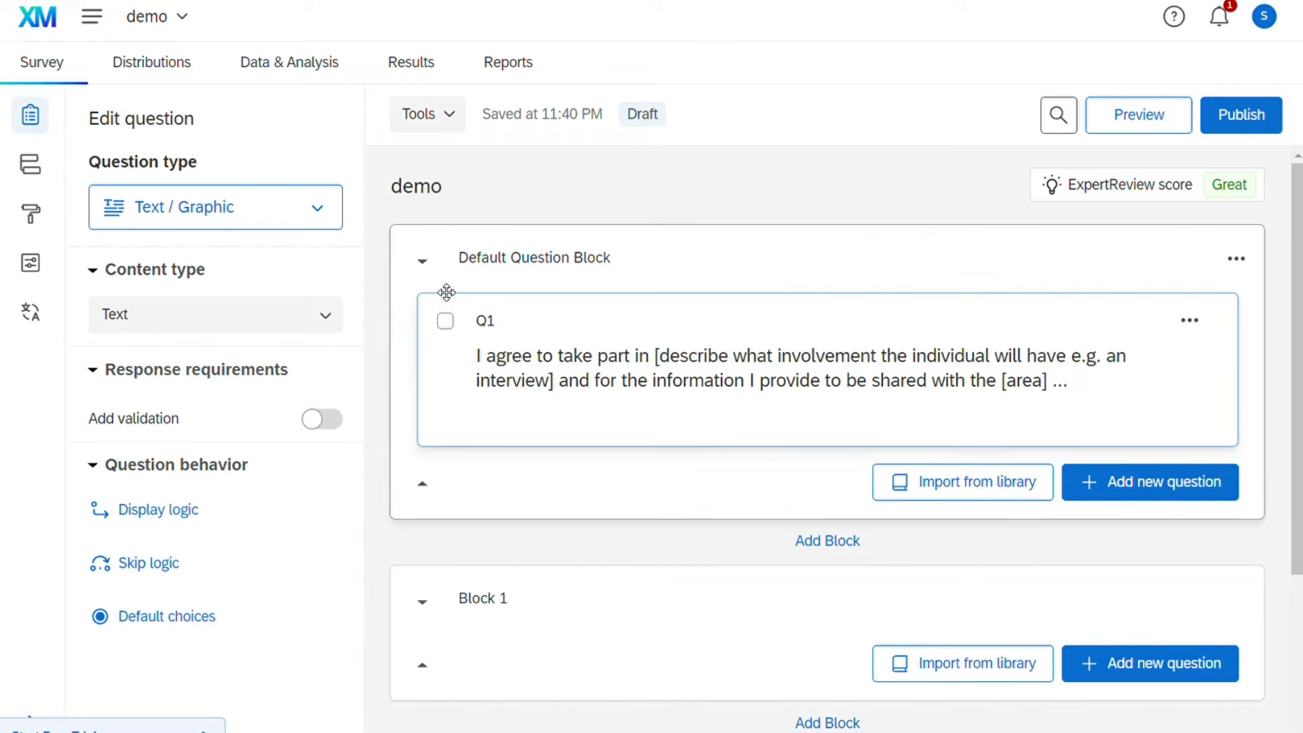
click(316, 218)
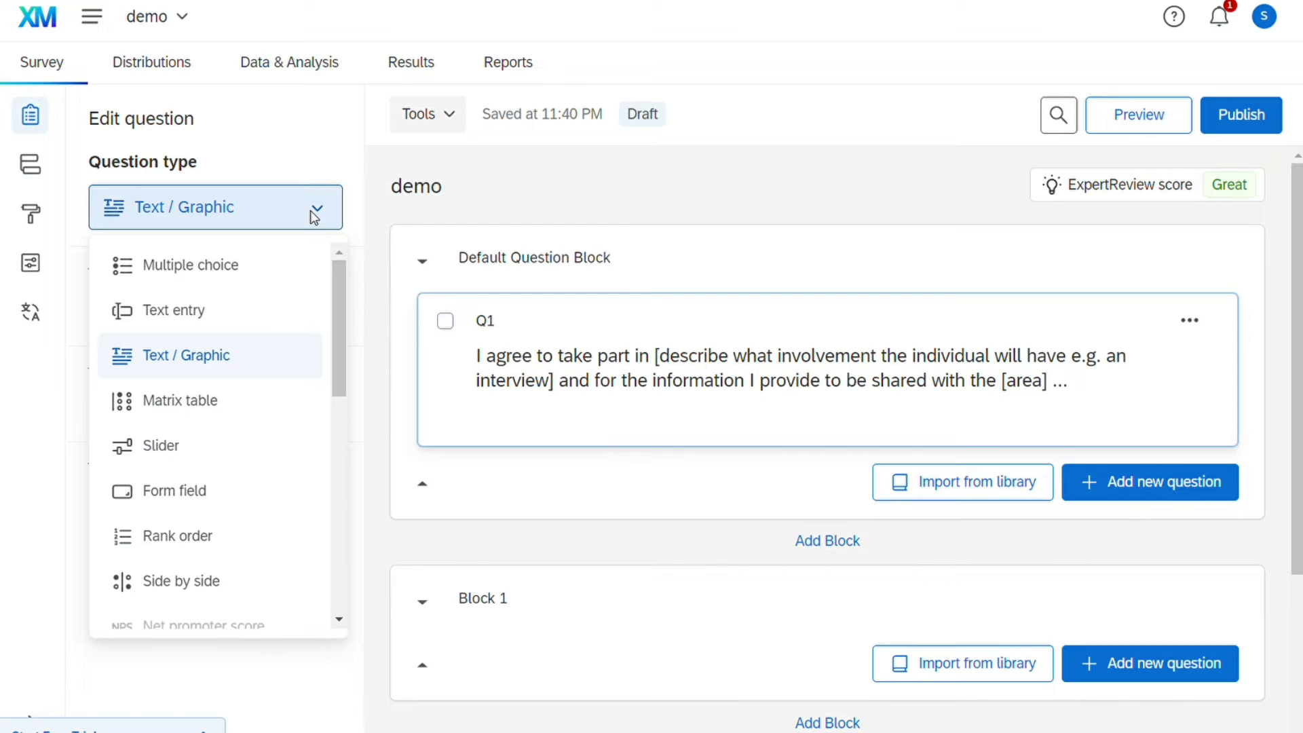
click(241, 277)
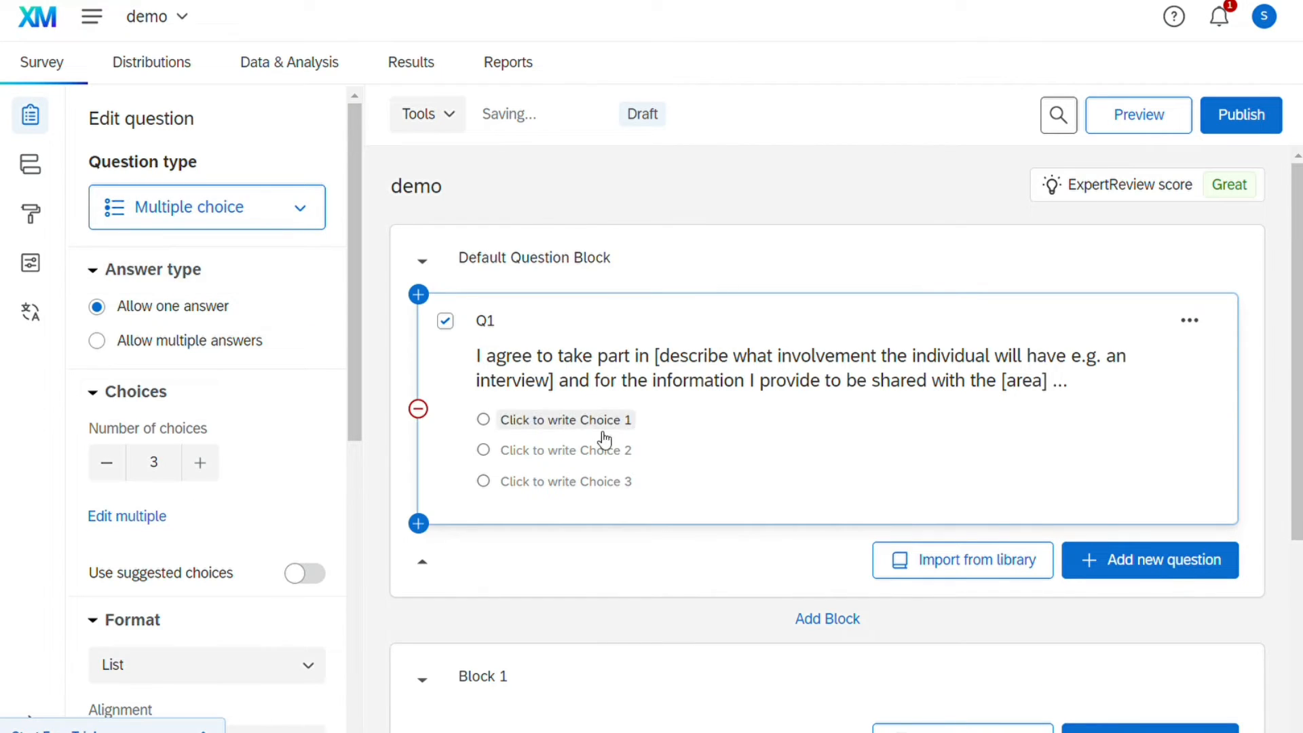
click(722, 384)
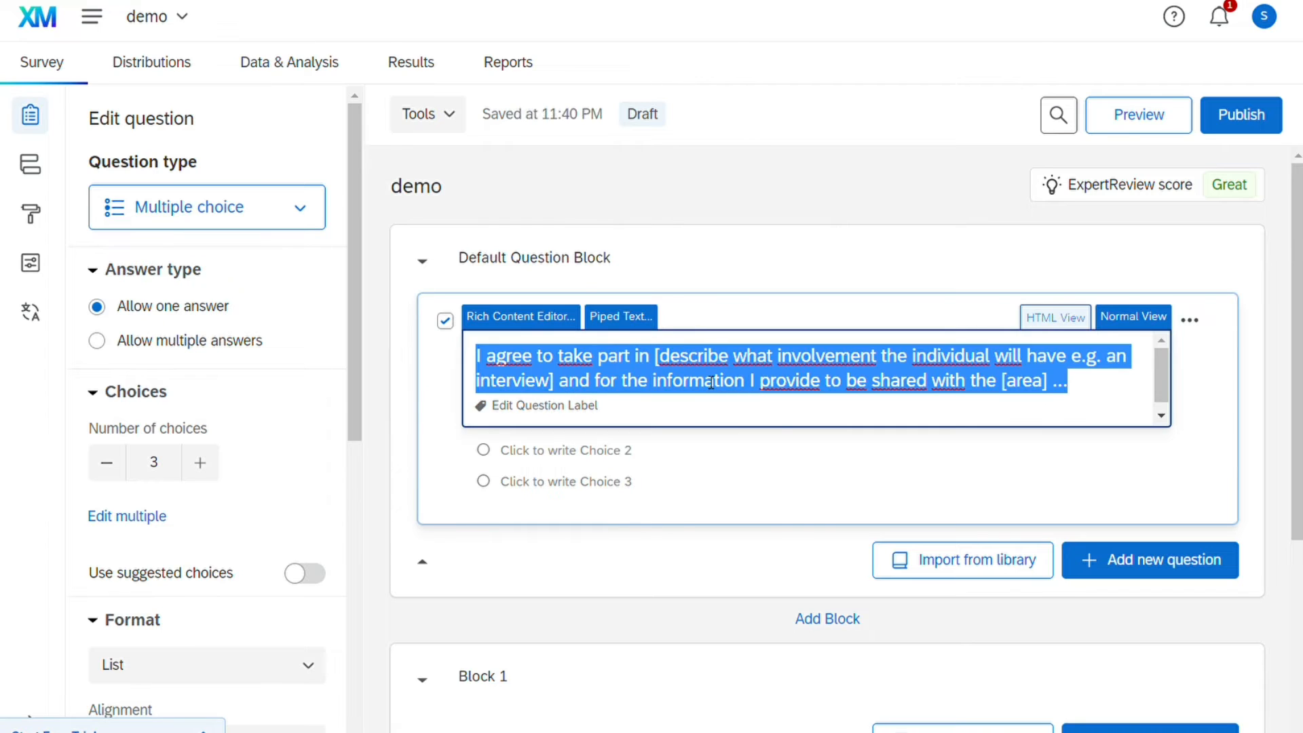
click(760, 495)
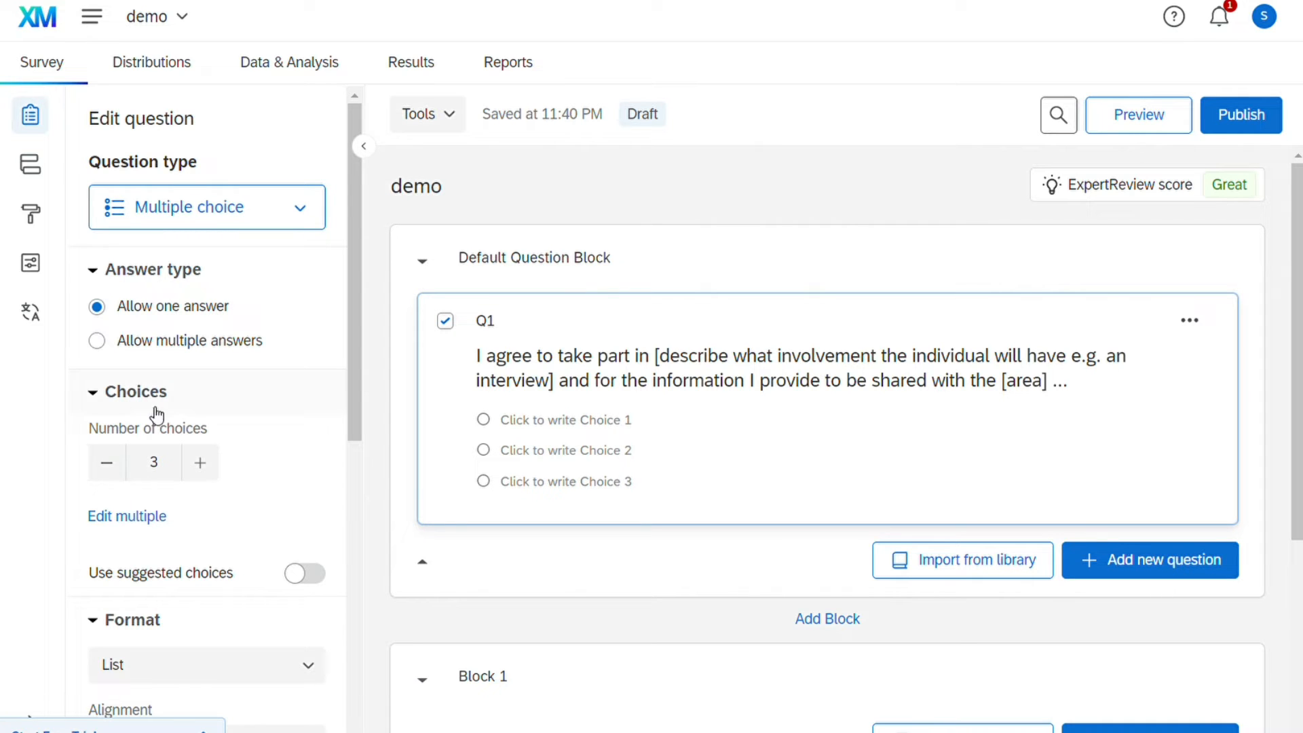
- Reduce Q1 to two answer choices and label them "I agree" and "I don't agree"
click(106, 463)
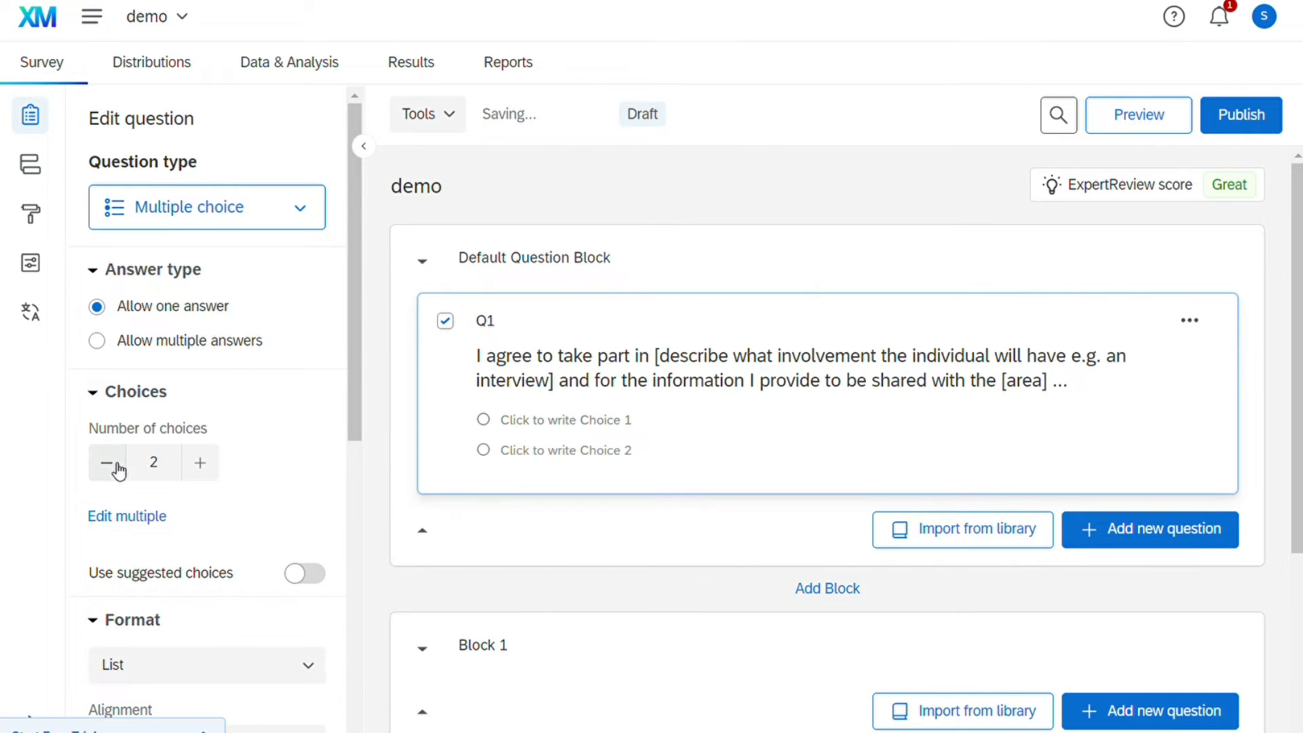
click(560, 426)
text(I ag)
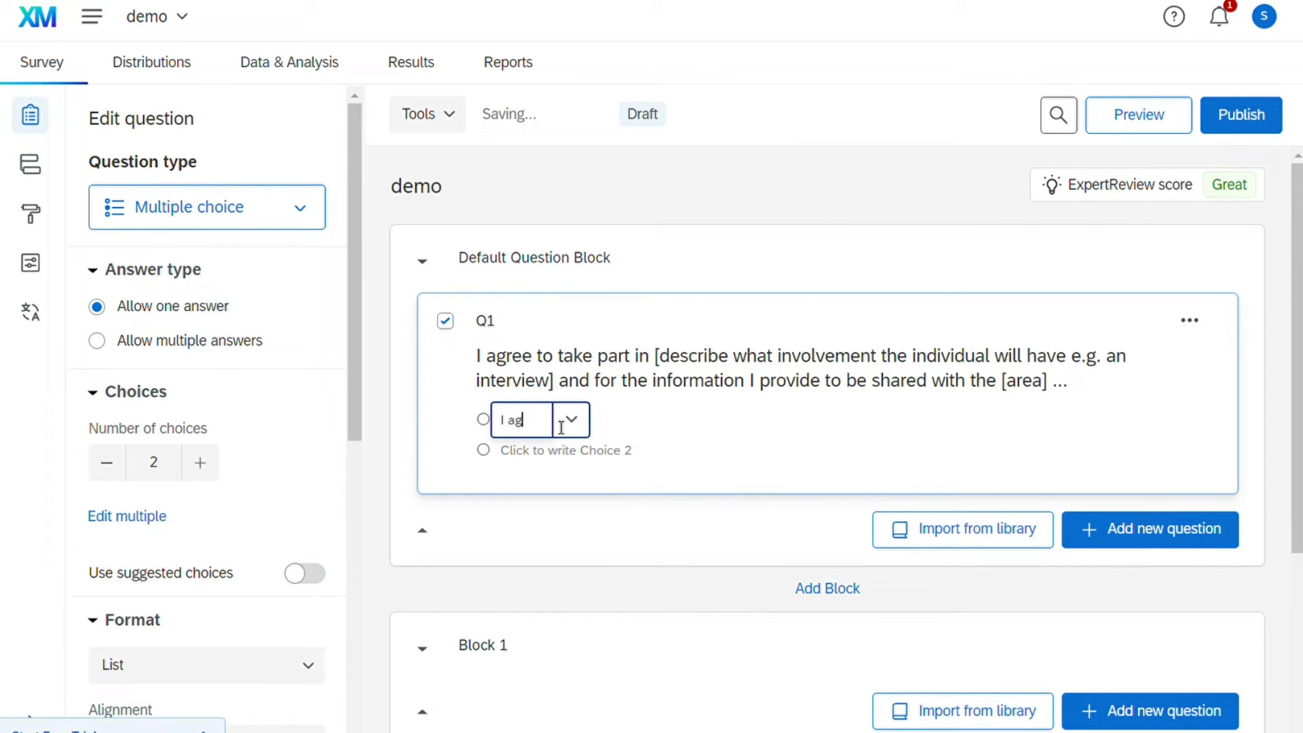
text(ree)
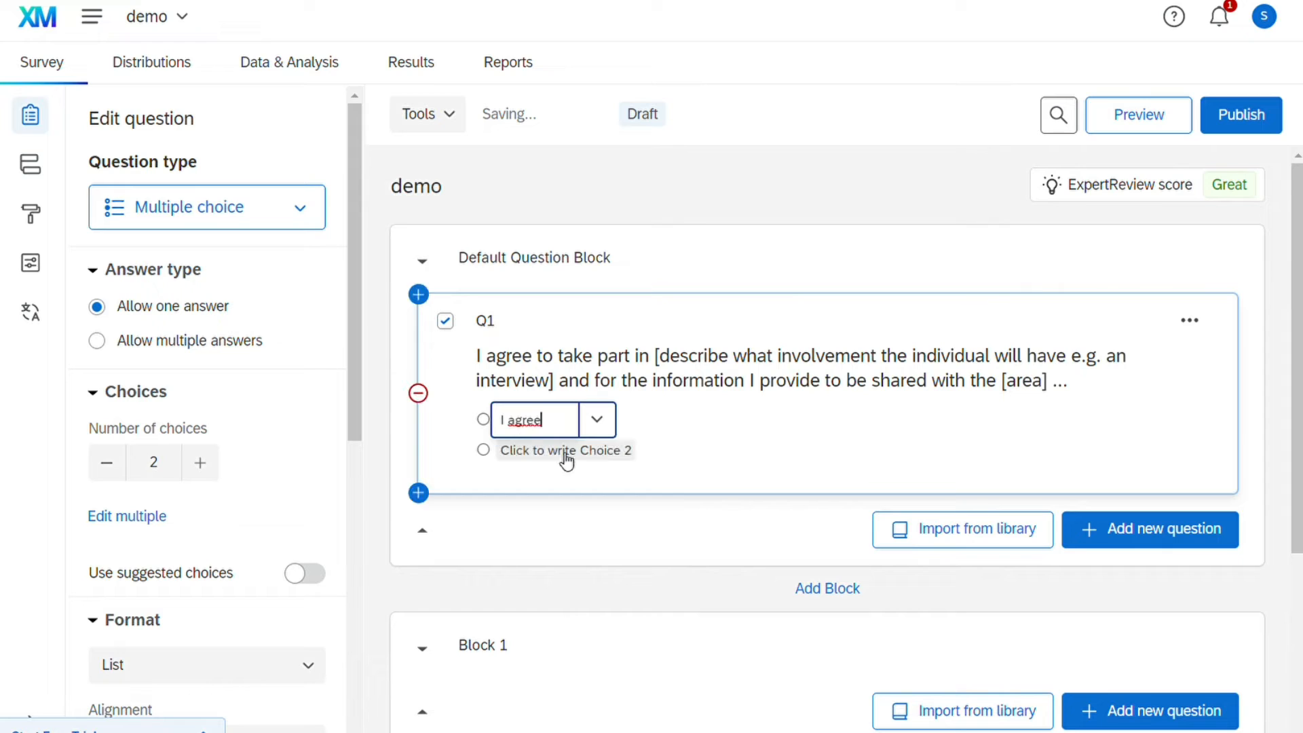
click(566, 455)
text(I )
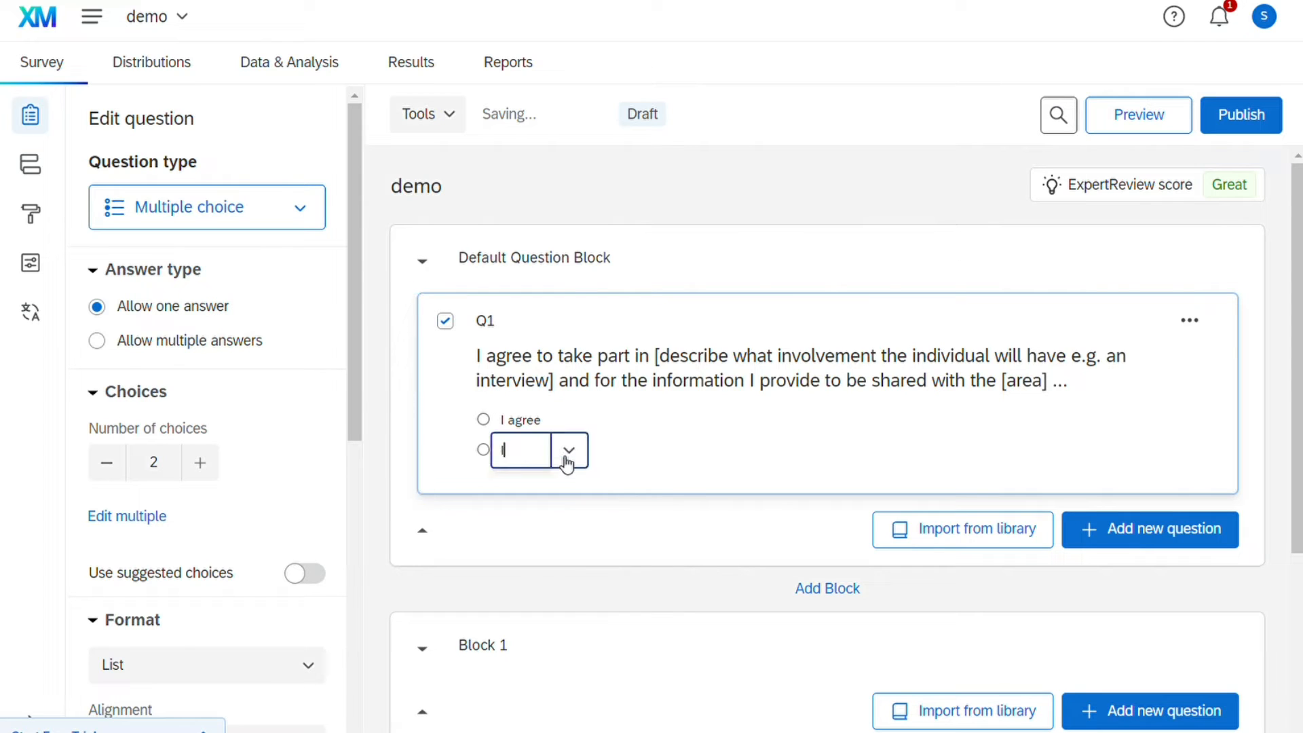
text(don)
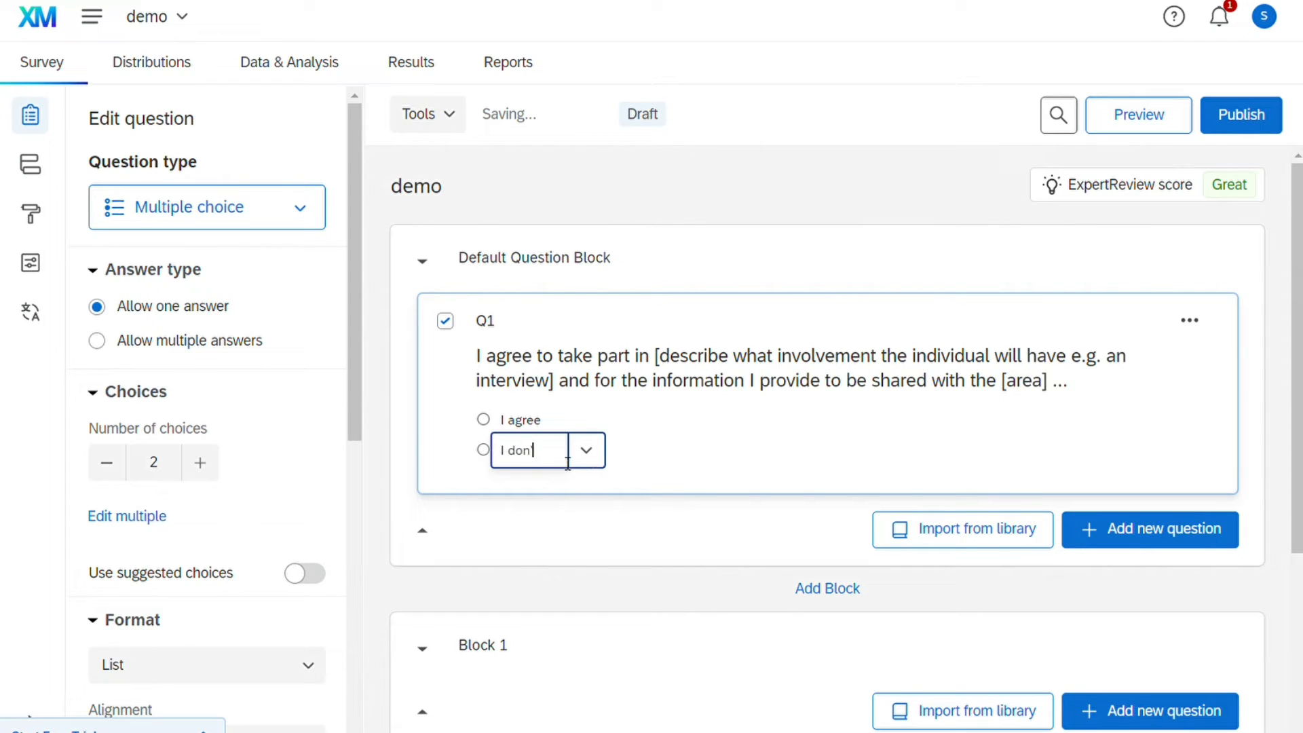
text('t agree)
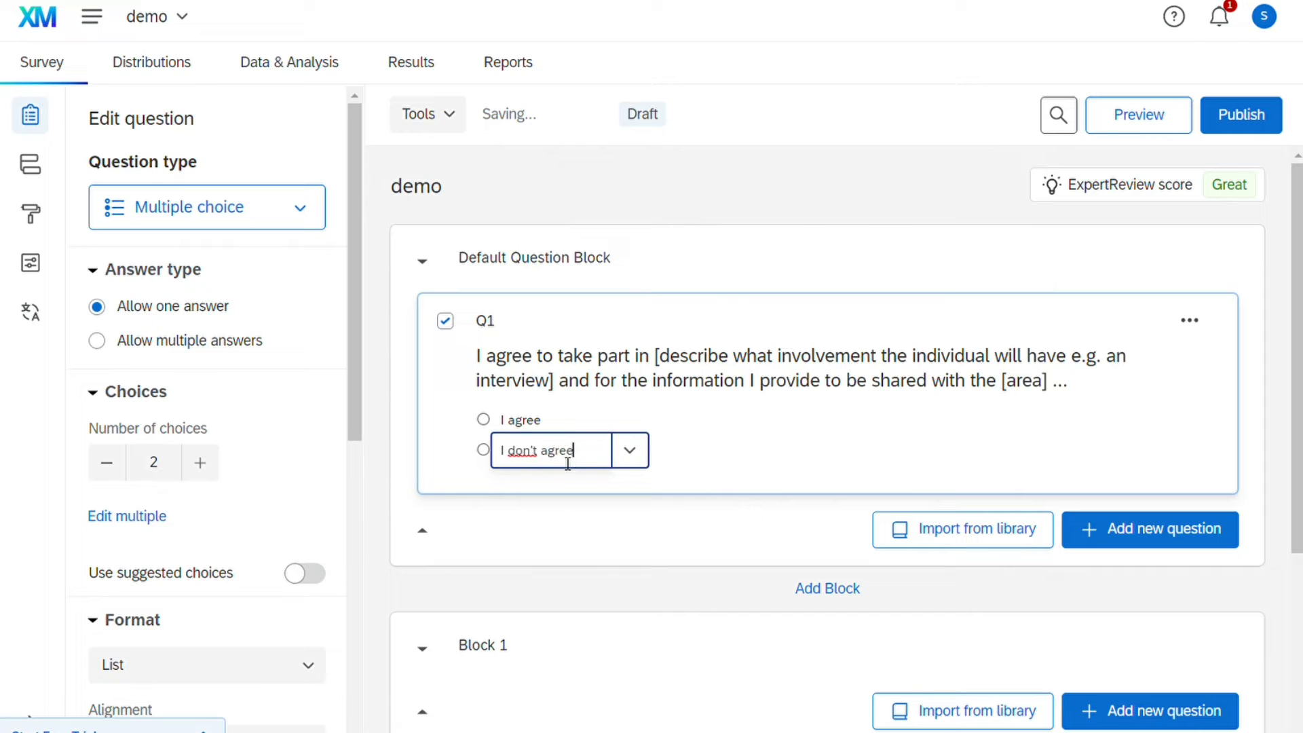
click(693, 465)
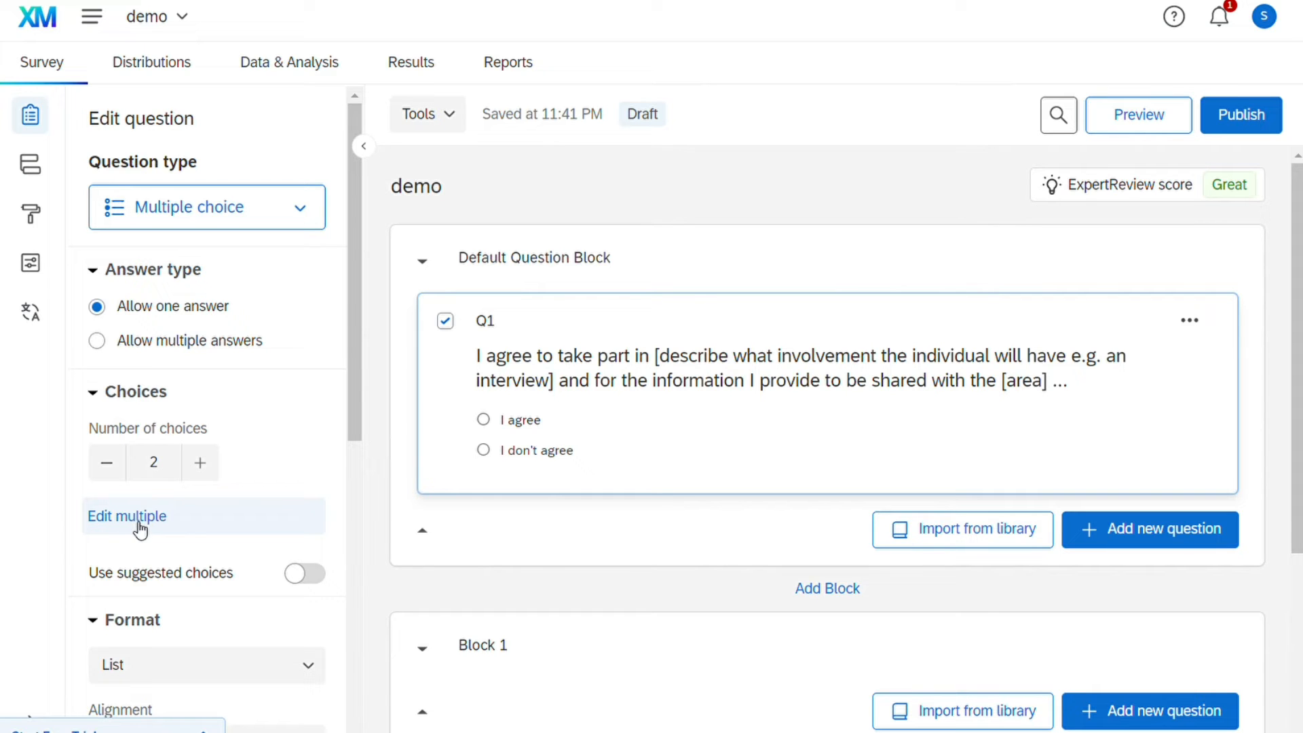
click(181, 527)
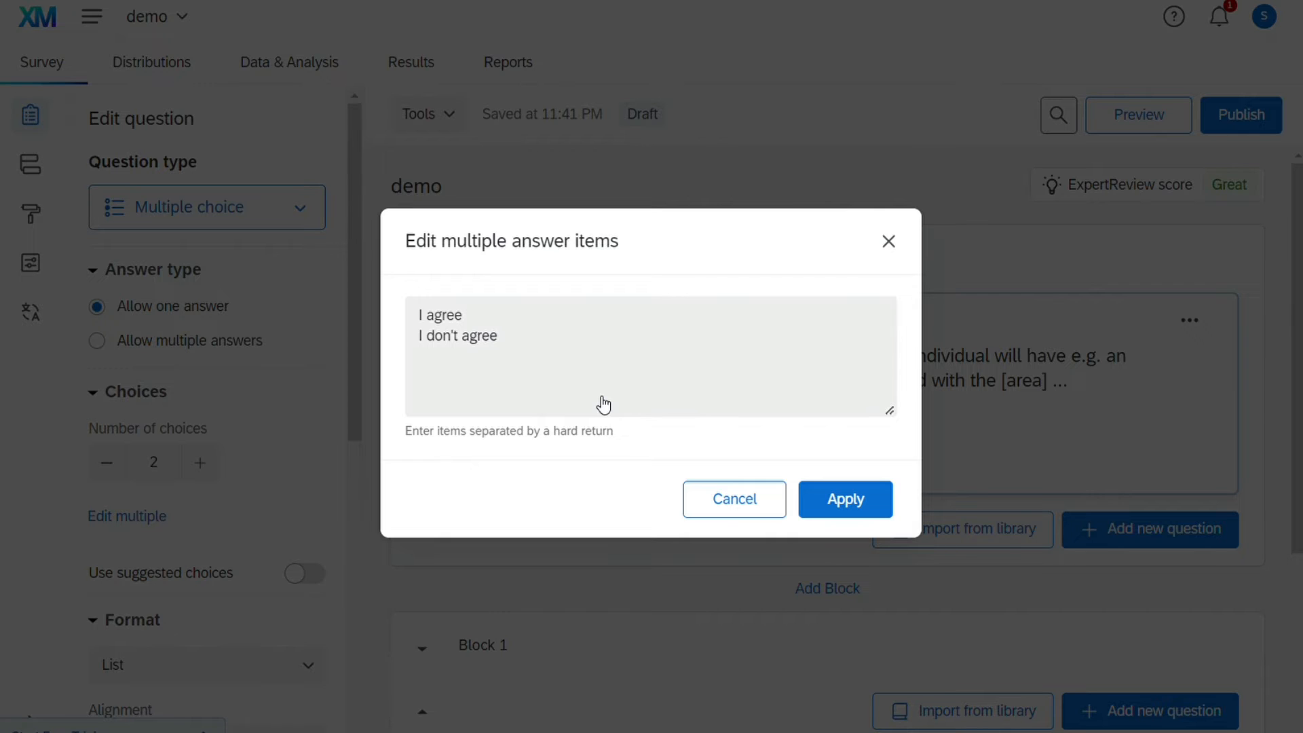
click(748, 498)
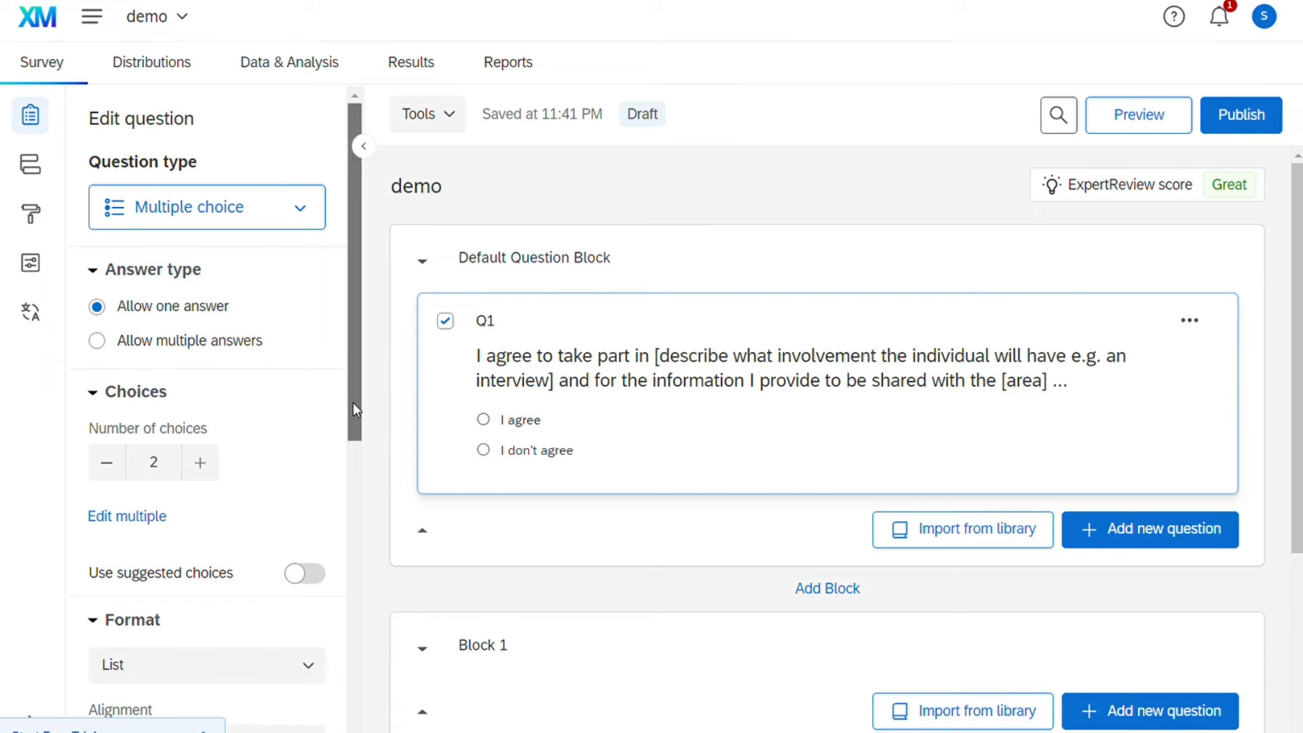
- Turn on response requirements for the consent question Q1 and set them to Force response
drag(353, 406, 375, 675)
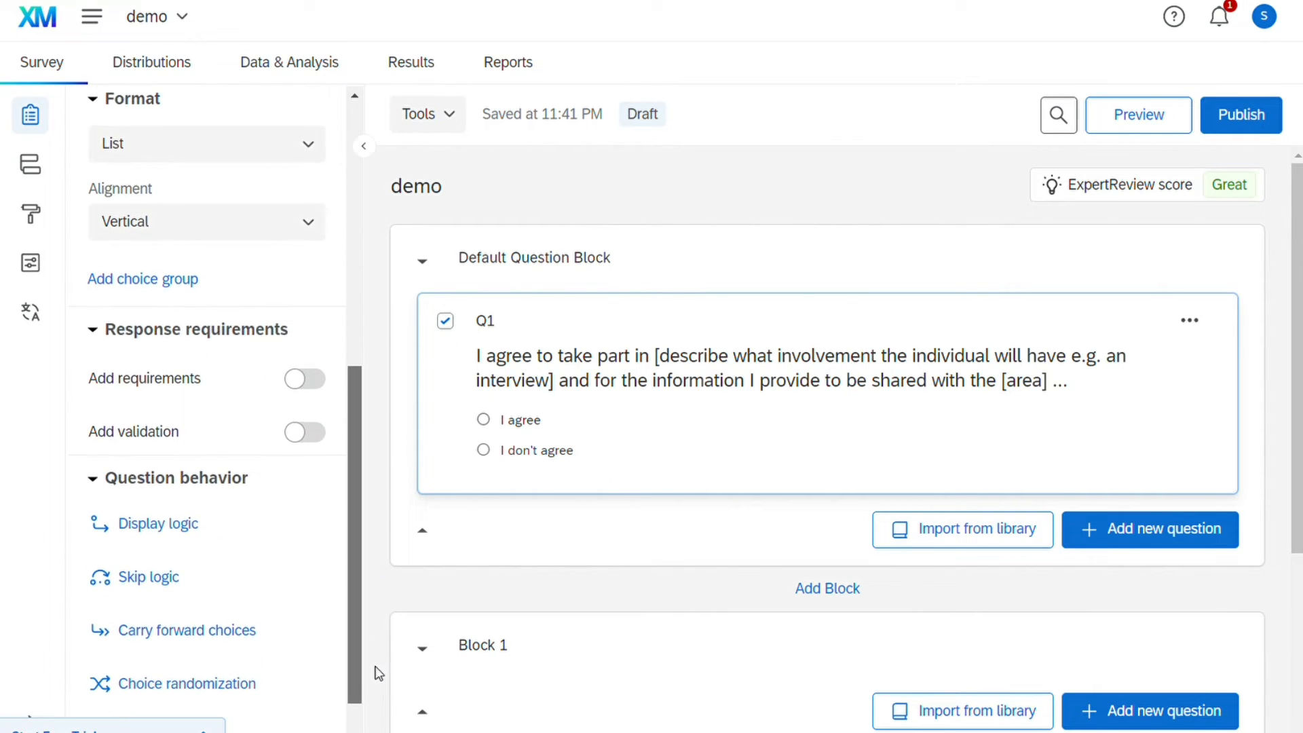
click(312, 392)
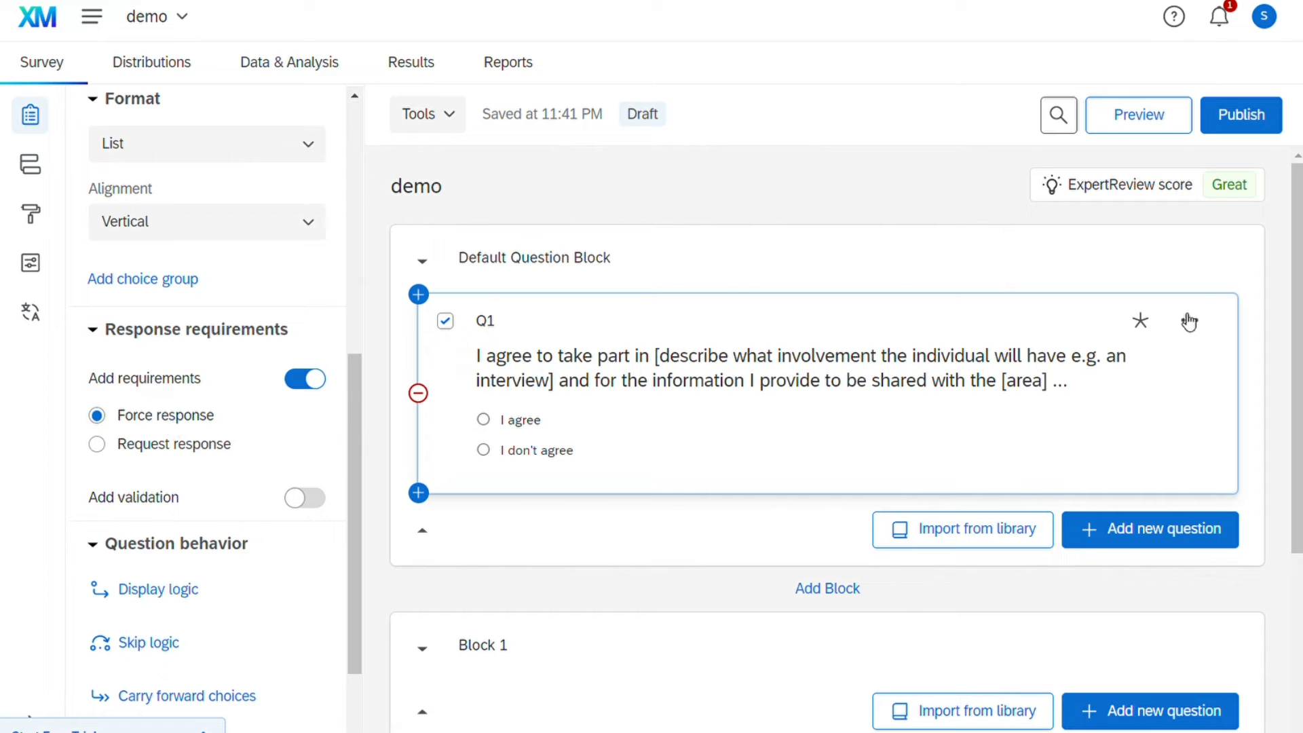
mouse_move(1147, 329)
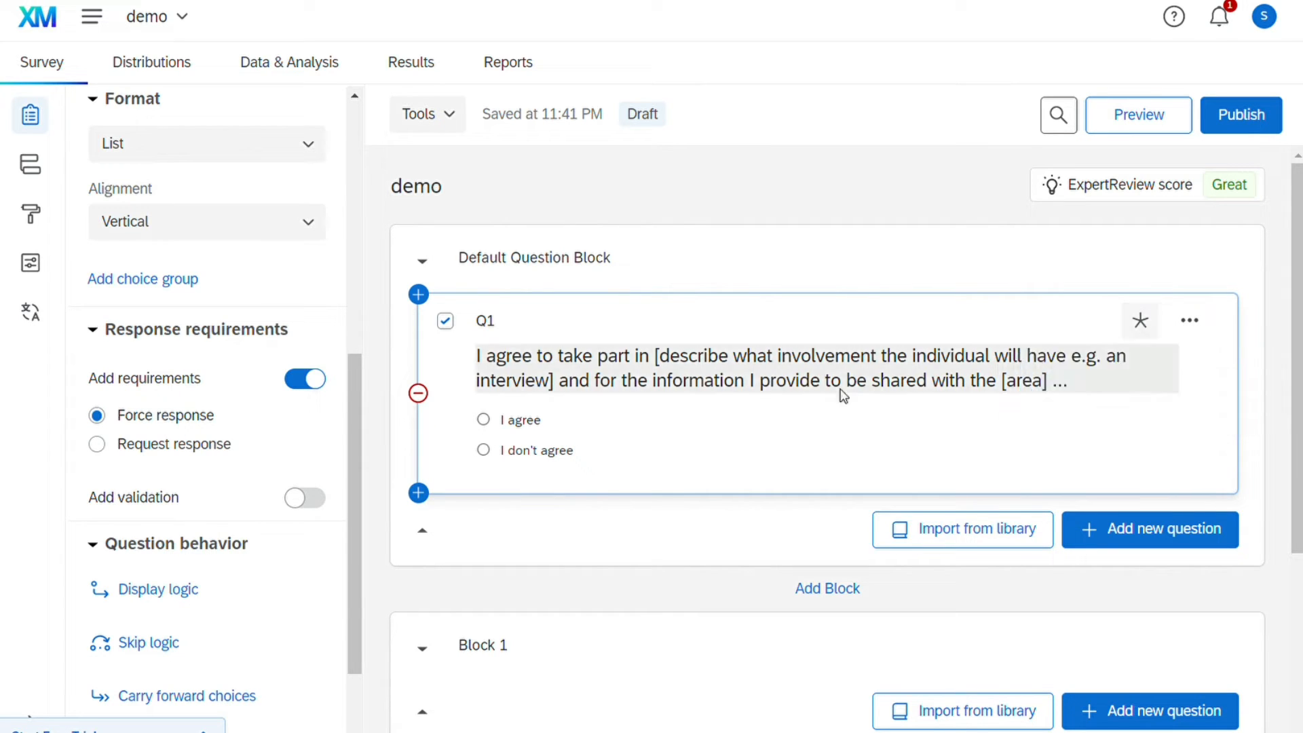
click(165, 462)
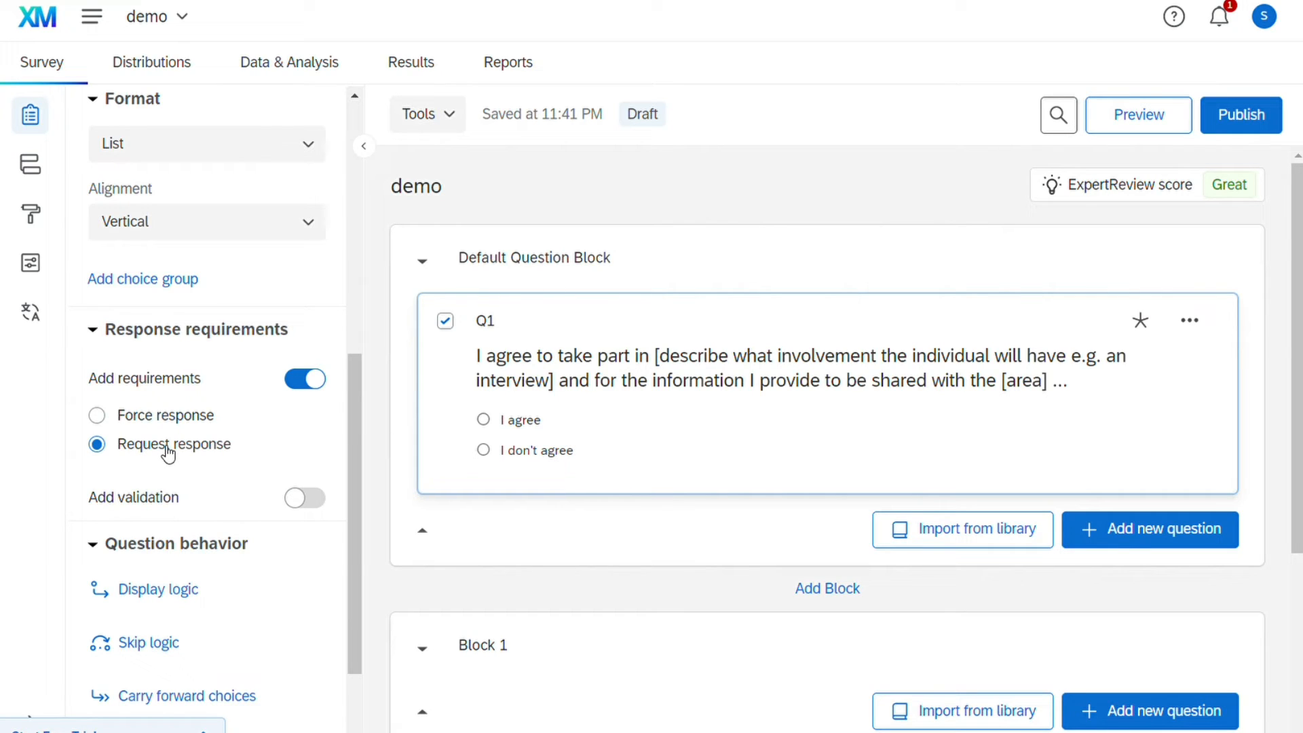
click(150, 419)
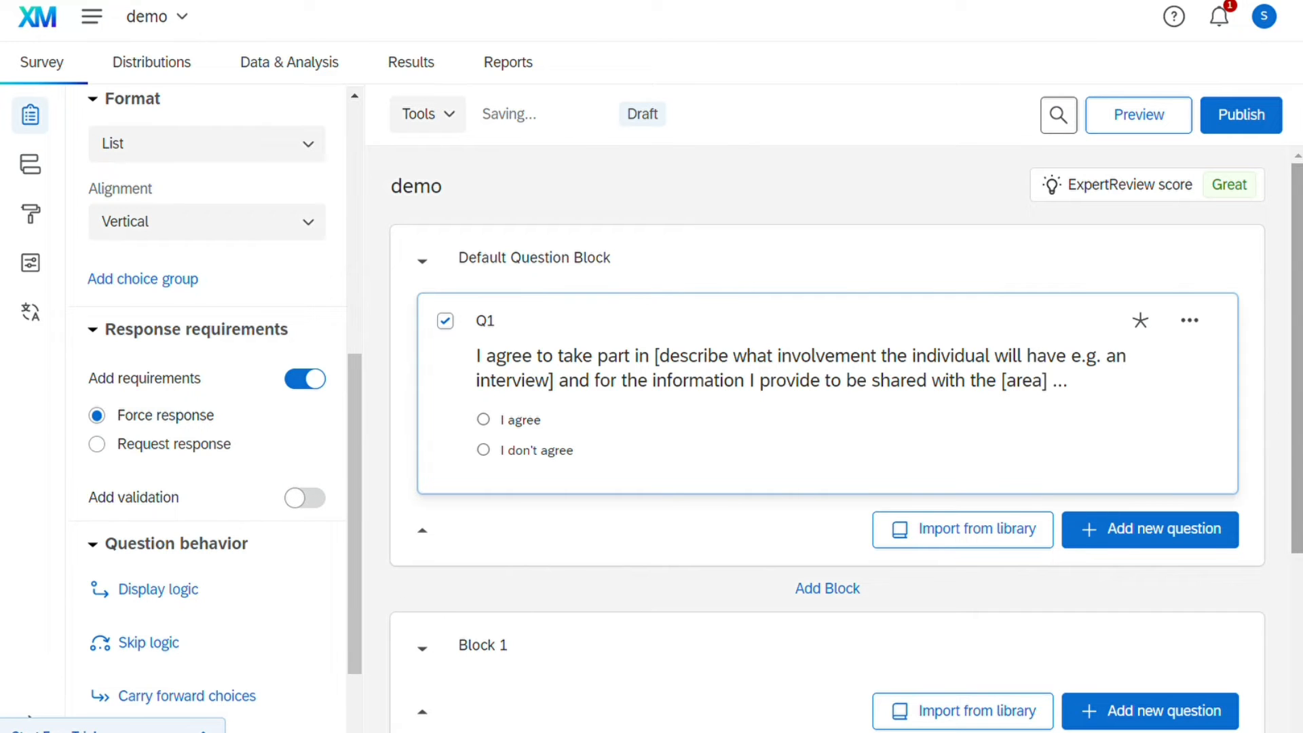
- Add a block directly below the Default Question Block with a text entry question reading "What is your age?"
scroll(1279, 406, down, 1)
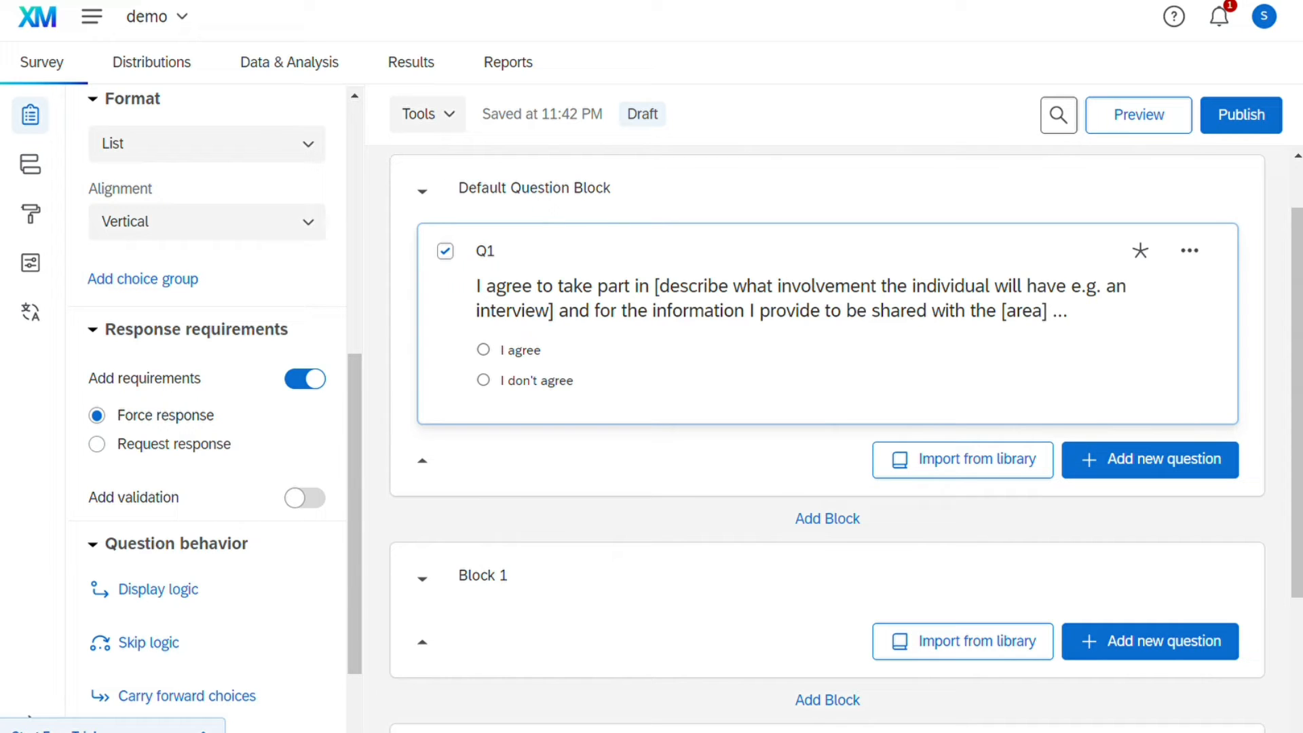
click(831, 525)
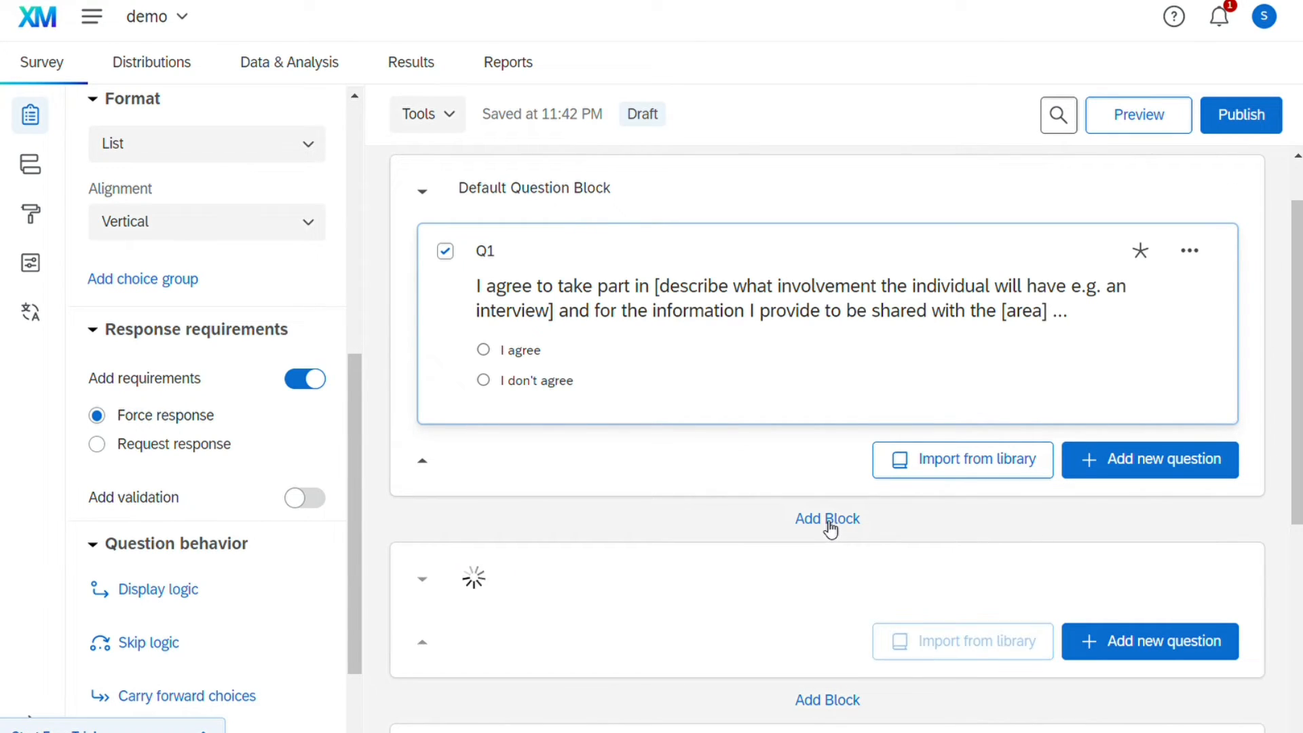
click(1145, 646)
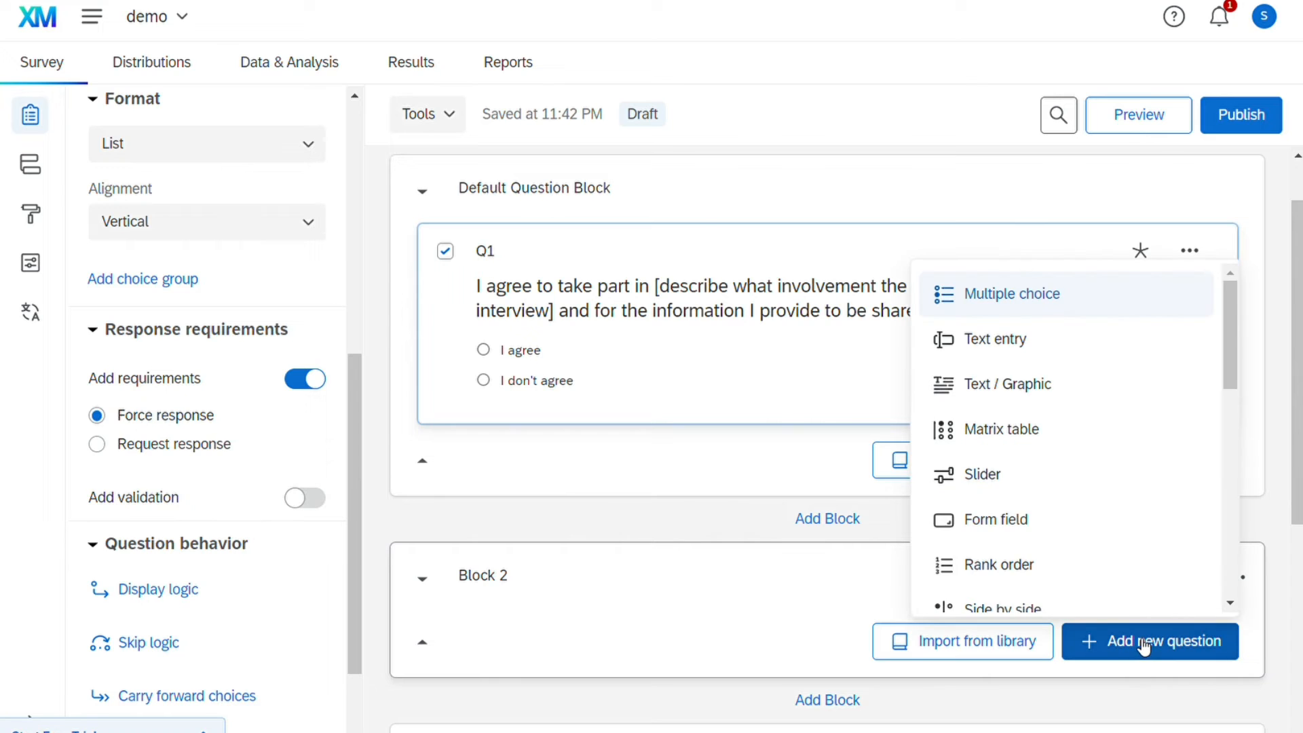
click(1017, 348)
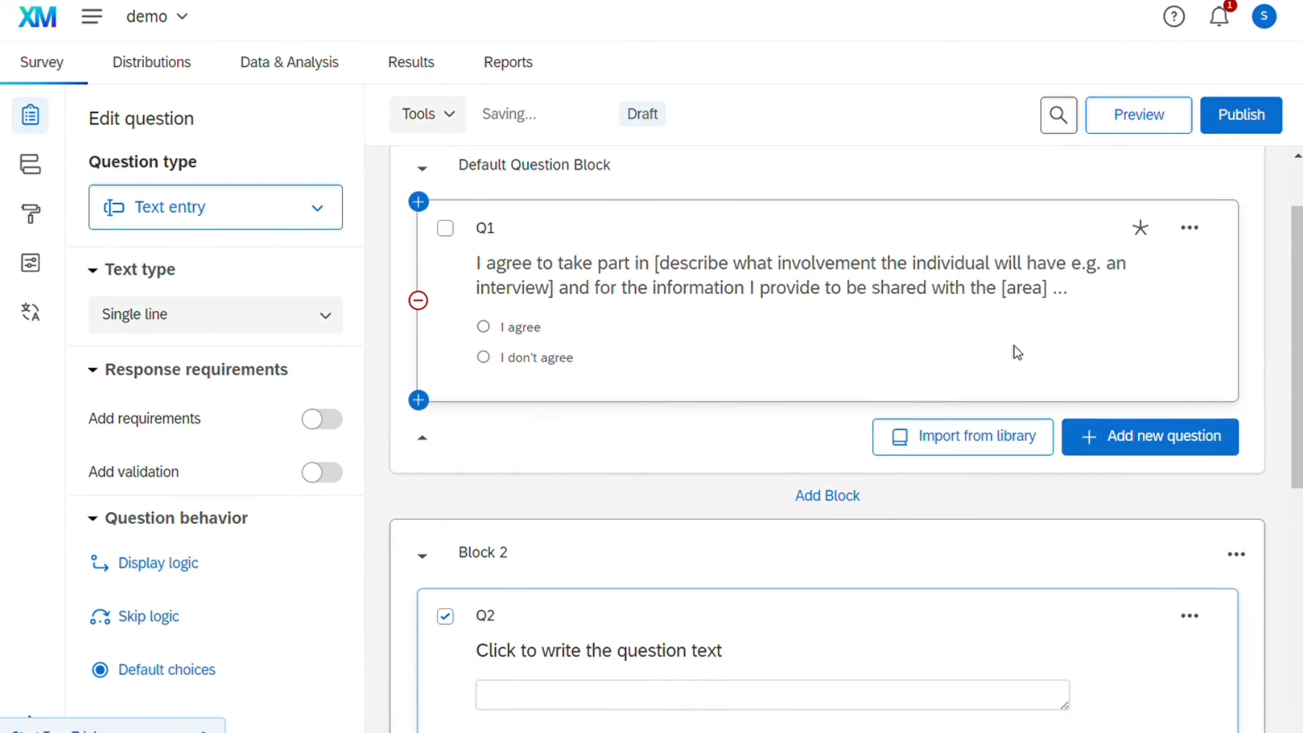
click(617, 650)
text(W)
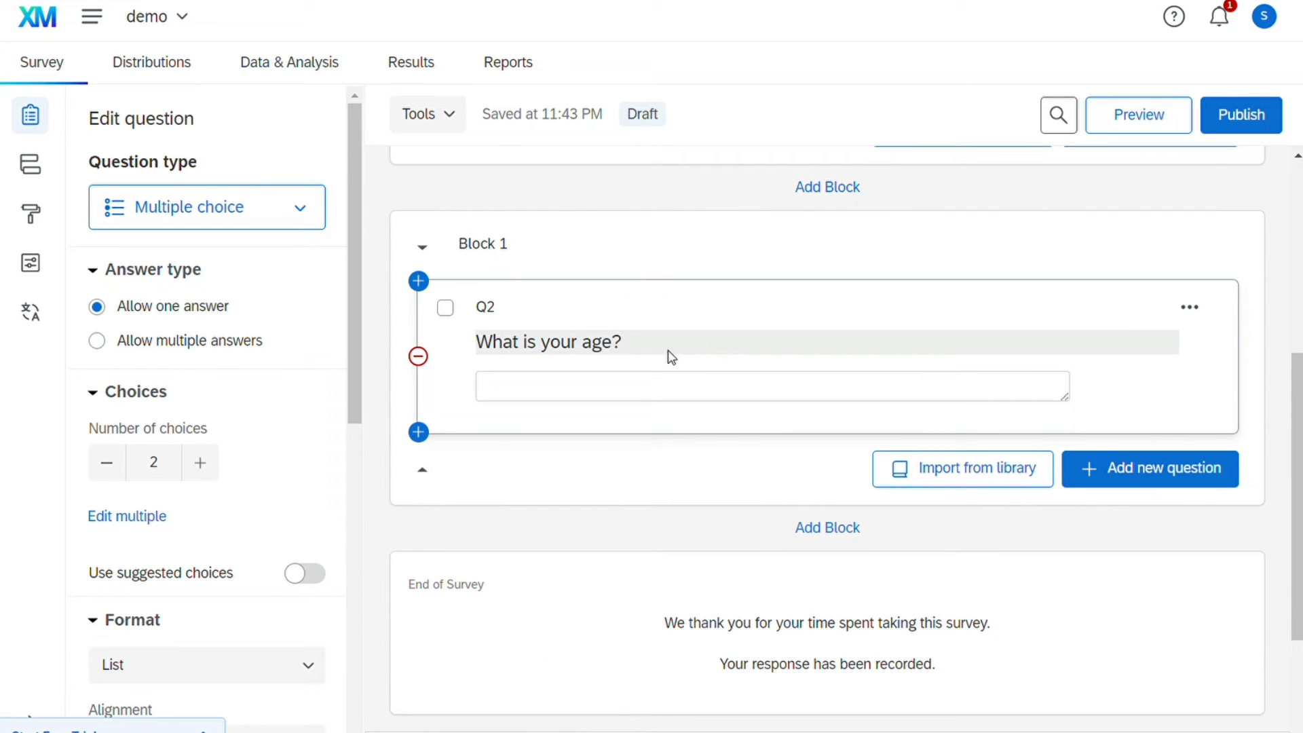
- Add another block below the age question's block with a text entry question reading "What is your email?"
click(846, 536)
click(1146, 653)
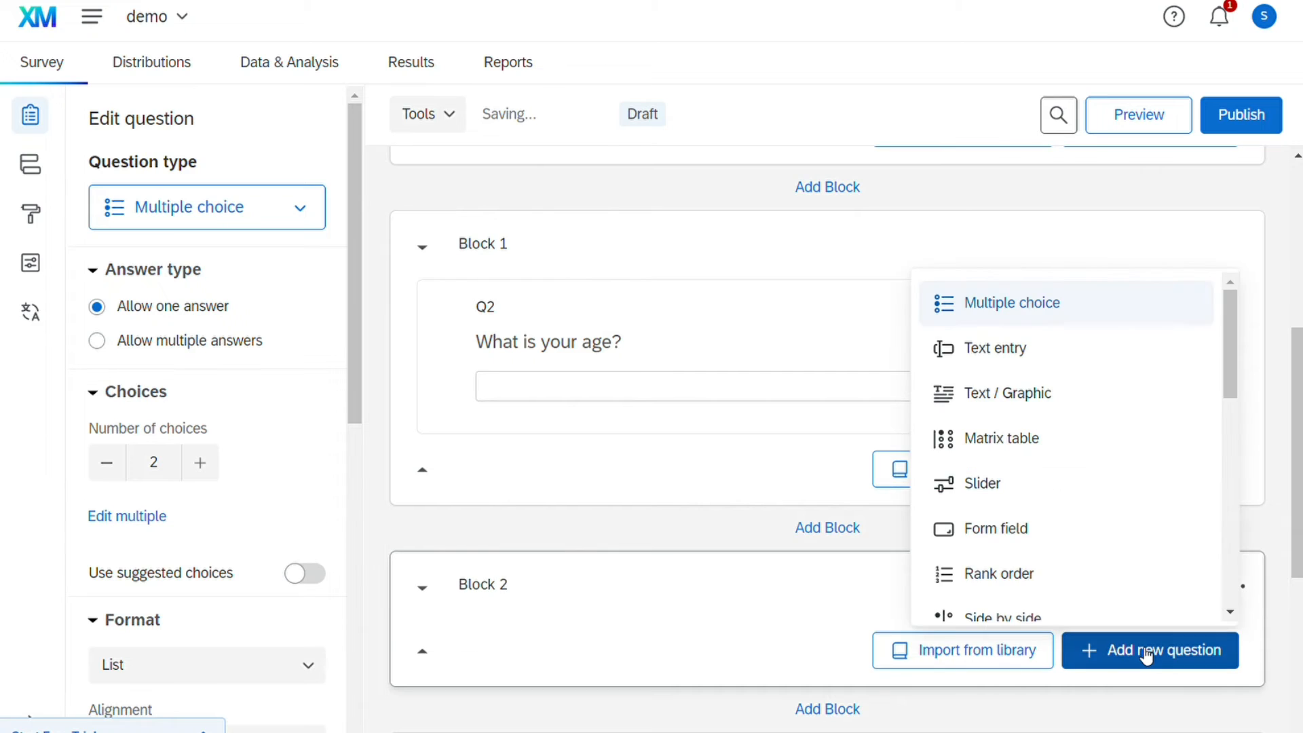
click(1022, 354)
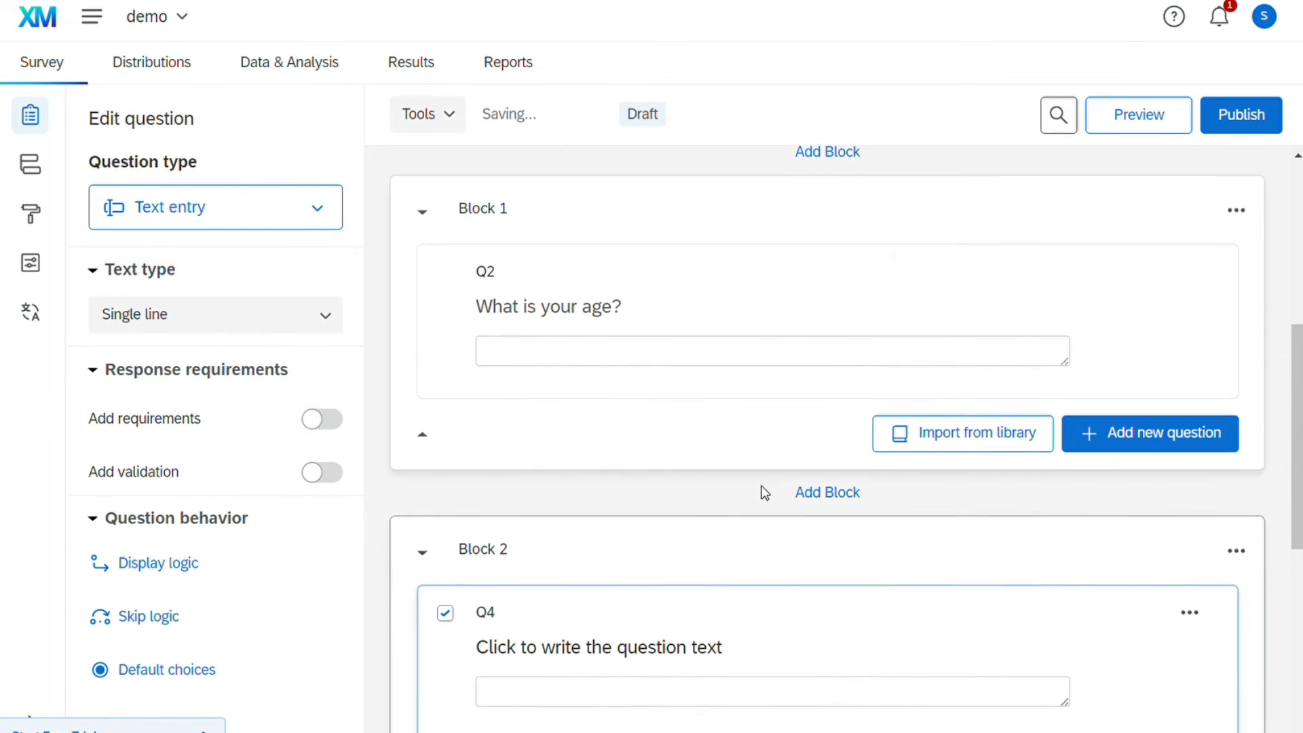
click(614, 650)
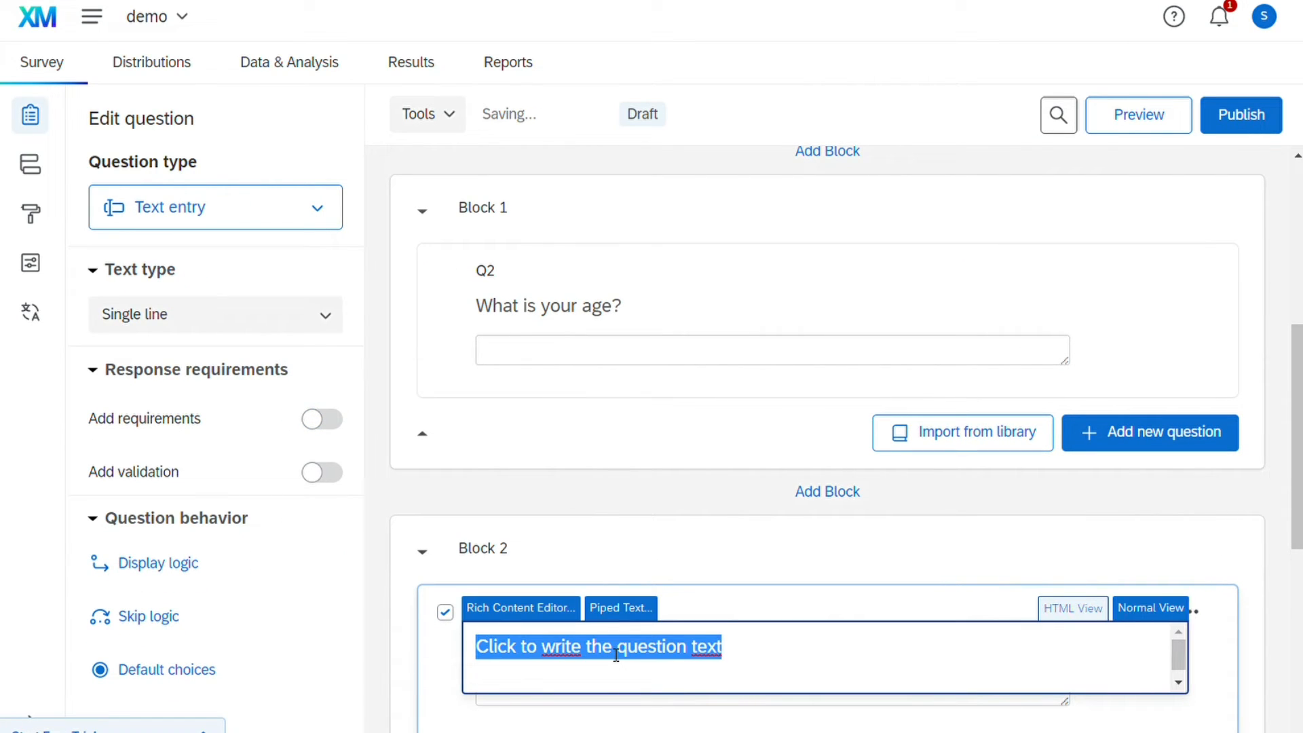
text(What is your email?)
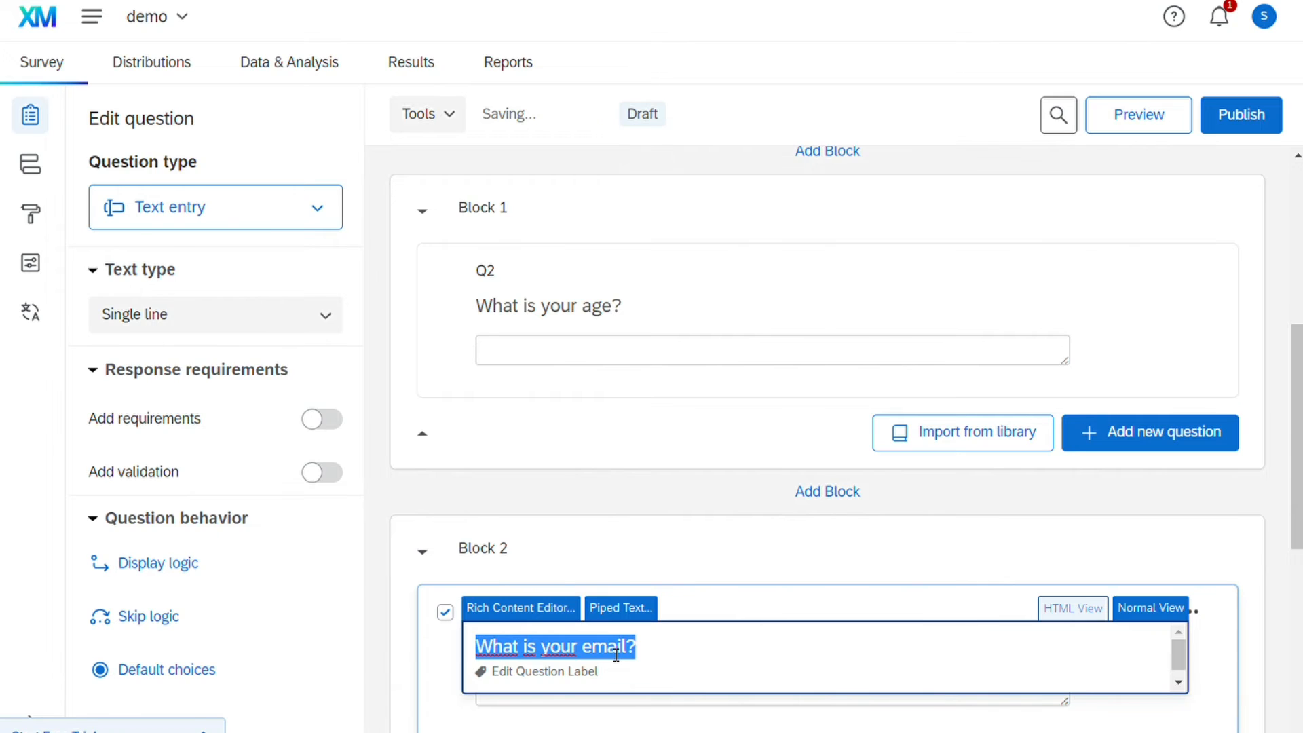
click(626, 551)
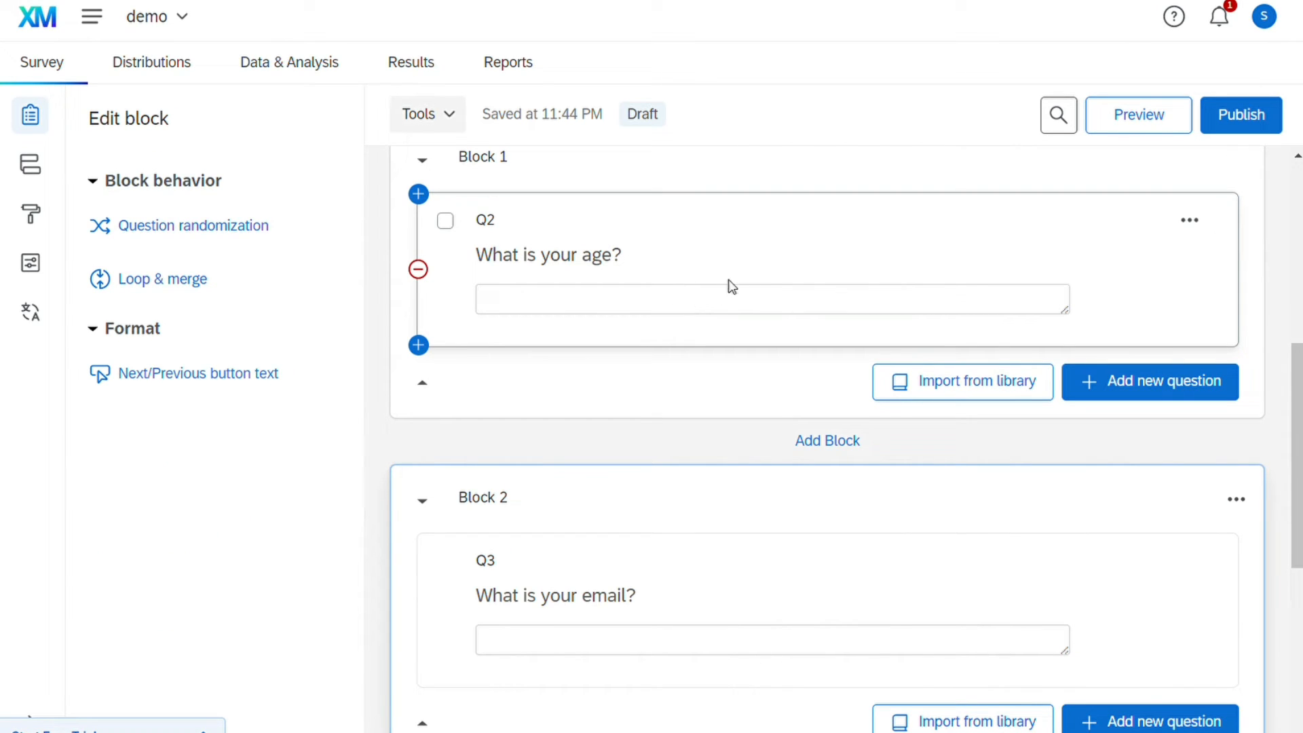
- Add content type validation to the "What is your age?" question and set its content type to Number
click(777, 229)
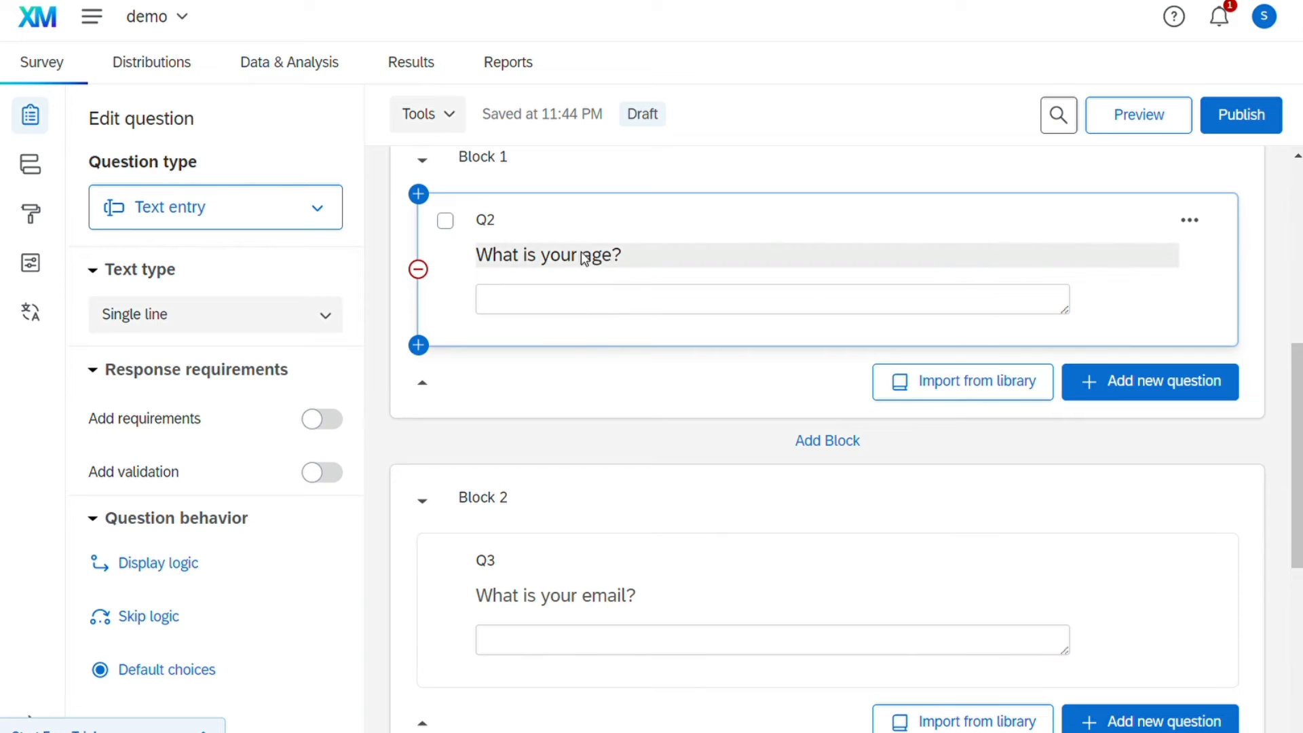
click(338, 483)
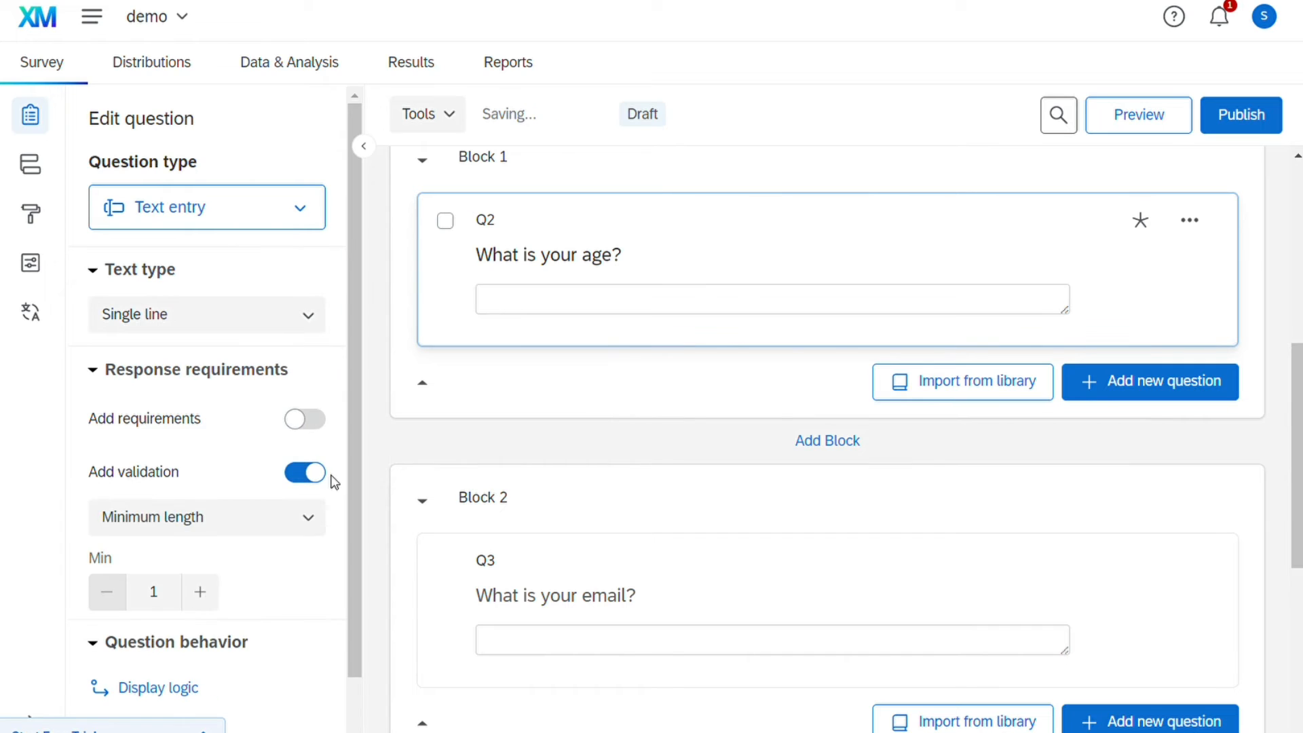
click(290, 517)
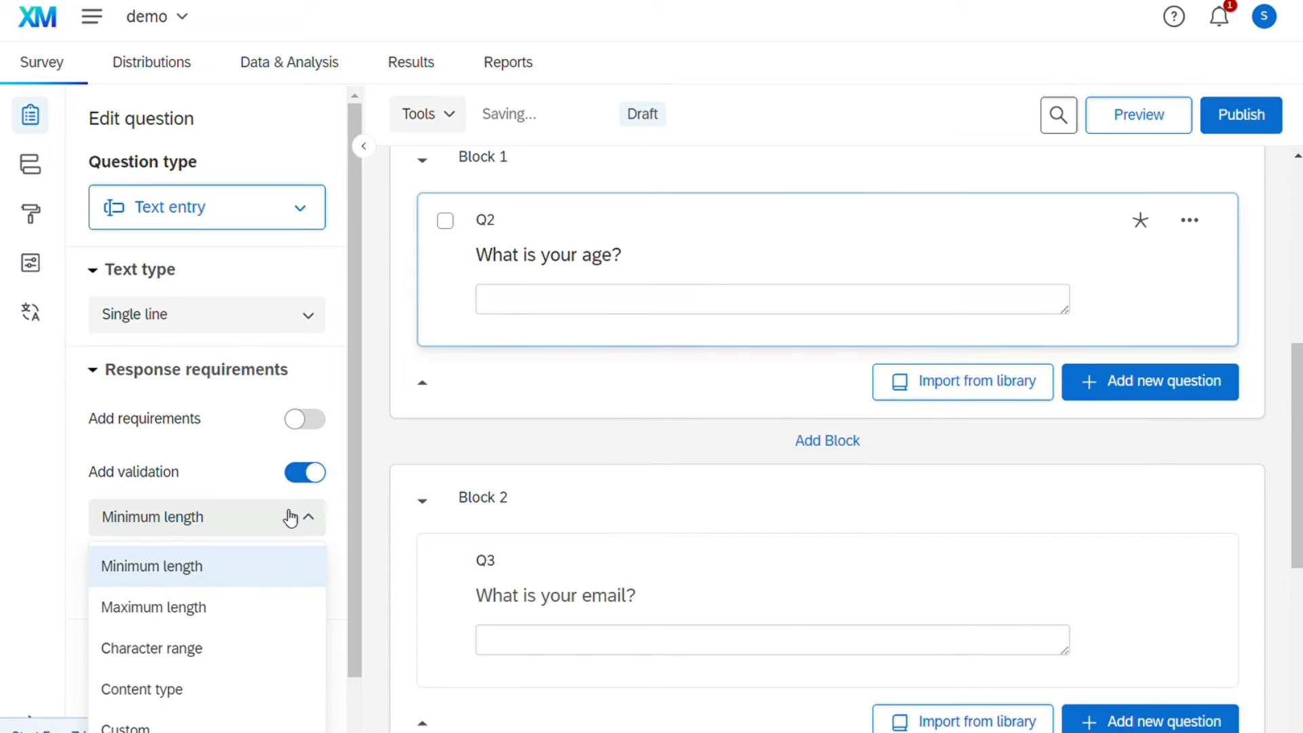
click(192, 690)
click(289, 595)
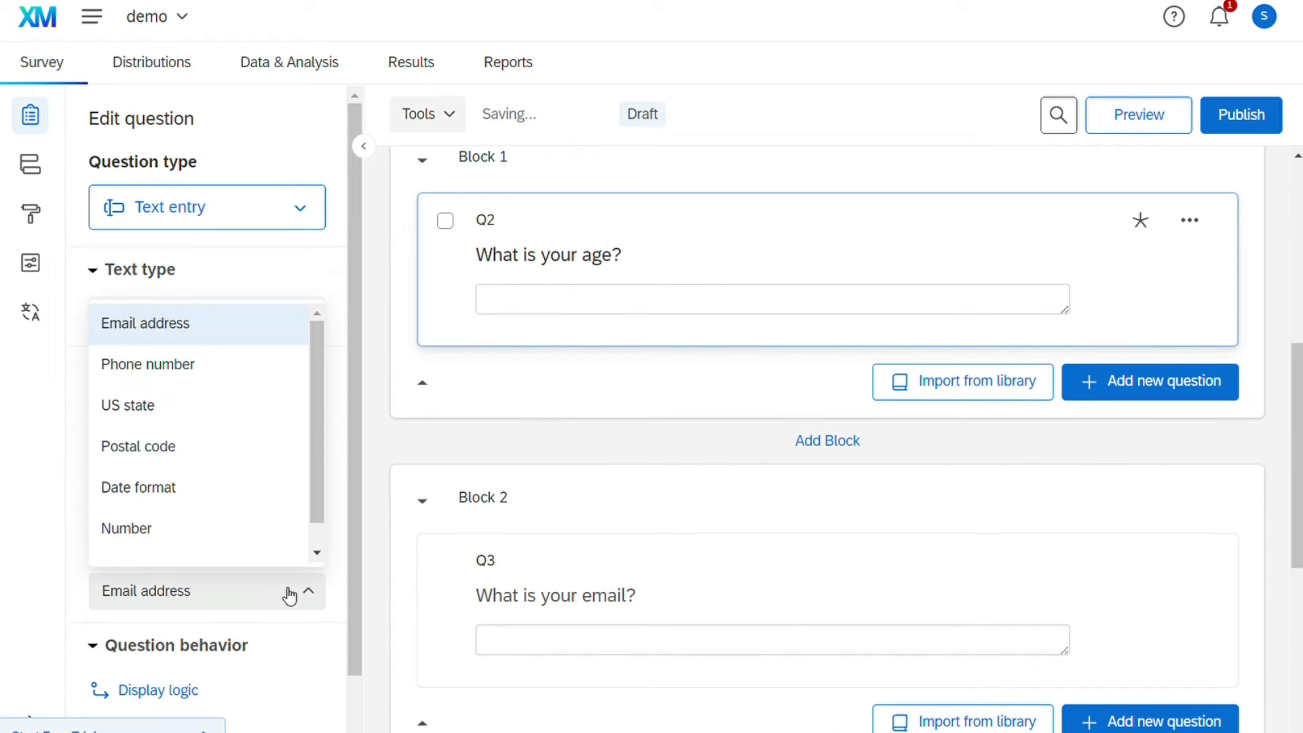
click(195, 538)
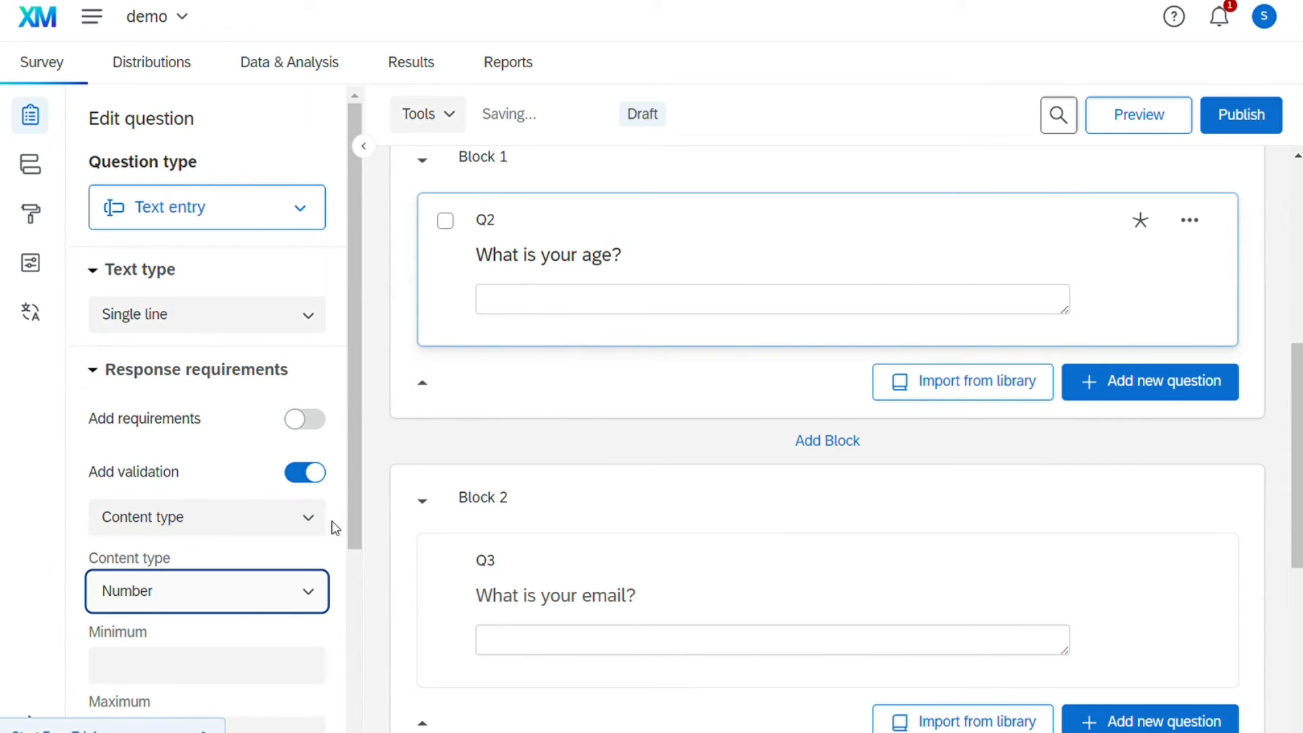
- Limit the age question's number validation to a minimum of 18, a maximum of 60 and 0 maximum decimals
drag(352, 528, 371, 691)
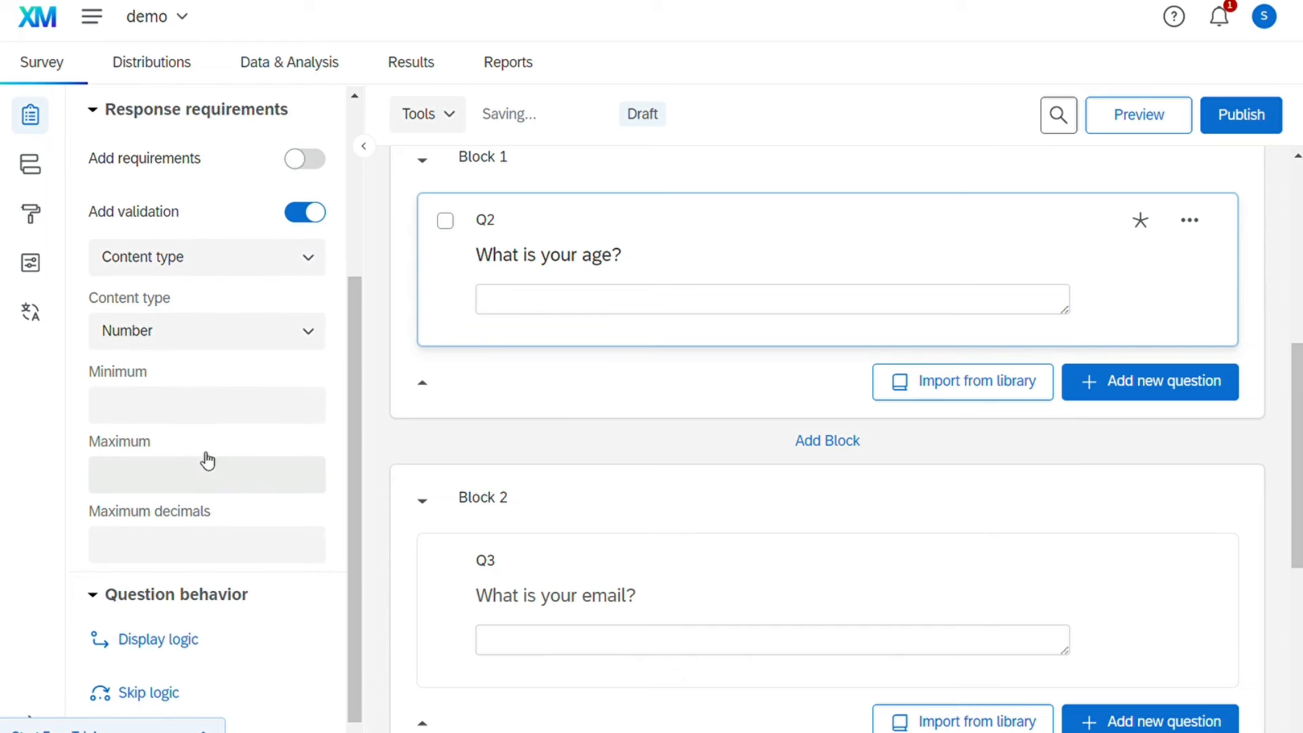
click(212, 425)
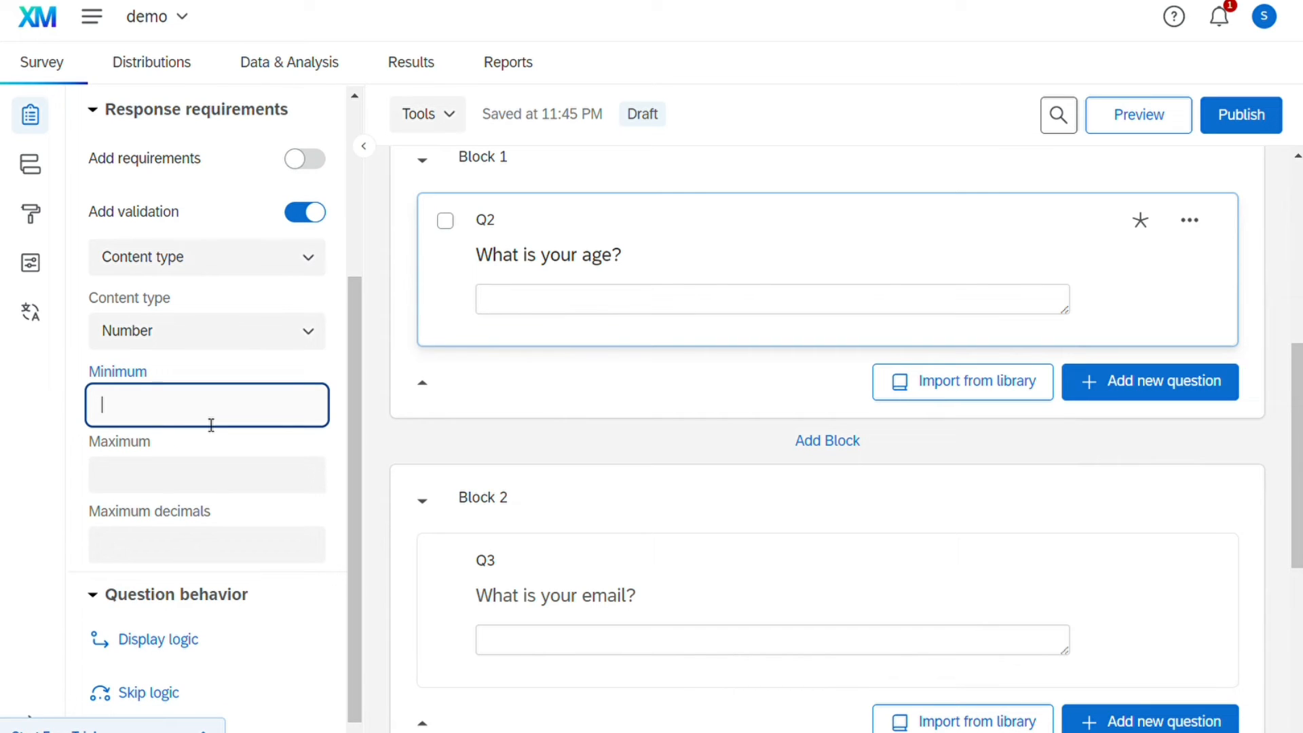
text(18)
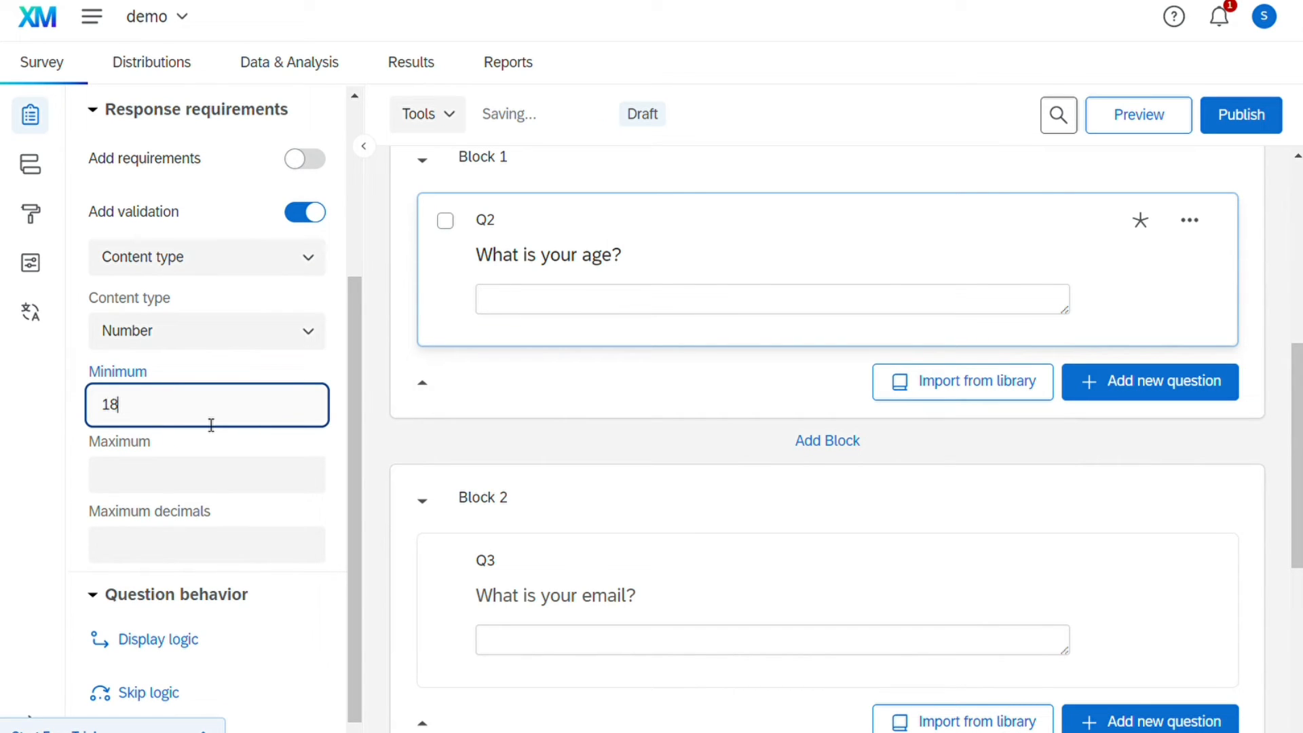
click(226, 484)
text(60)
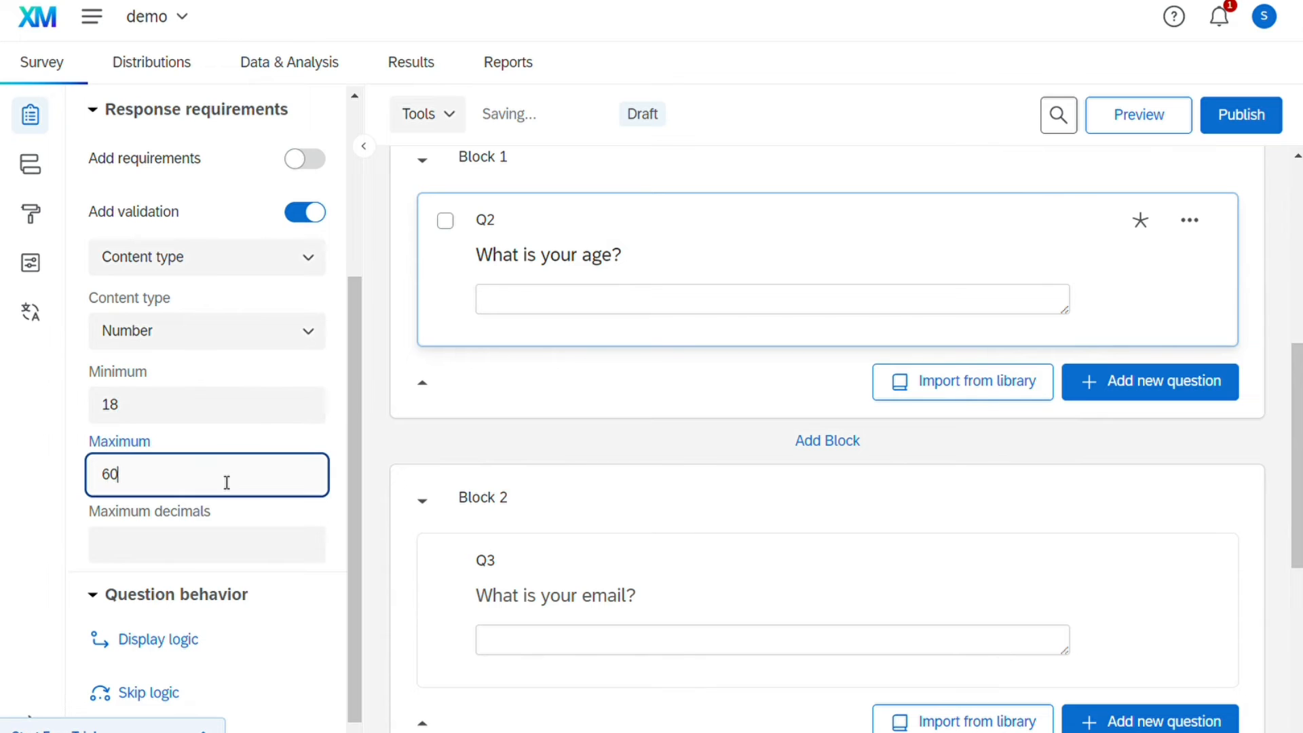
click(226, 557)
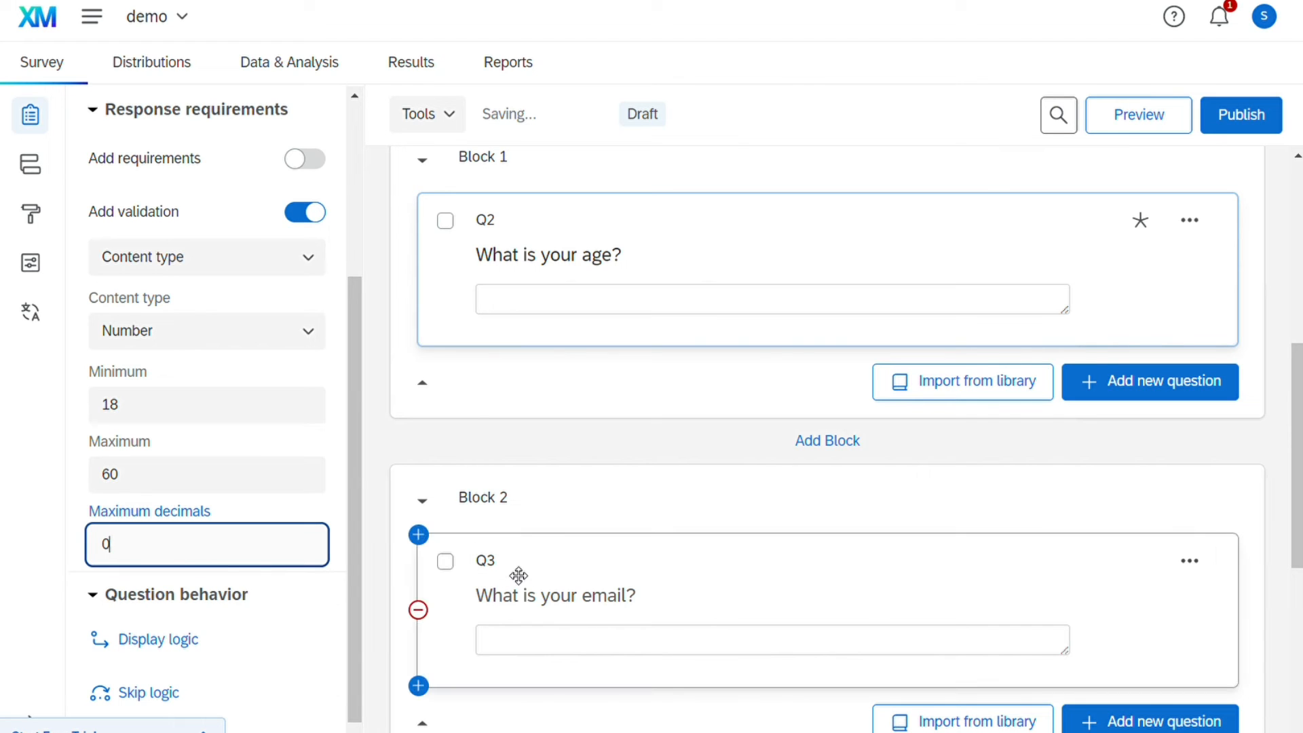
- Add content type validation to the "What is your email?" question with the content type Email address
click(704, 585)
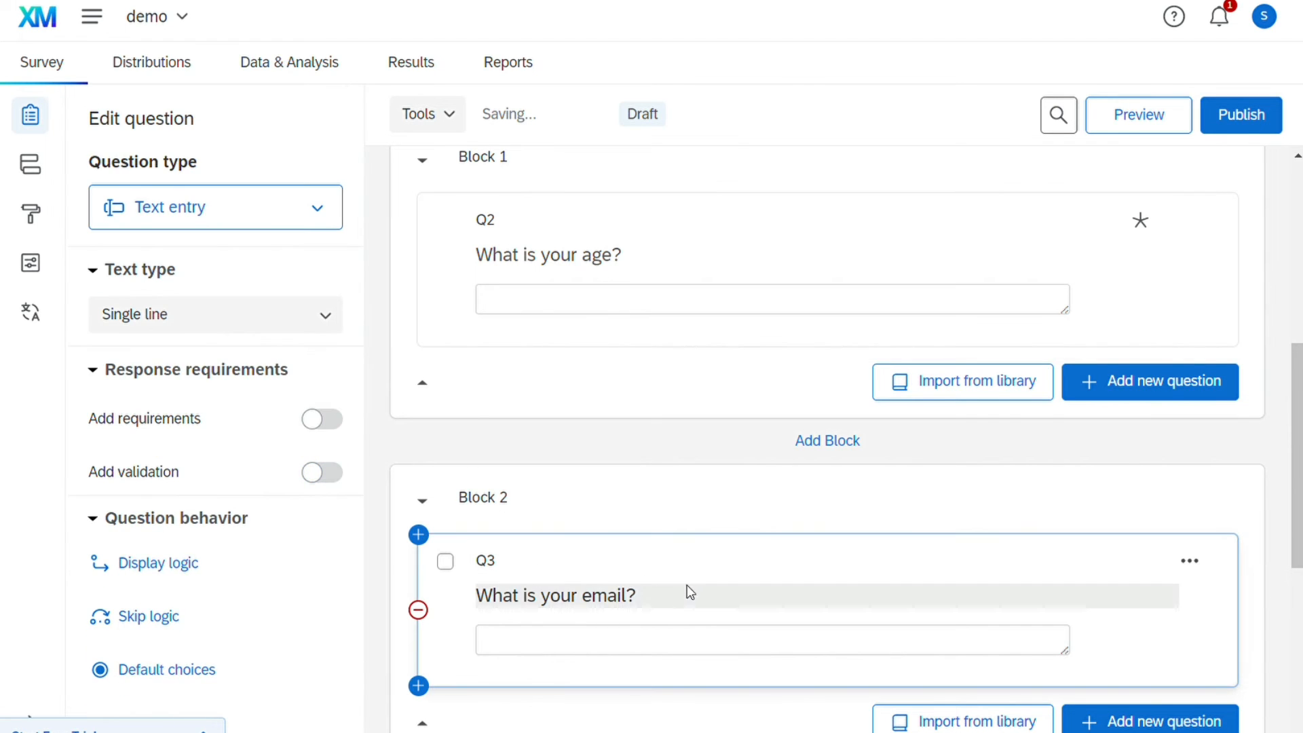
click(326, 486)
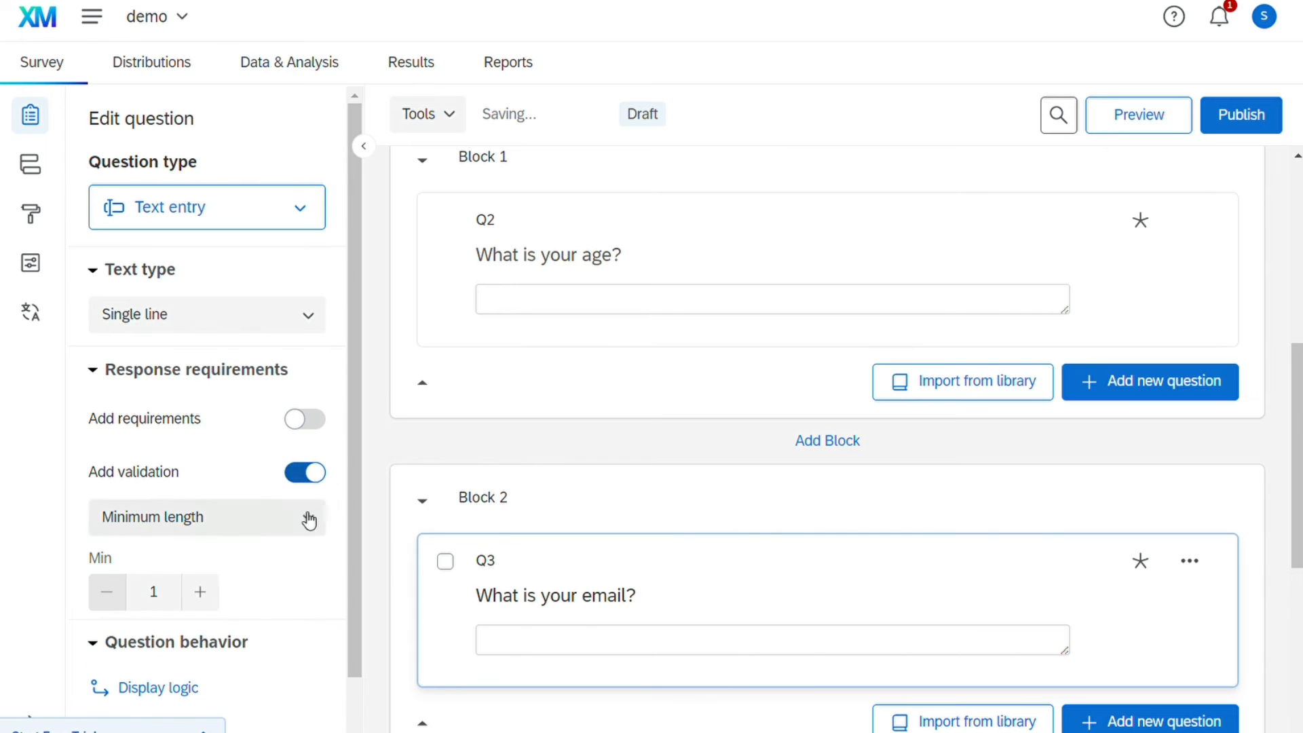
click(252, 536)
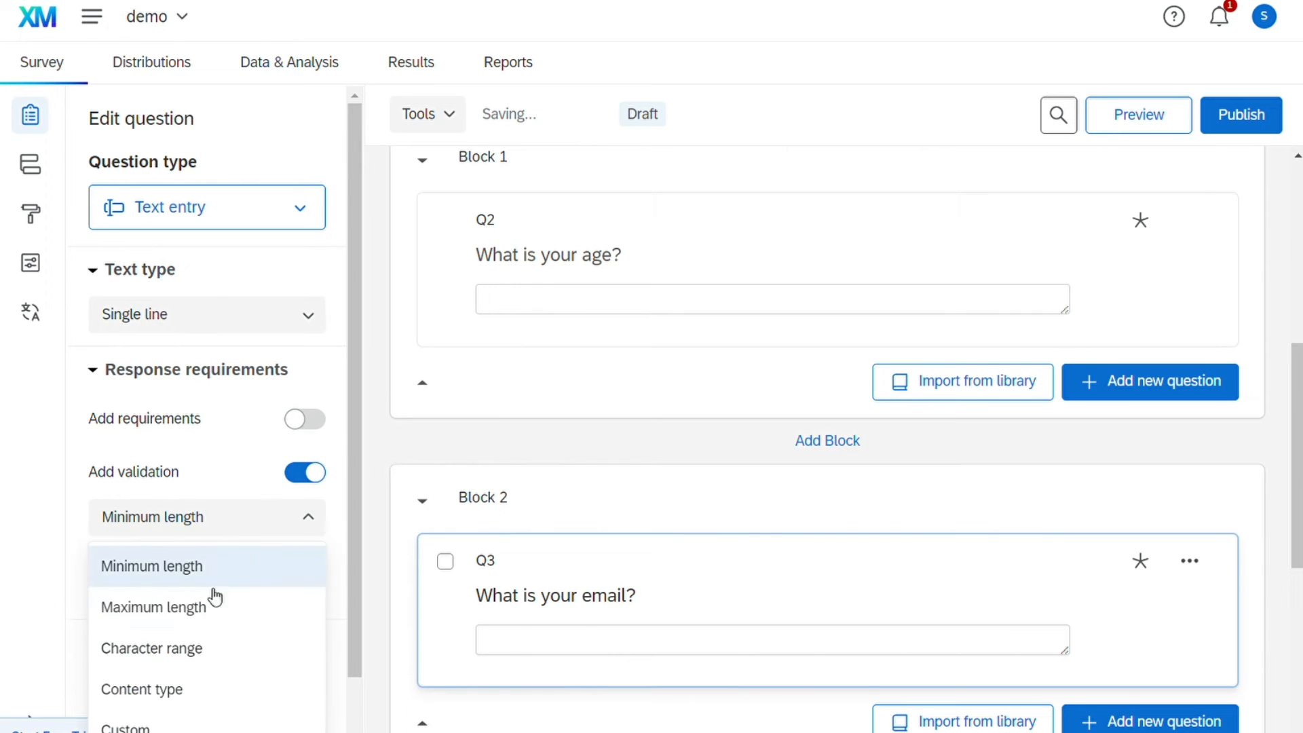
click(207, 688)
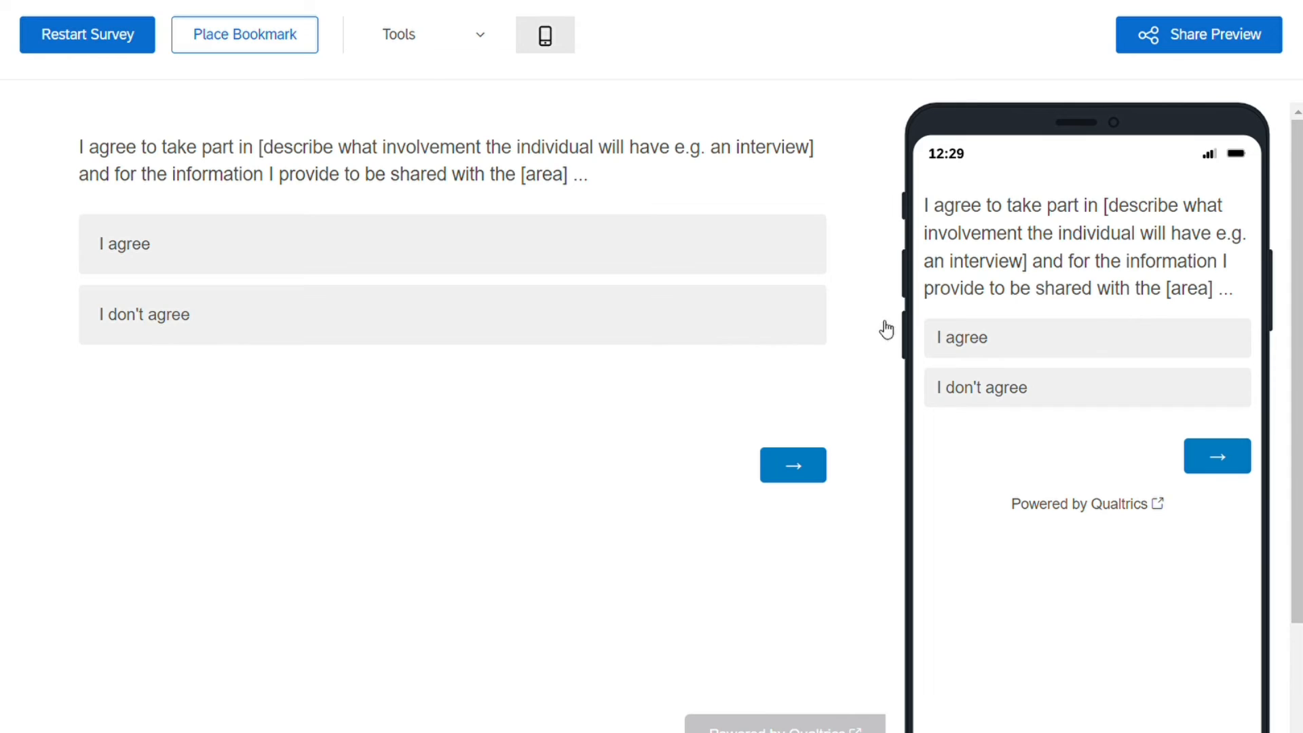
- Test the survey preview by choosing "I agree" on the consent question and submitting an age of 15
click(519, 253)
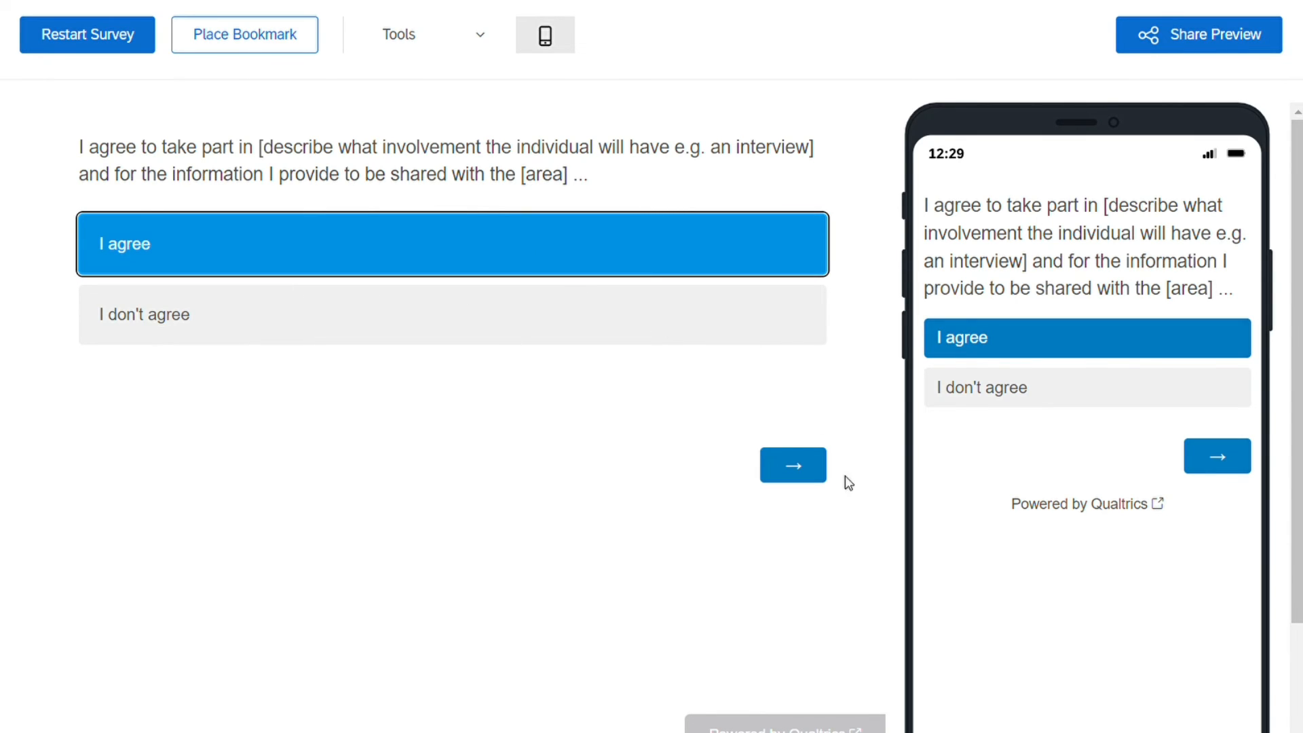
click(798, 469)
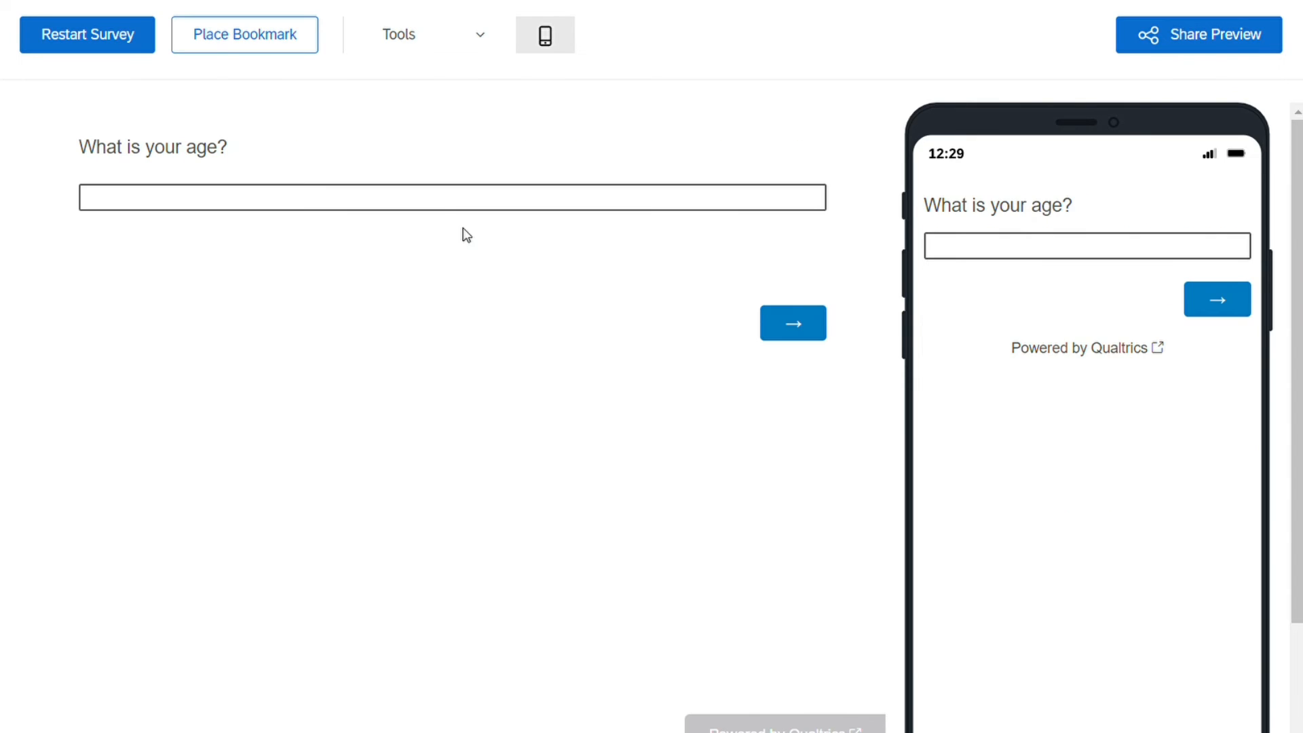
click(442, 210)
text(15)
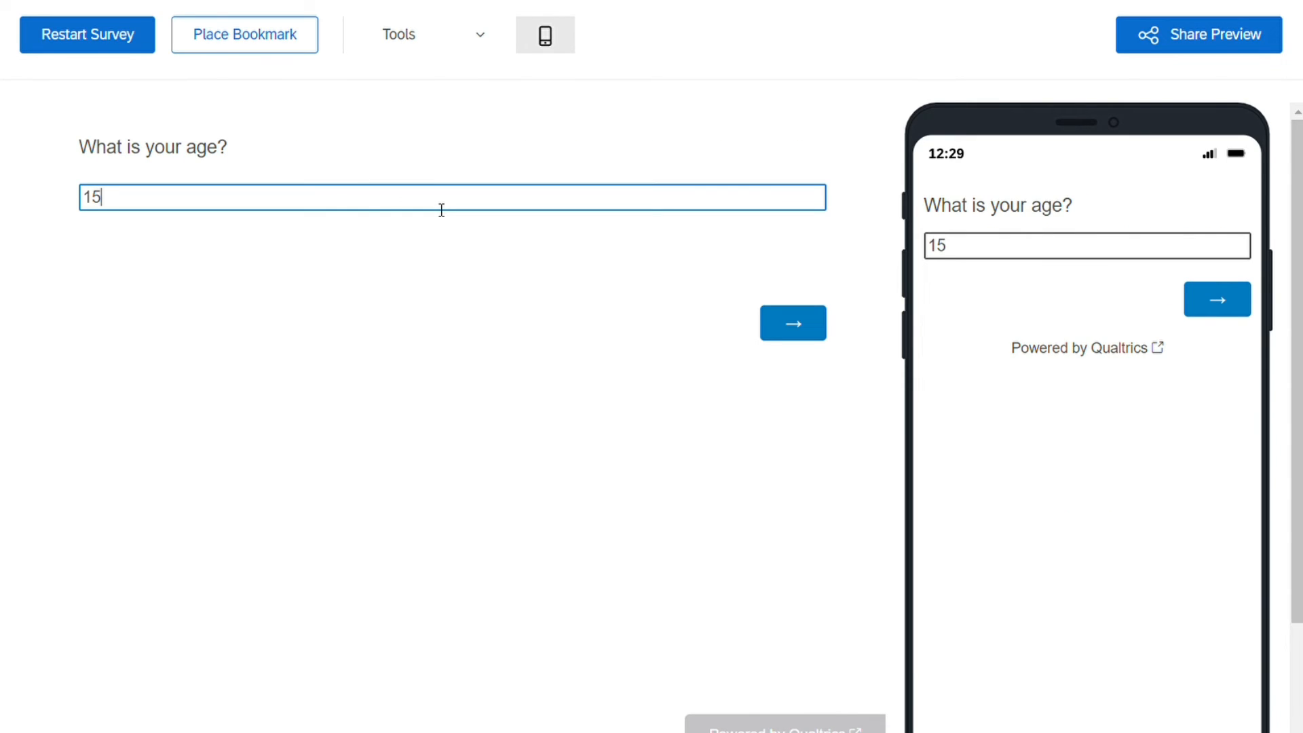
click(790, 324)
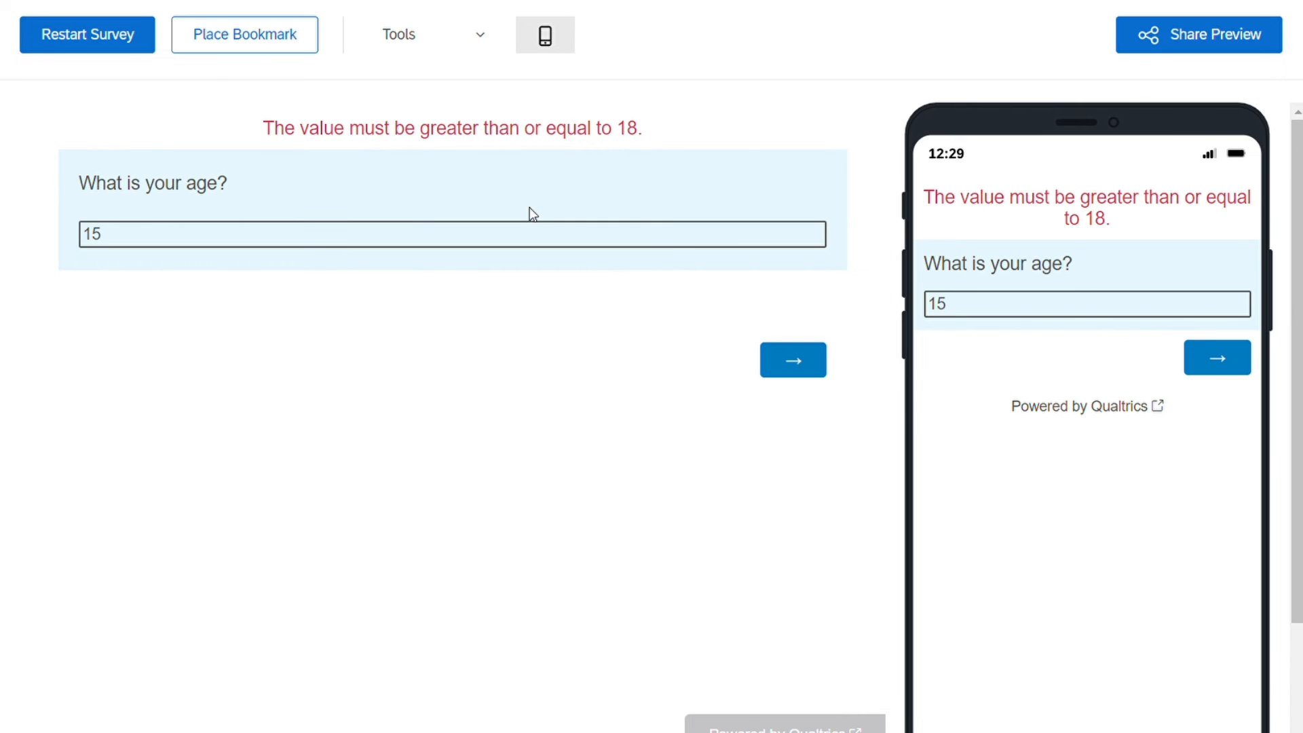
- Replace the age answer in the preview with 20 and submit it
click(496, 242)
key(BackSpace)
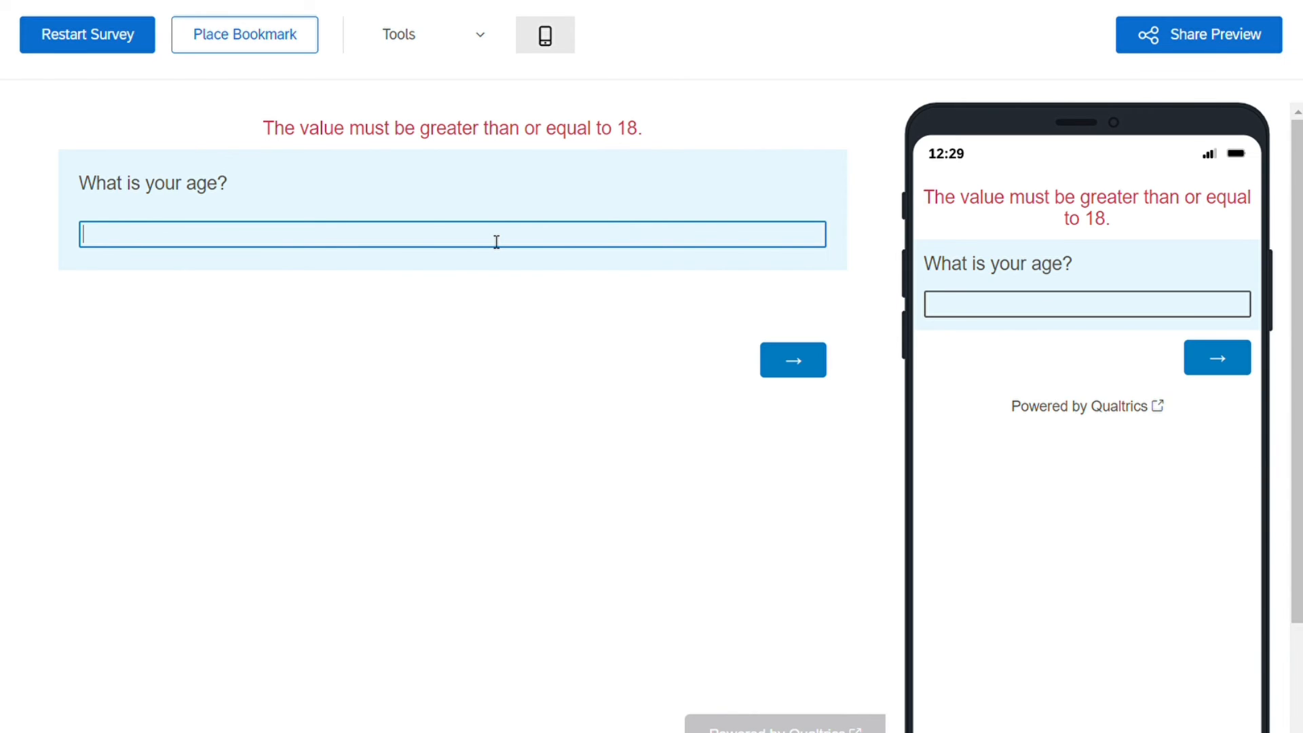
text(20)
click(807, 378)
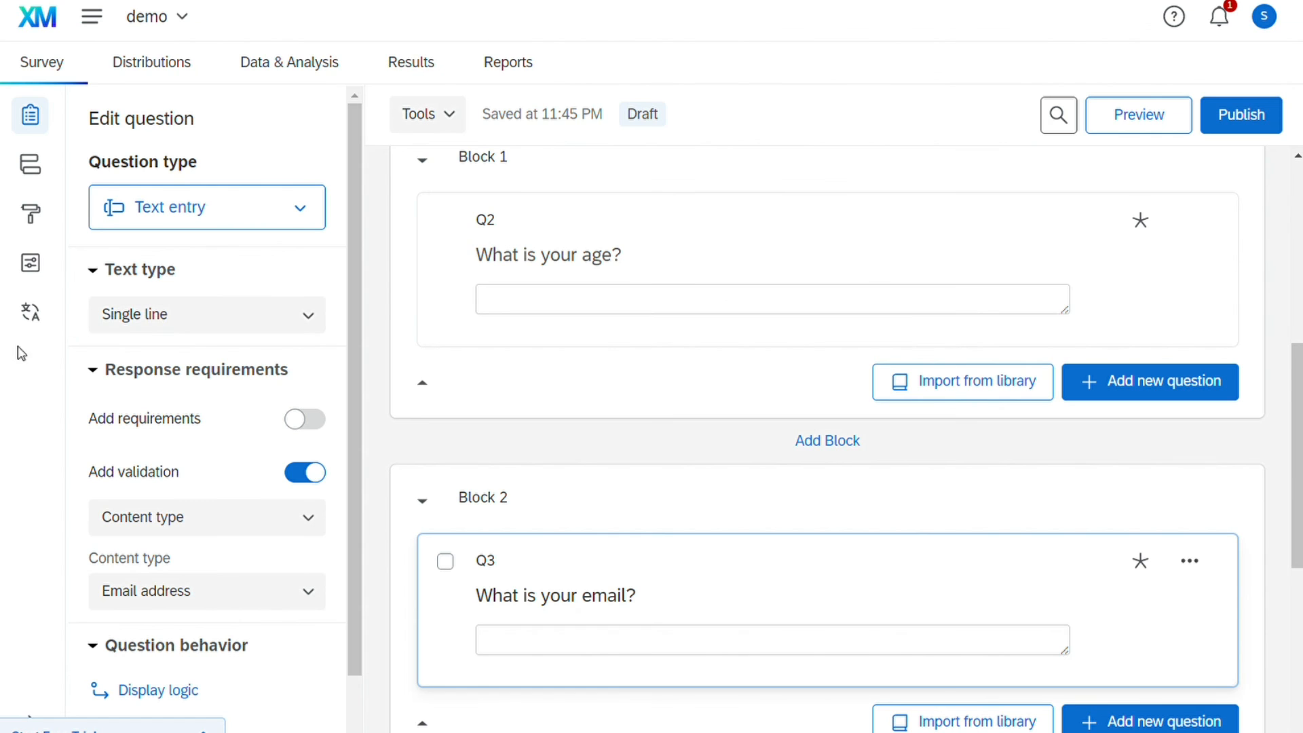
- Turn on the back button in the survey's response options
click(31, 263)
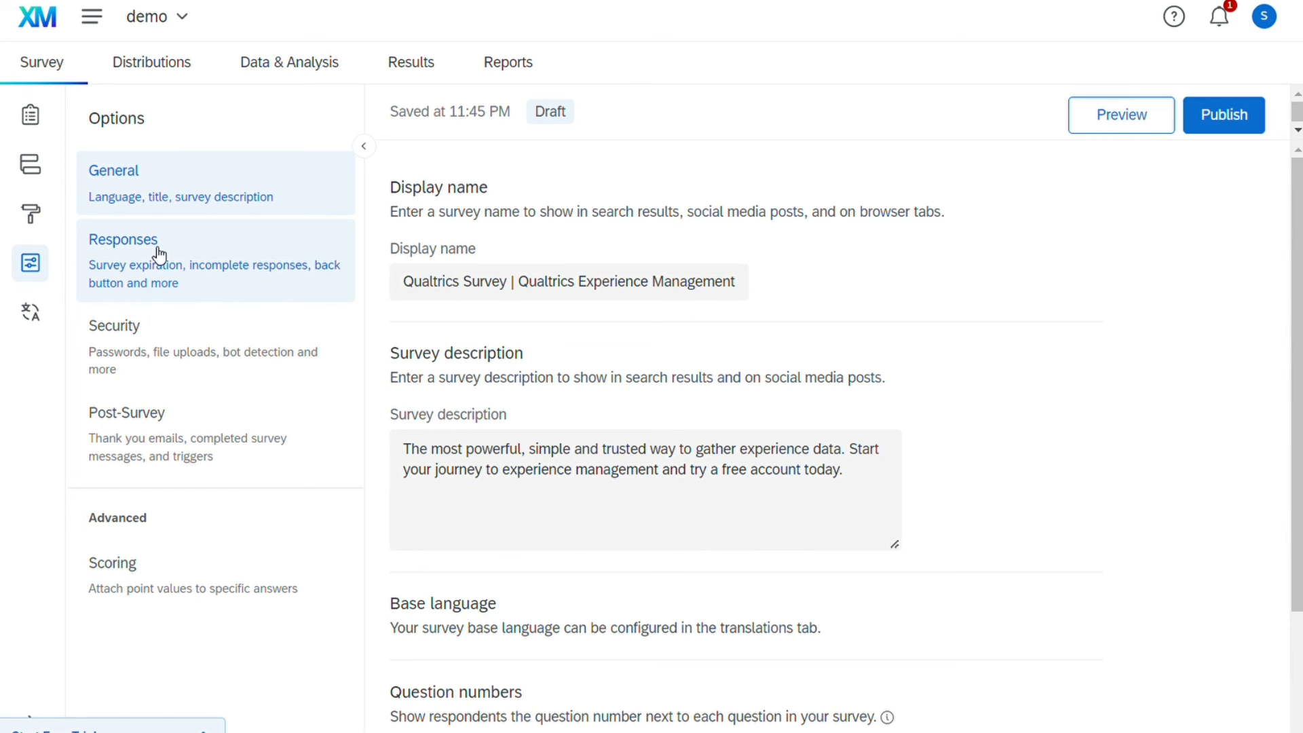
click(191, 254)
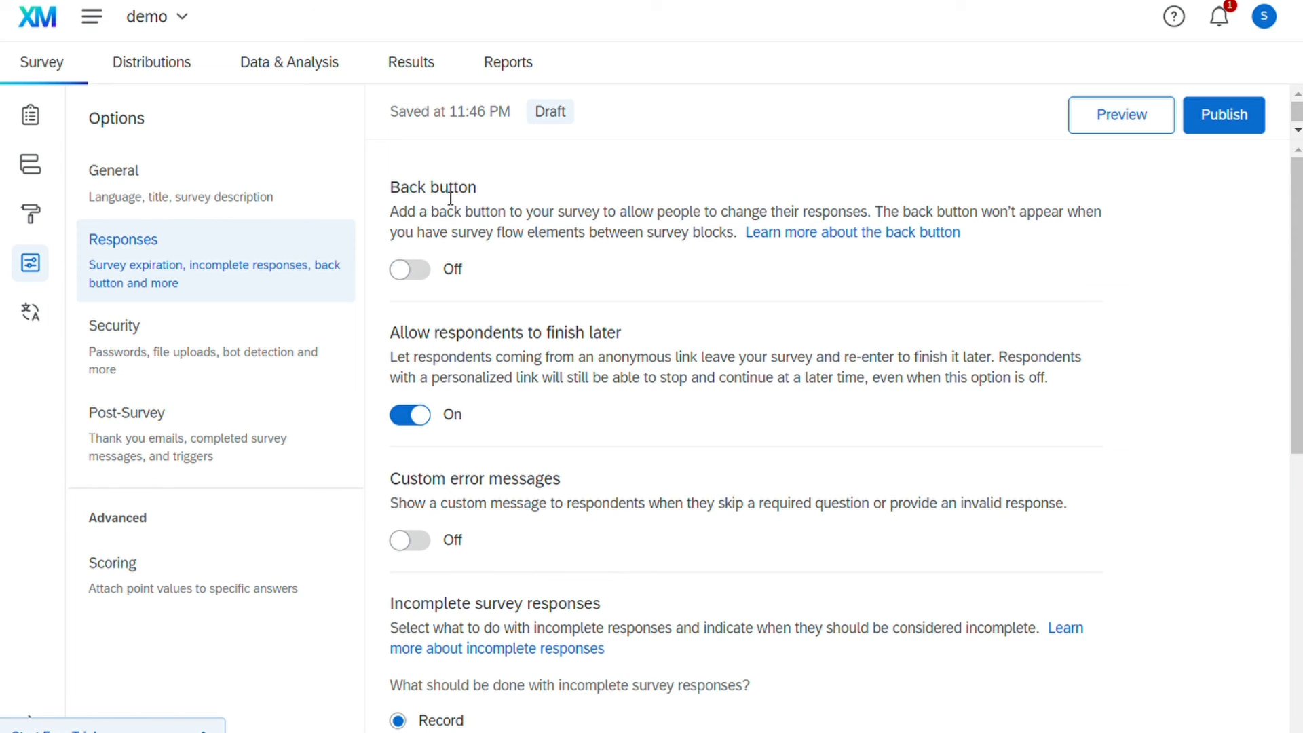
click(422, 278)
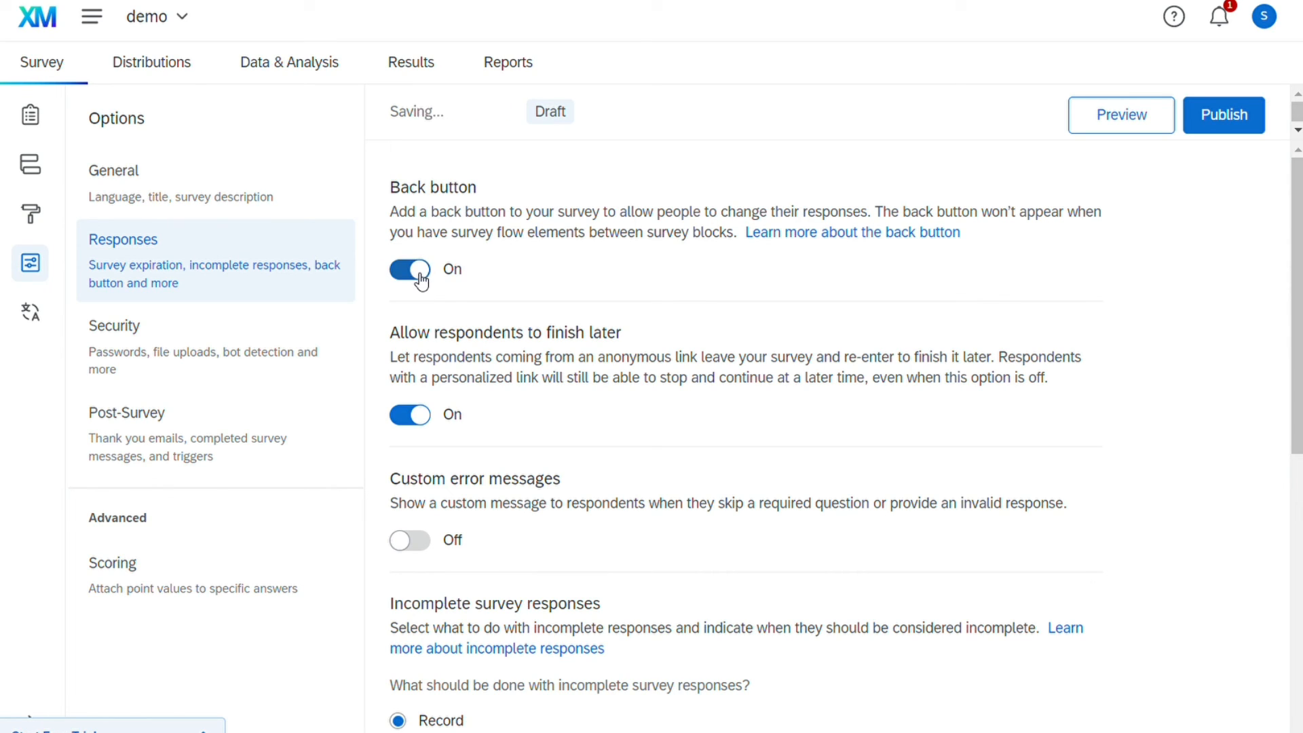
- Test the back button in the survey preview by agreeing to the consent, submitting age 20 and returning from the email question to the age question
click(1122, 115)
click(456, 250)
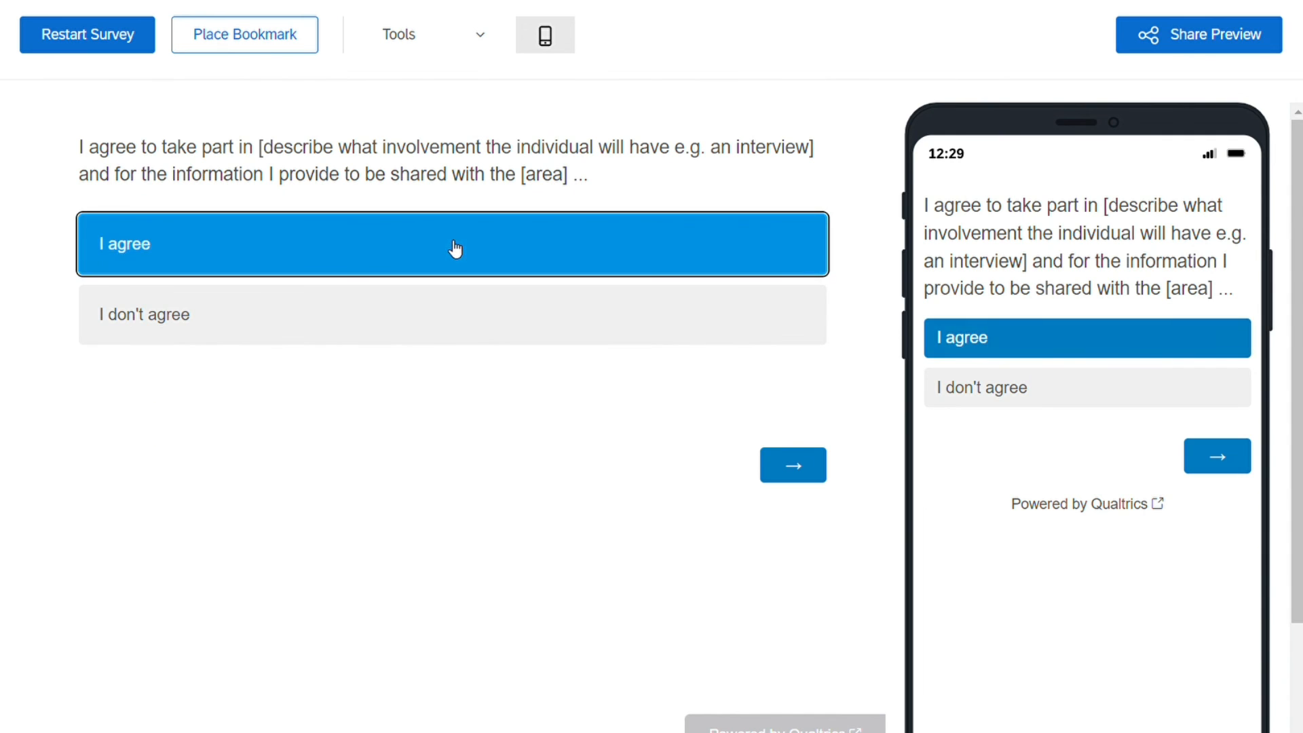
click(812, 468)
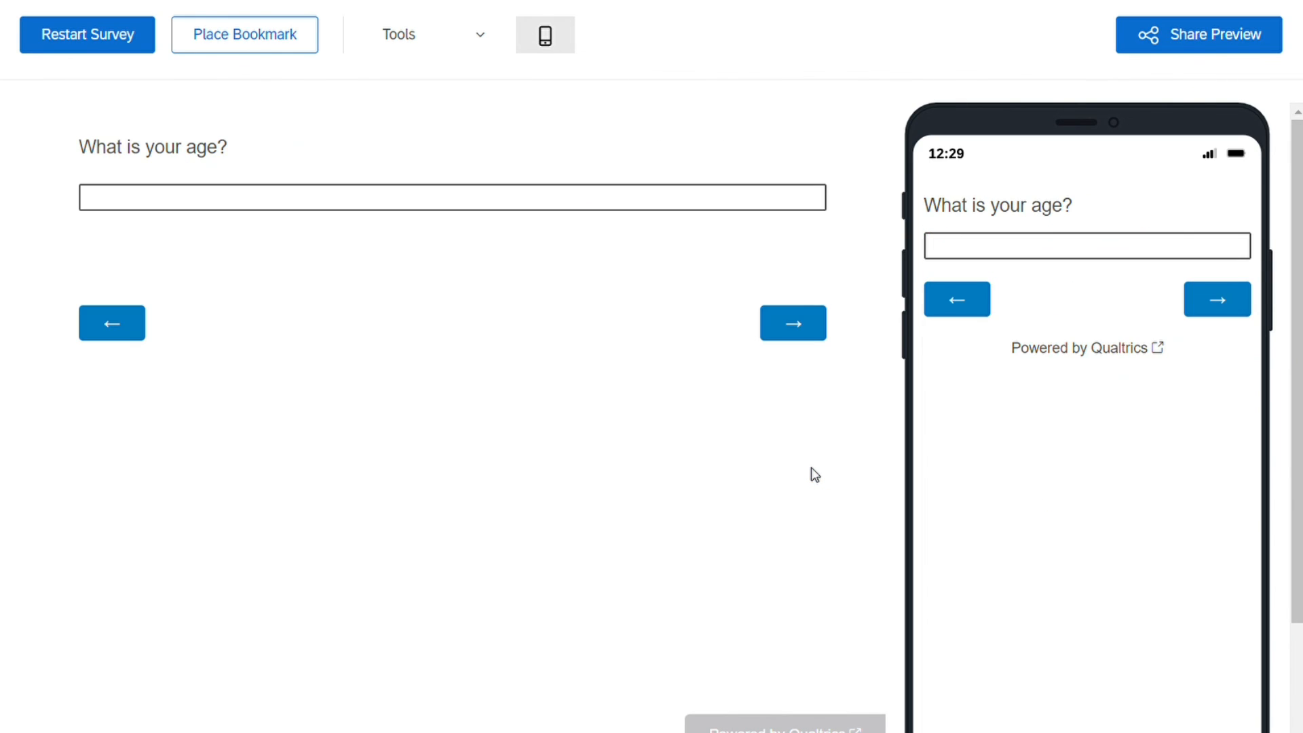
click(638, 204)
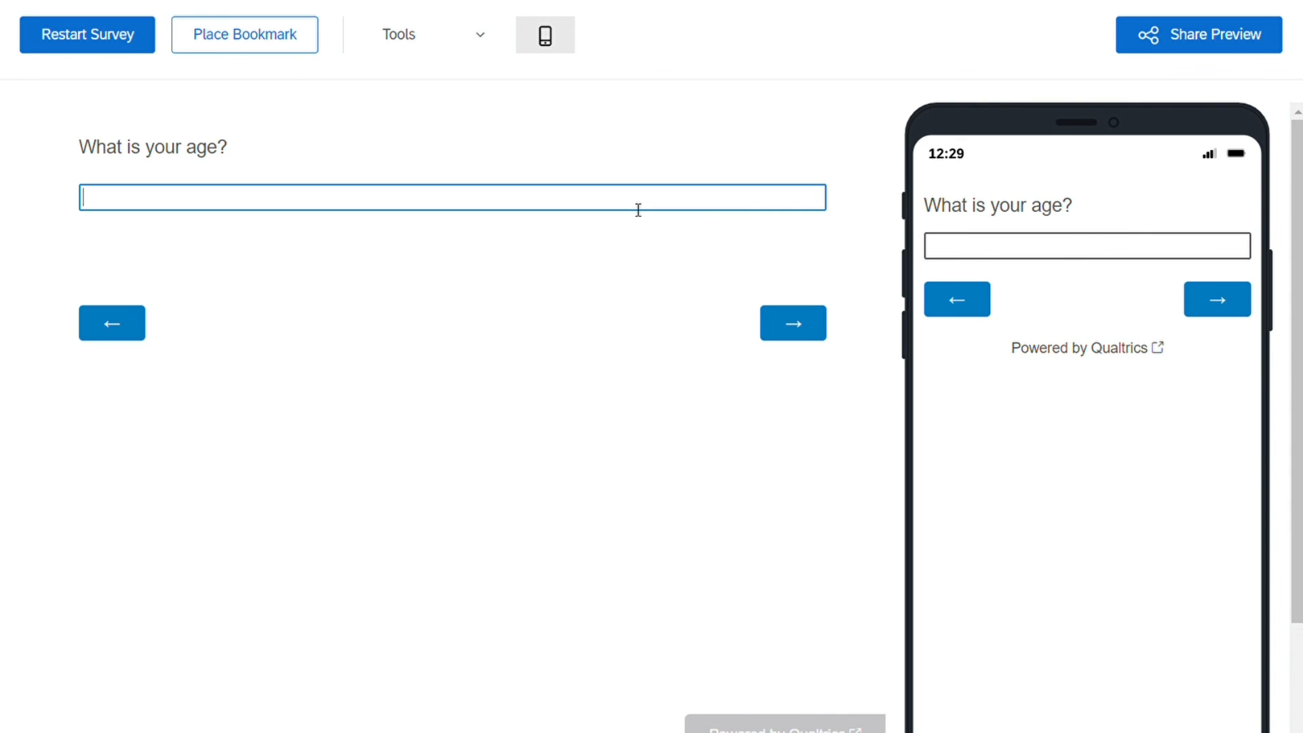
text(20)
click(807, 337)
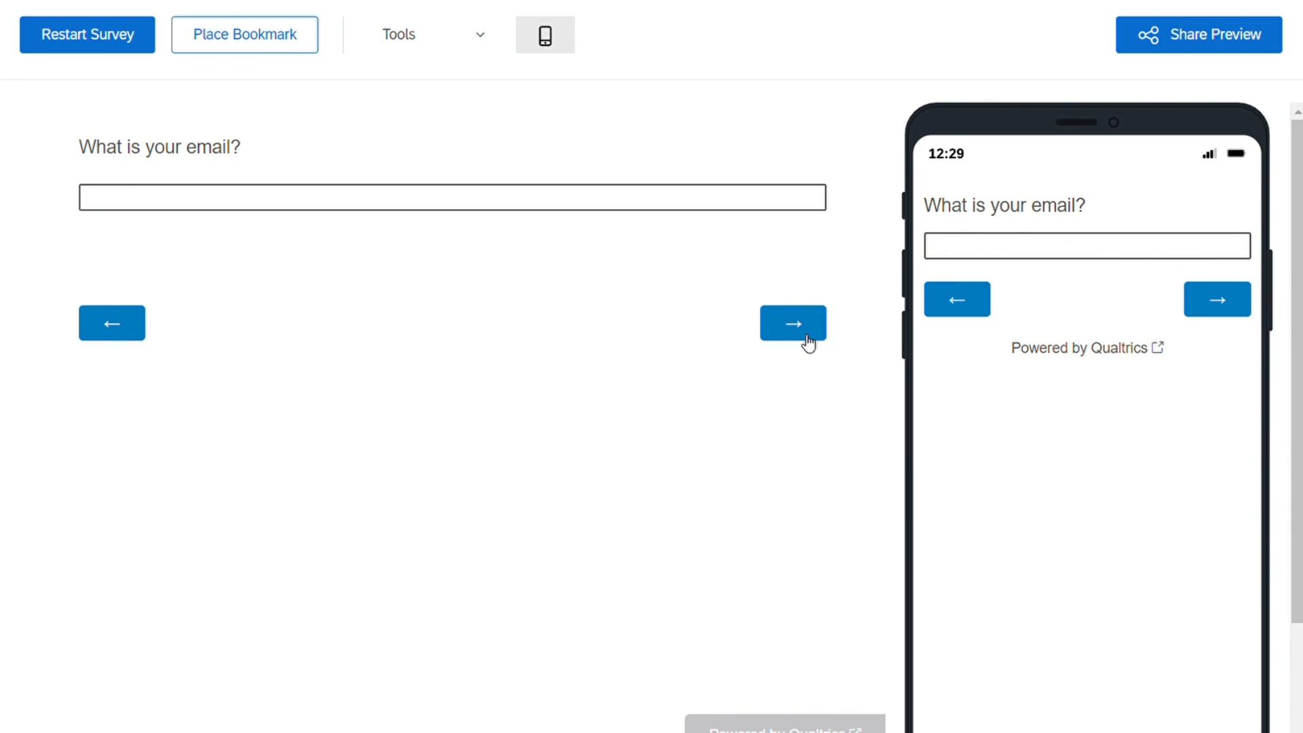
click(120, 326)
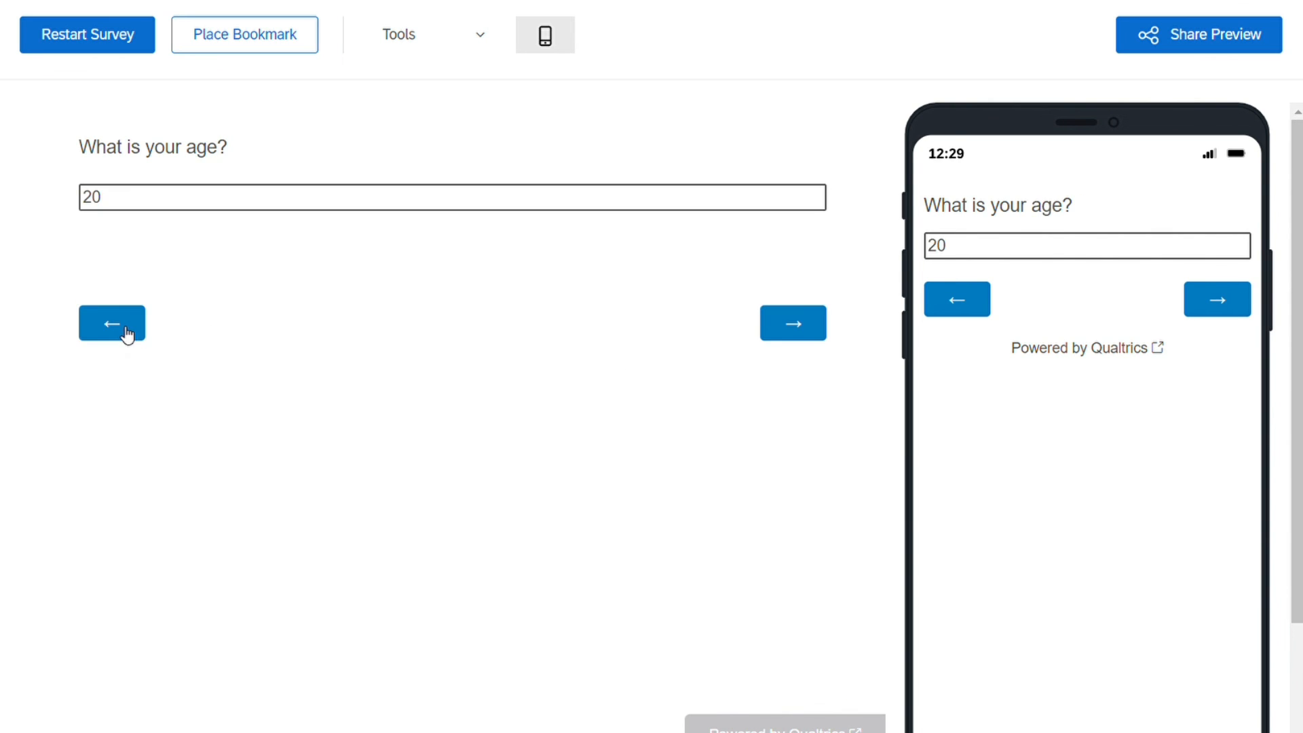
click(213, 198)
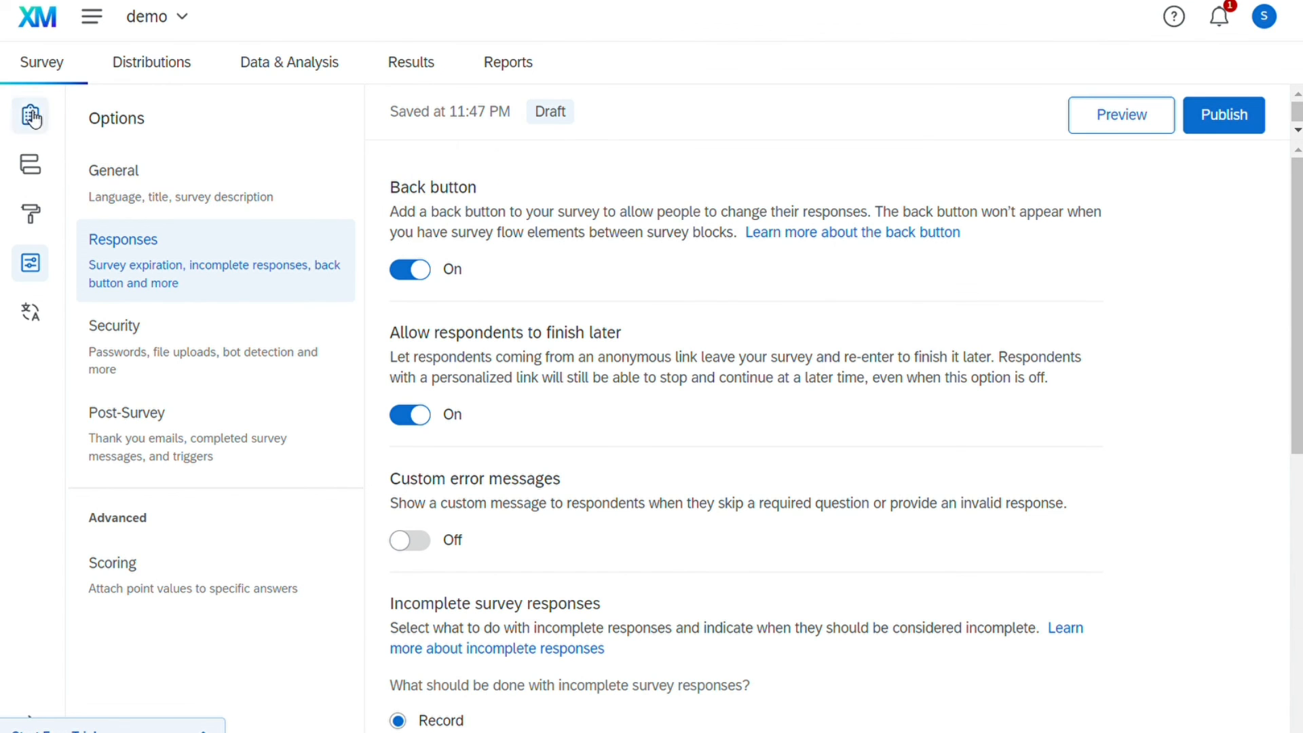
- Return to the survey builder and rename the Default Question Block to "Consent"
click(31, 116)
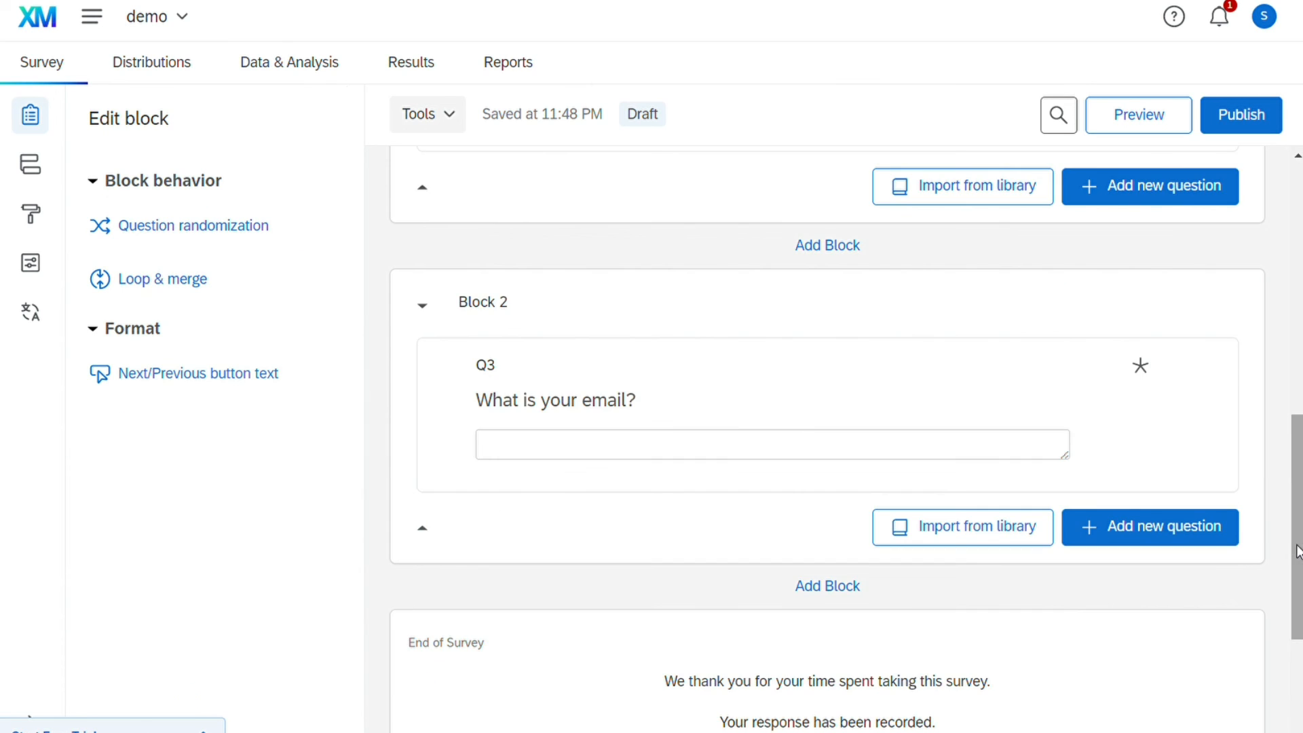
drag(1296, 542, 1294, 296)
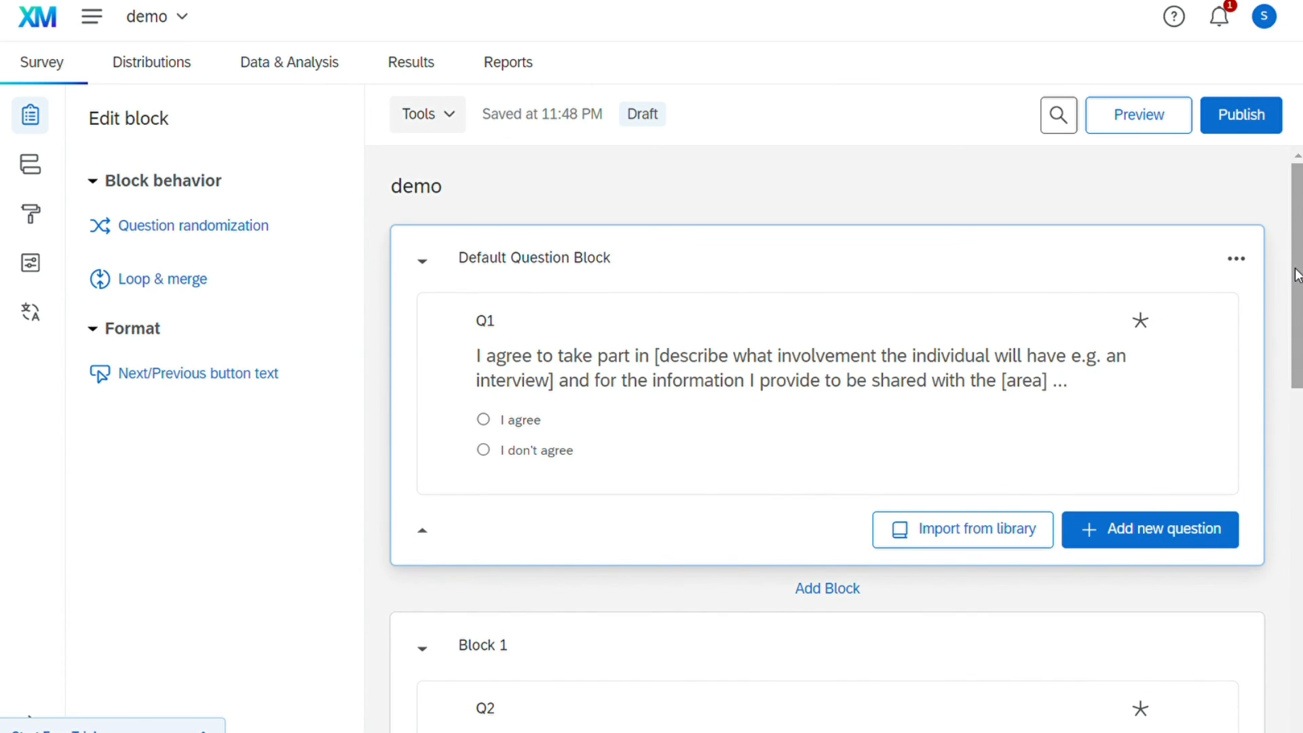
click(584, 265)
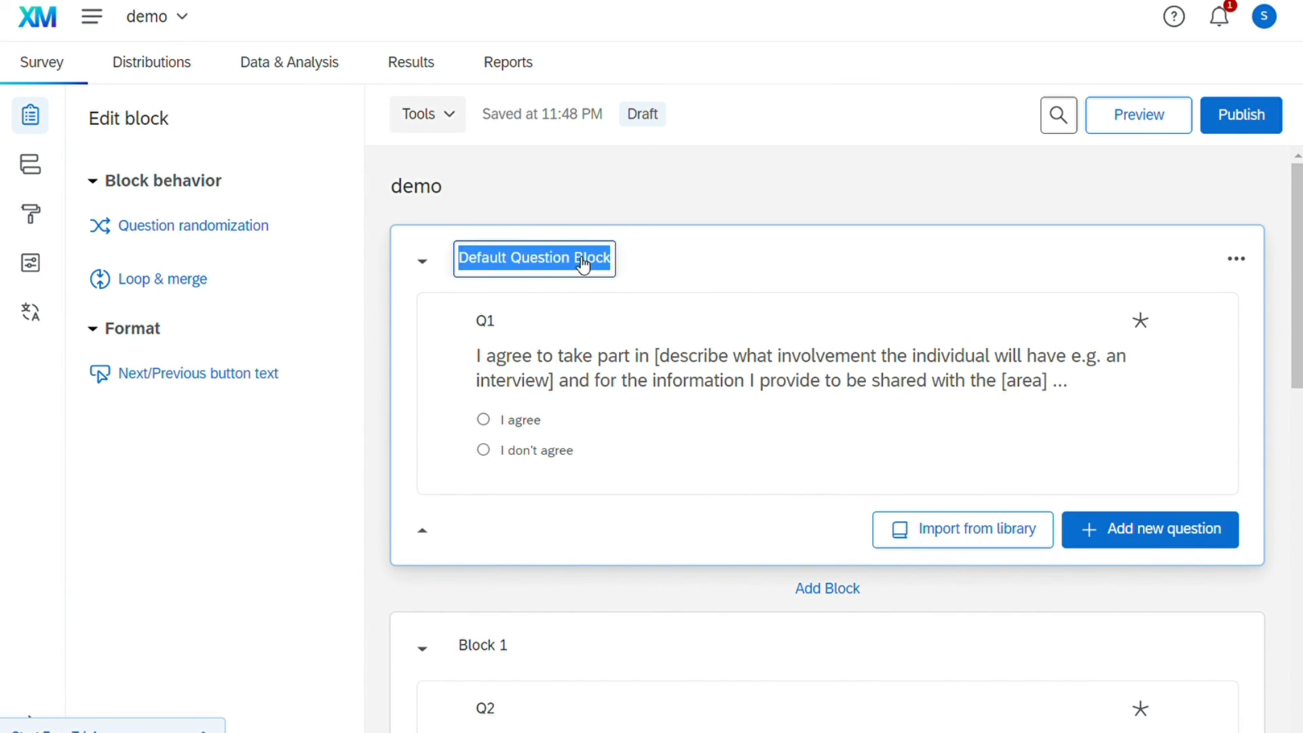
text(Co)
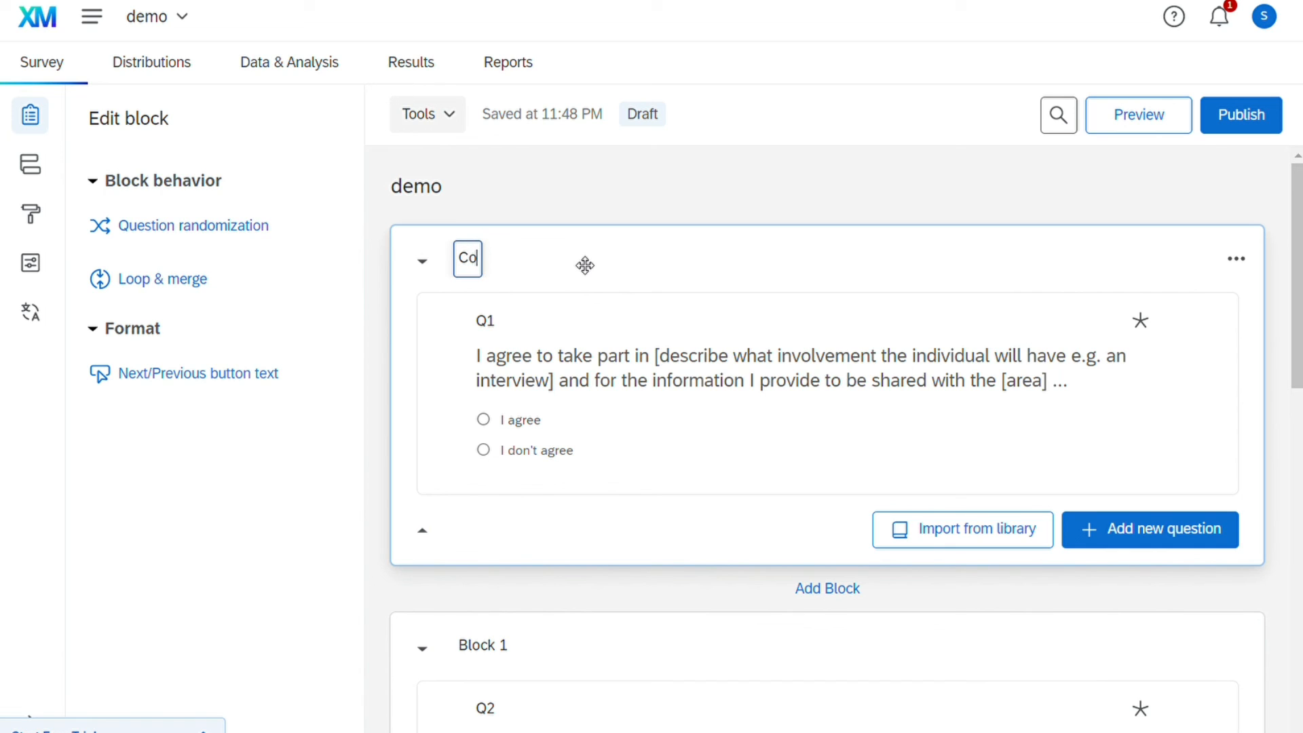
text(nsr)
text(nt)
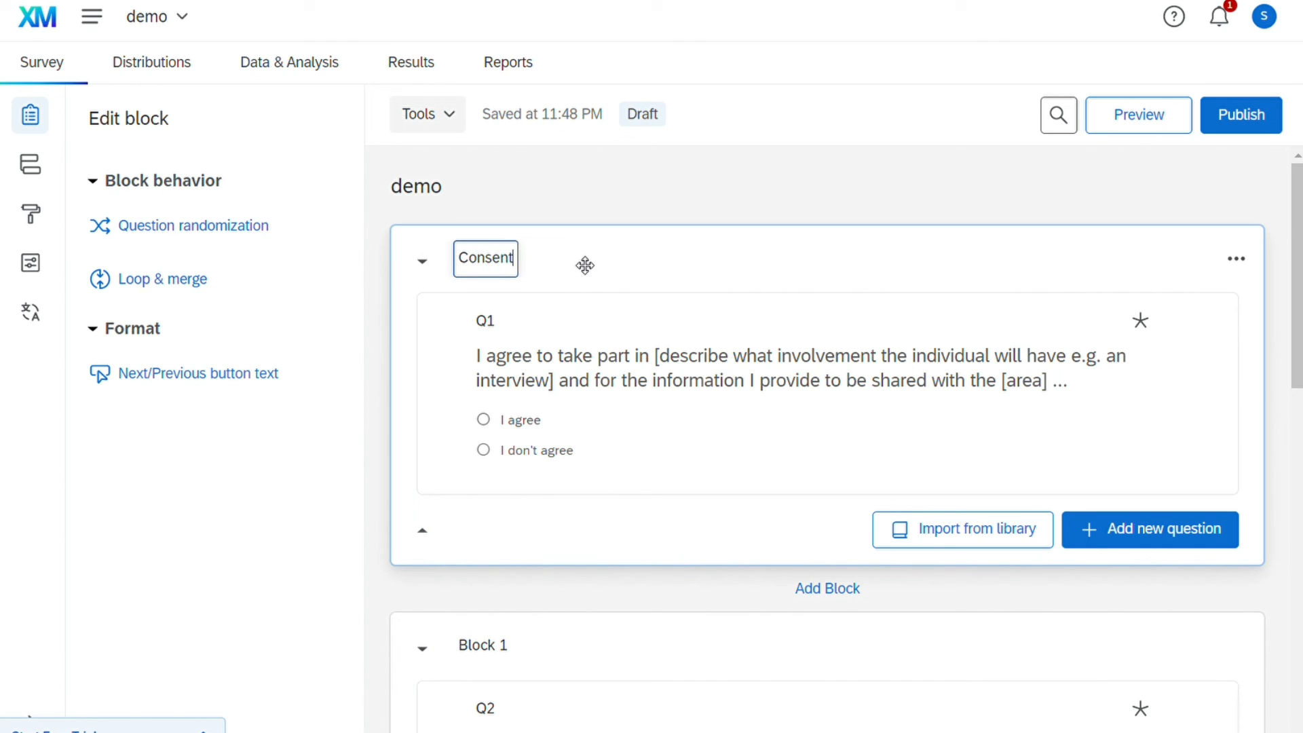
- Rename the age question's block to "Info" and change the question label Q2 to "age"
click(487, 648)
text(Info)
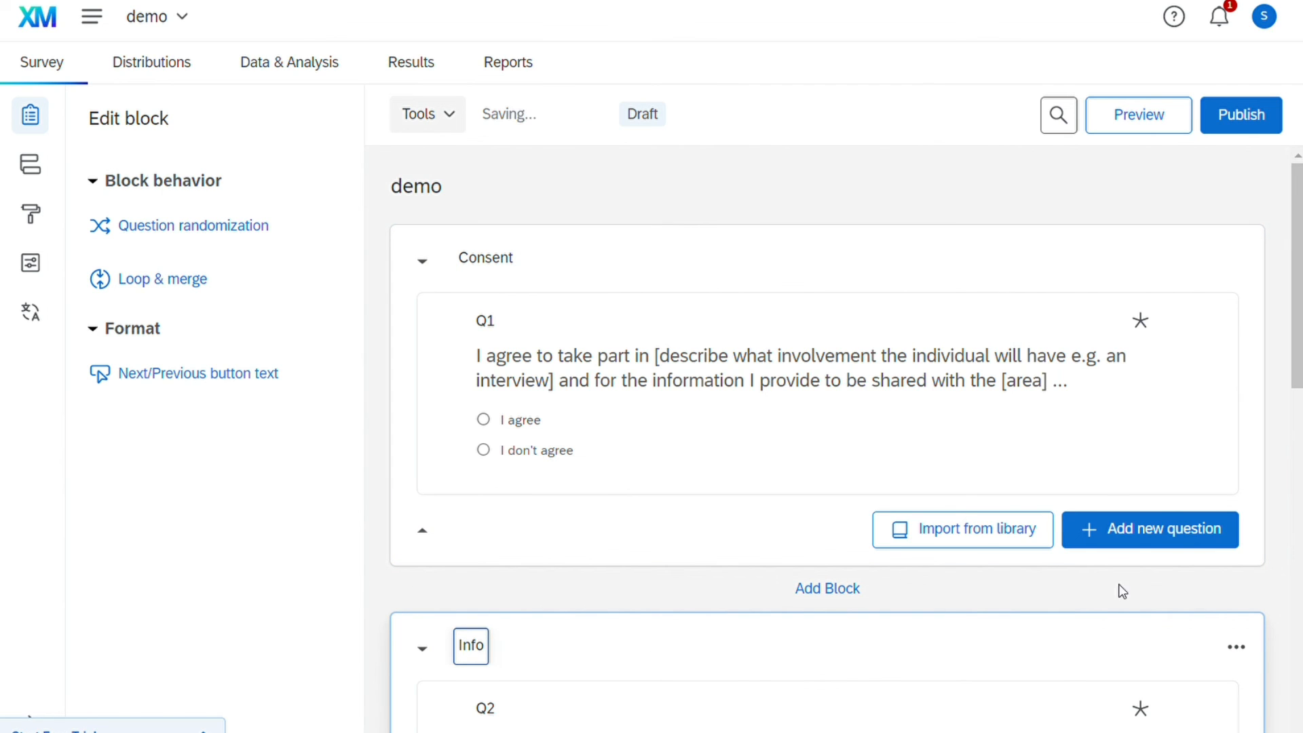
scroll(664, 416, down, 5)
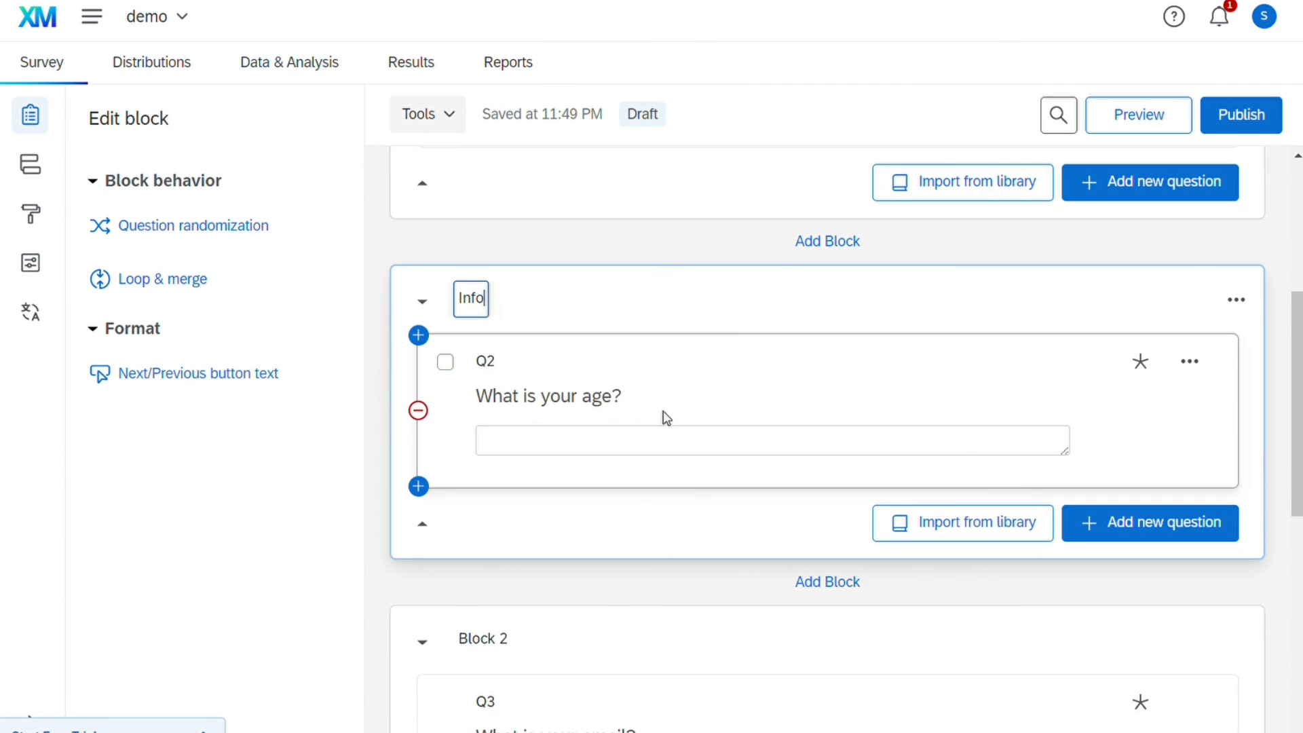
click(500, 370)
text(age)
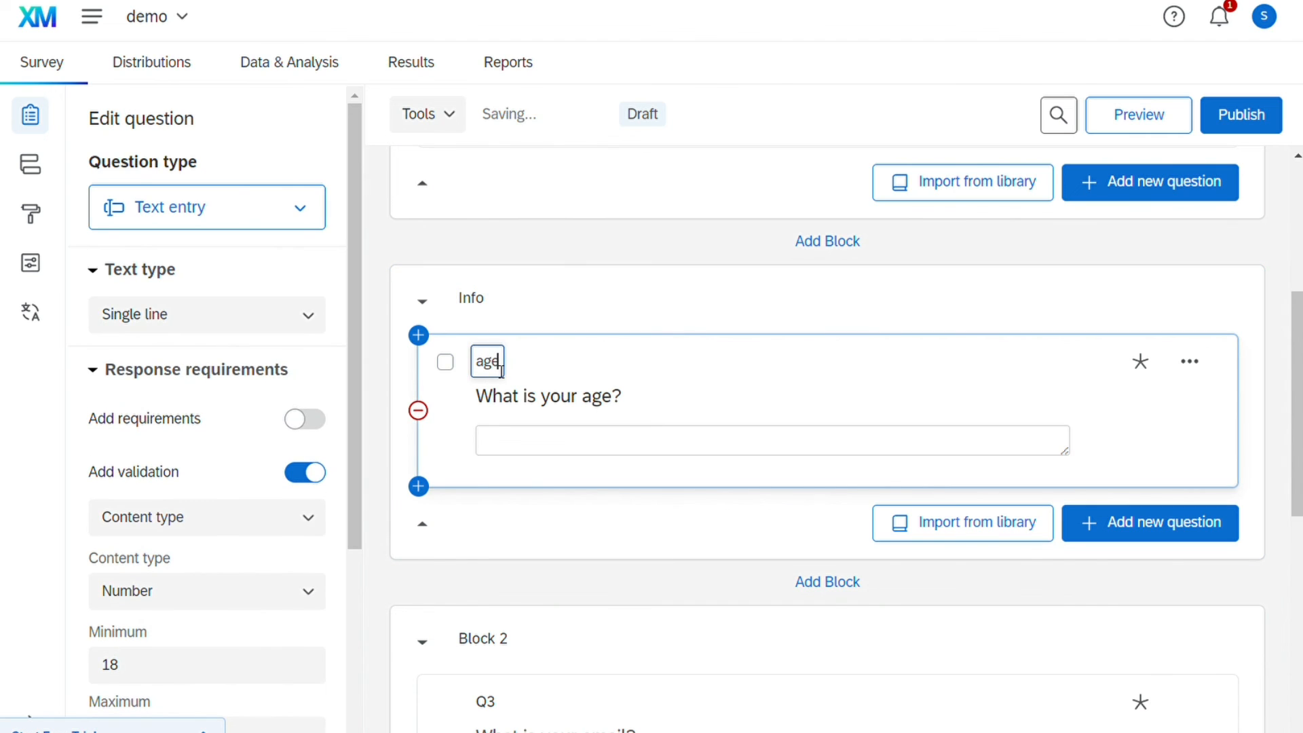
- Rename the email question's block to "Info" and change the question label Q3 to "email"
click(499, 650)
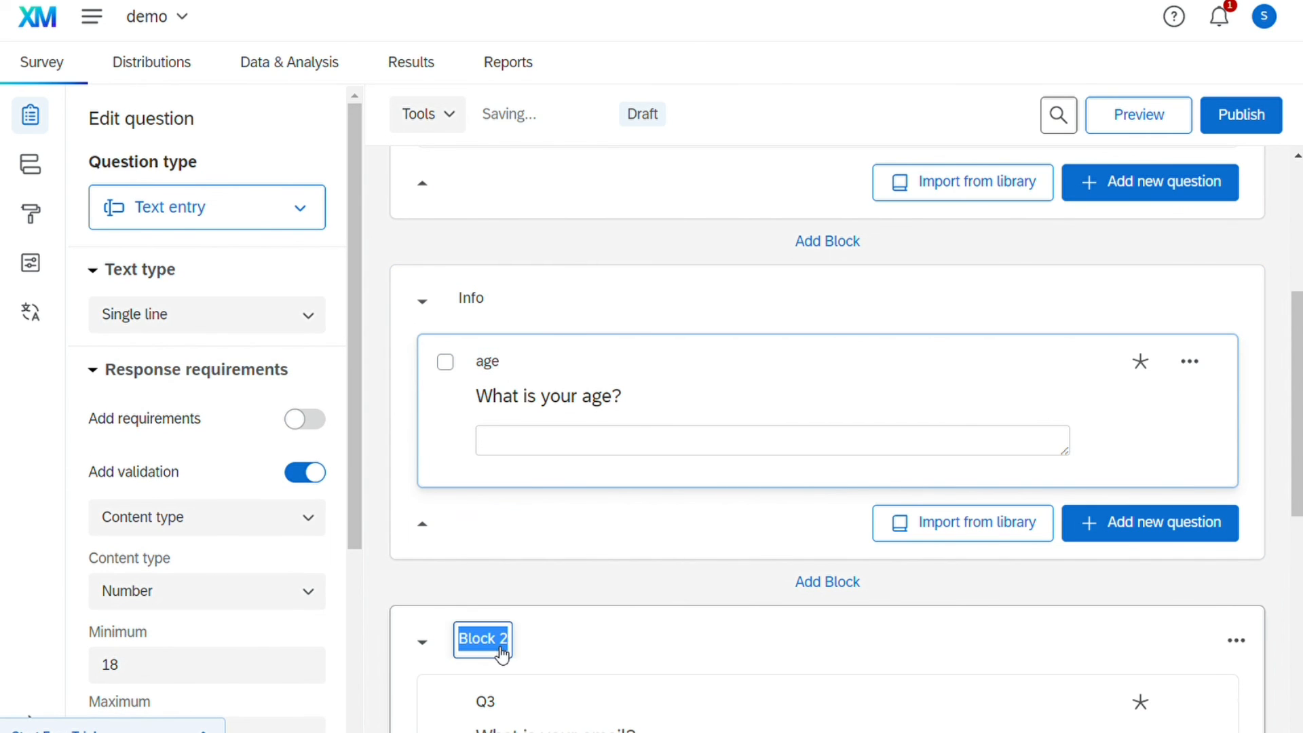
text(Info)
click(490, 706)
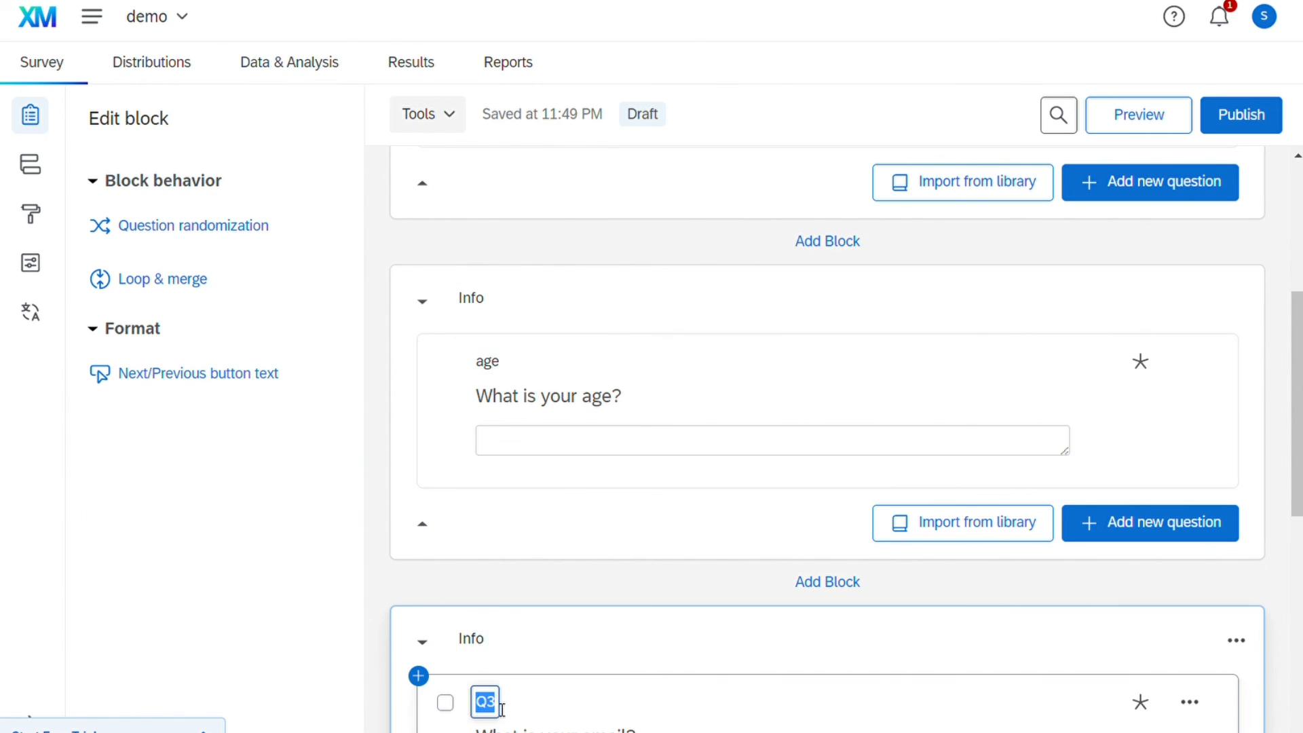
text(email)
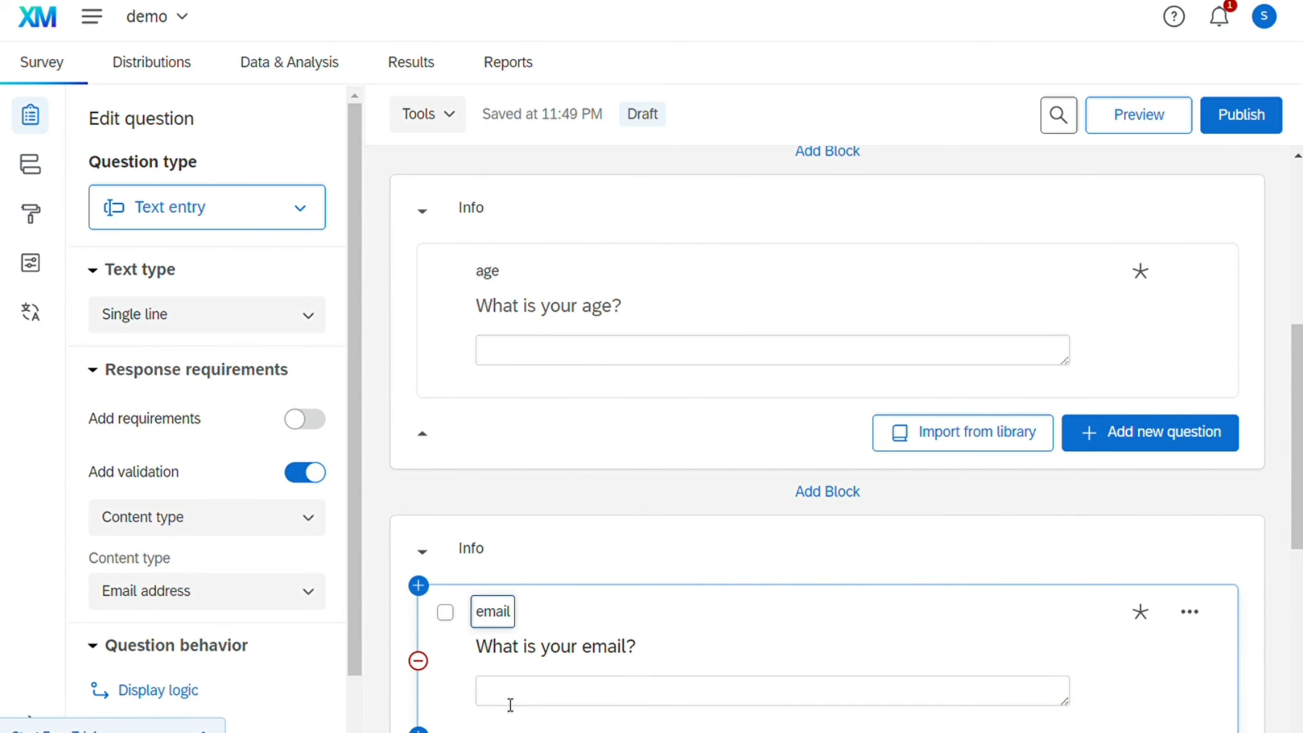
click(848, 564)
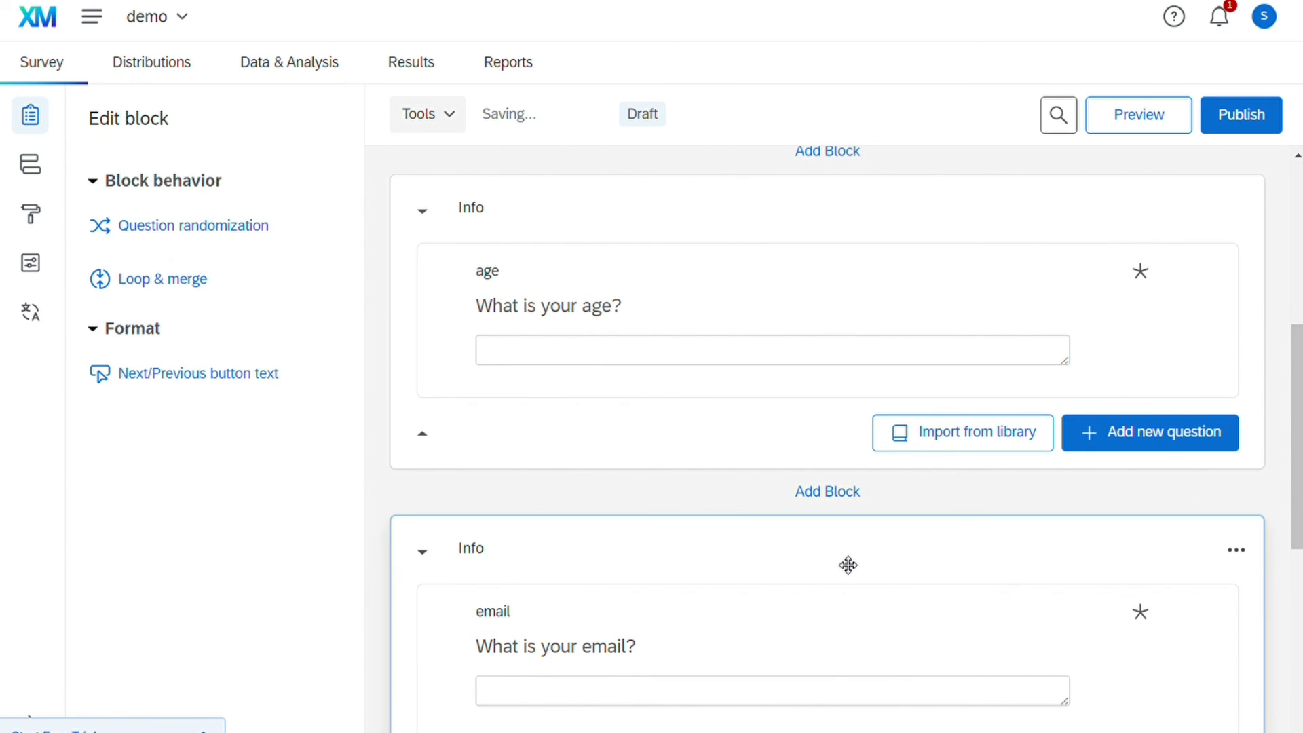